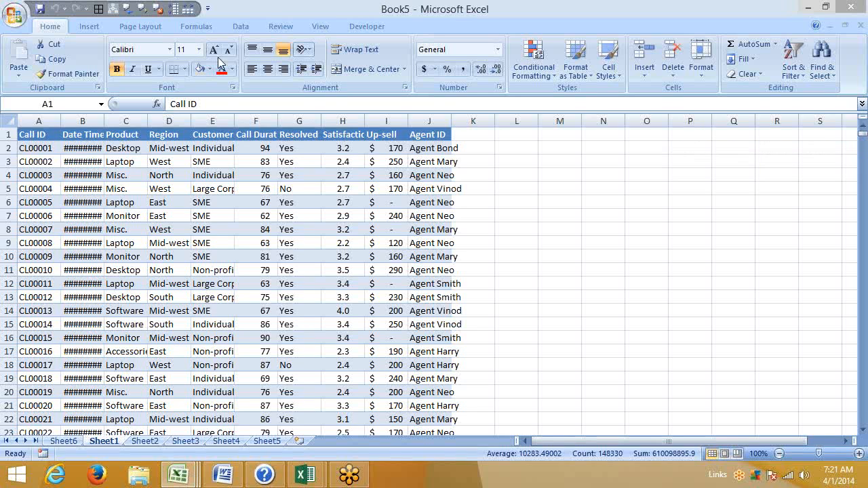
- Widen the Date Time column on Sheet1 to fit its contents
{"action": "left_click", "coordinate": [97, 140]}
{"action": "left_click", "coordinate": [98, 141]}
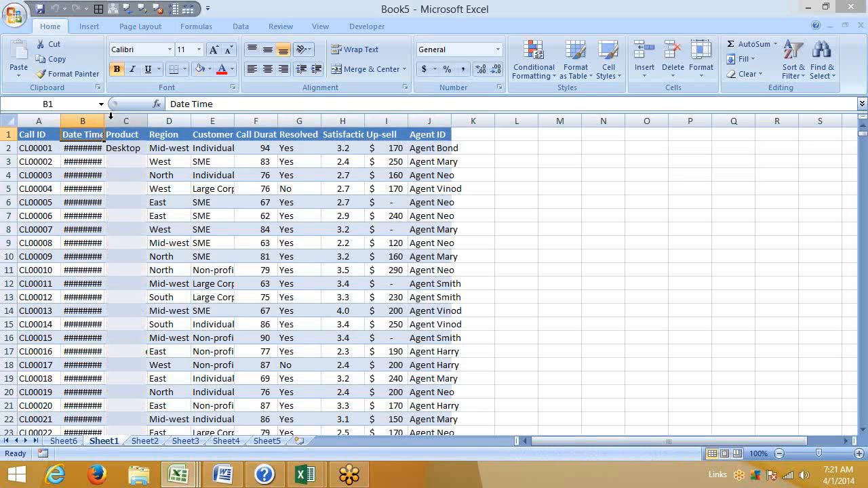
{"action": "left_click", "coordinate": [110, 121]}
{"action": "double_click", "coordinate": [104, 121]}
{"action": "left_click", "coordinate": [107, 136]}
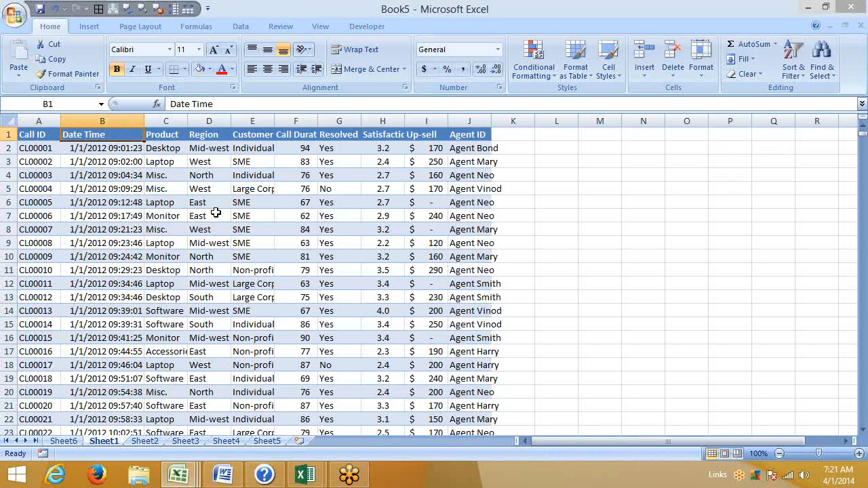
- Build the empty pivot table on Sheet6 with Region as row labels and the Up-sell field added twice as values
{"action": "left_click", "coordinate": [67, 441]}
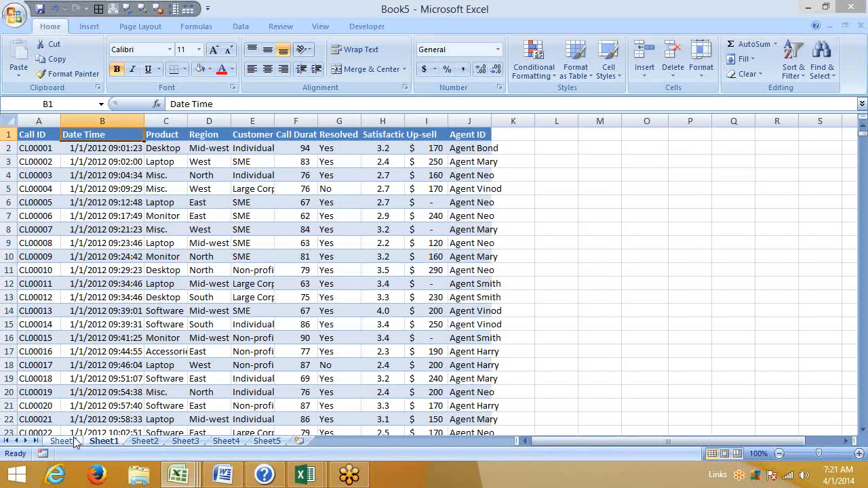
{"action": "left_click", "coordinate": [73, 284]}
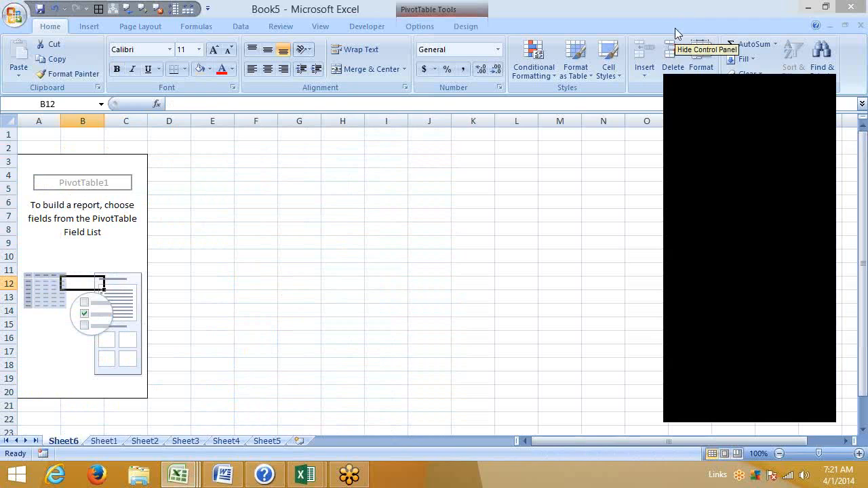
{"action": "left_click", "coordinate": [675, 29]}
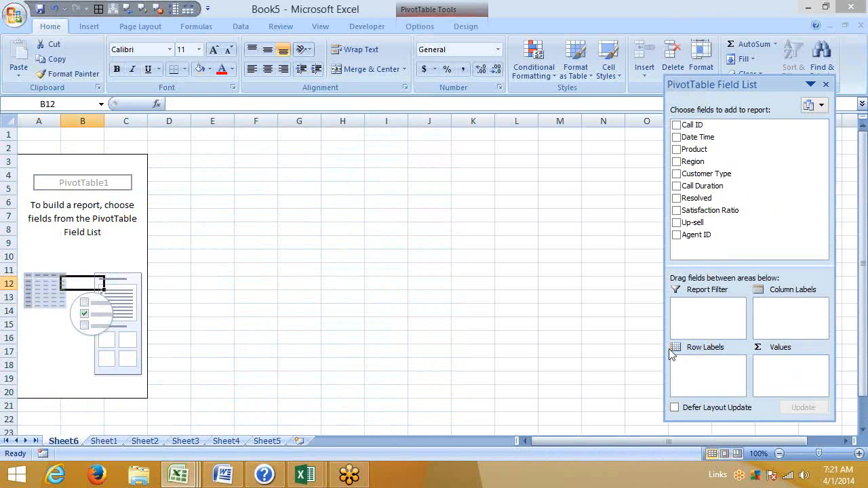
{"action": "left_click", "coordinate": [692, 222]}
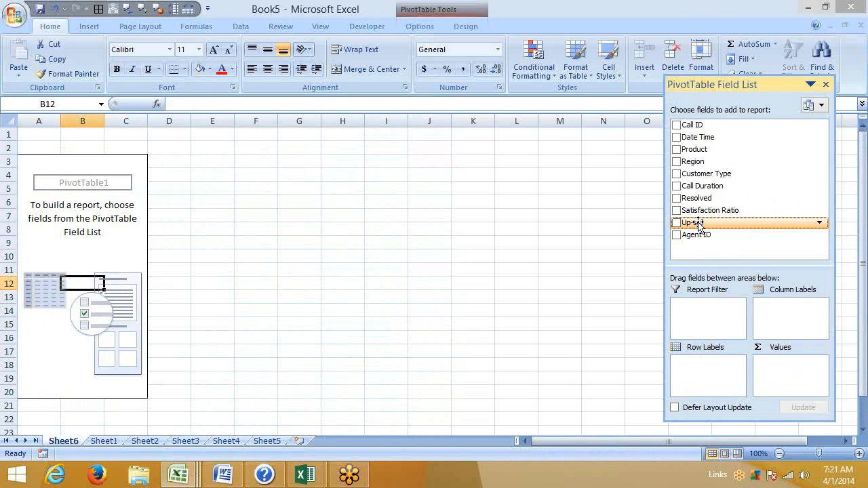
{"action": "left_click_drag", "start_coordinate": [695, 165], "coordinate": [718, 377]}
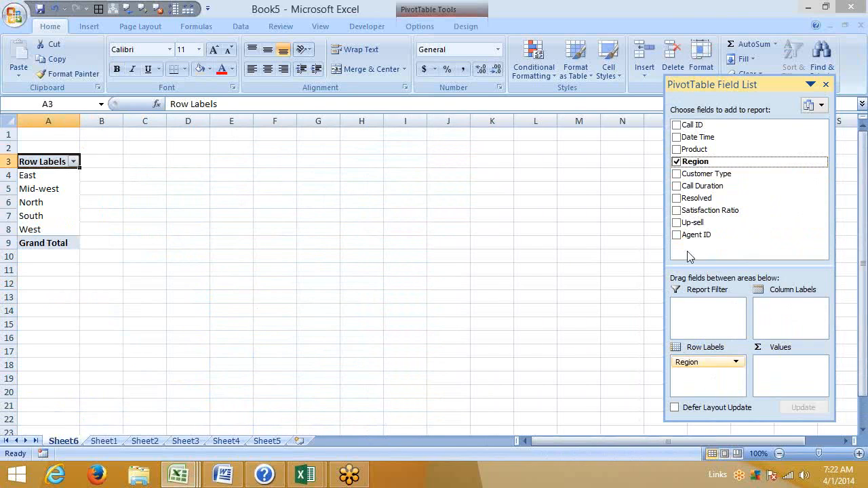
{"action": "left_click_drag", "start_coordinate": [692, 226], "coordinate": [776, 373]}
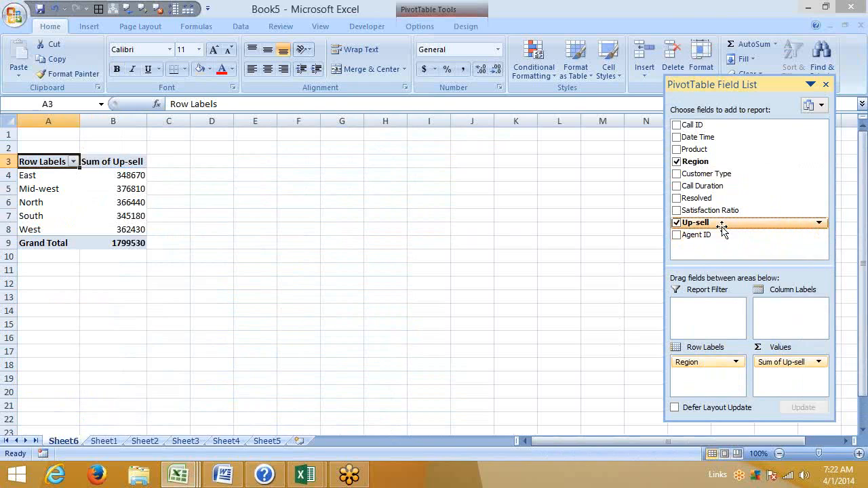
{"action": "left_click_drag", "start_coordinate": [721, 225], "coordinate": [778, 380]}
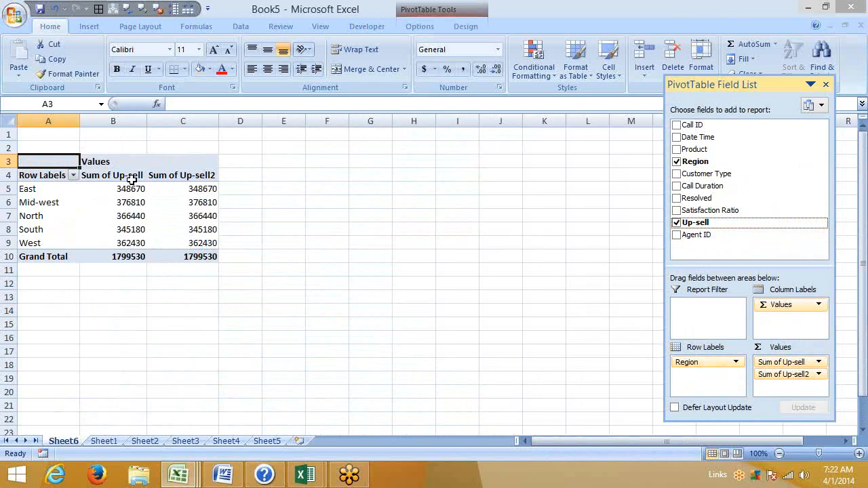
- Summarize the second Up-sell value field by Average
{"action": "left_click", "coordinate": [164, 175]}
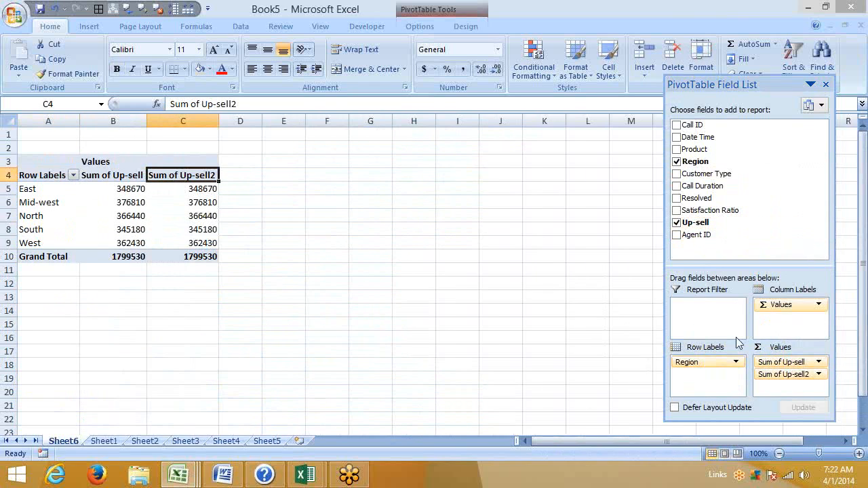
{"action": "left_click", "coordinate": [819, 376]}
{"action": "left_click", "coordinate": [794, 359]}
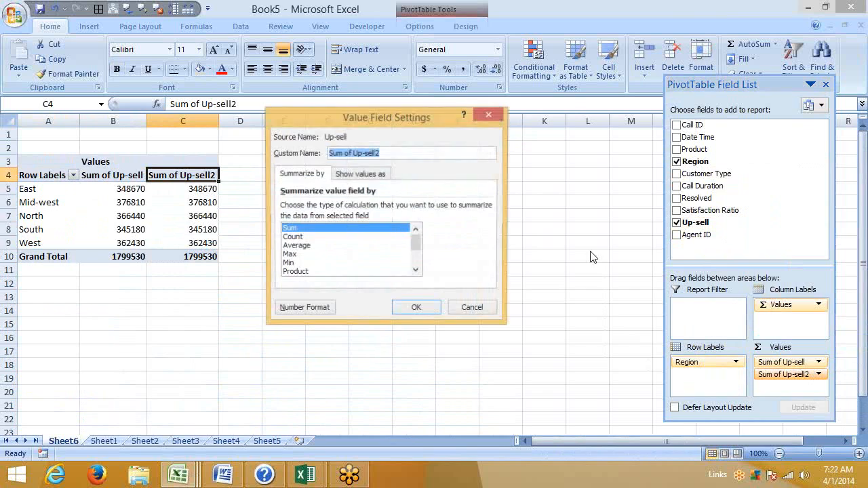
{"action": "left_click", "coordinate": [290, 247]}
{"action": "left_click", "coordinate": [415, 310]}
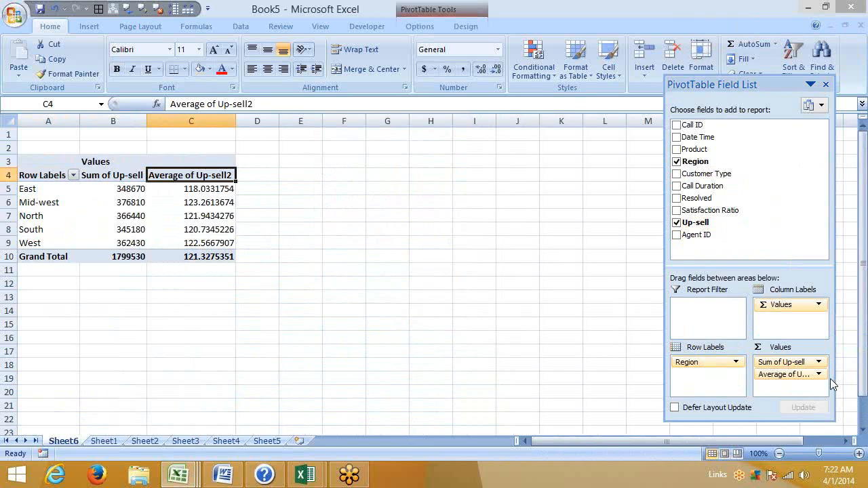
{"action": "left_click", "coordinate": [811, 361]}
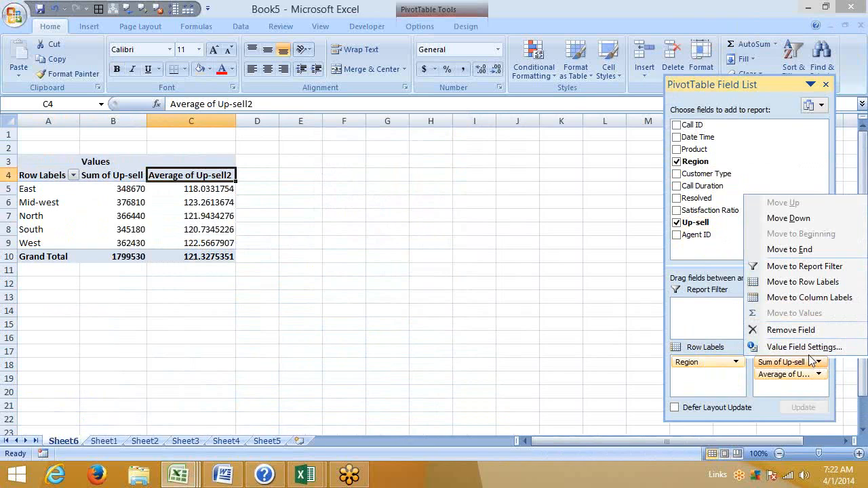
{"action": "left_click", "coordinate": [806, 348]}
{"action": "left_click", "coordinate": [299, 246]}
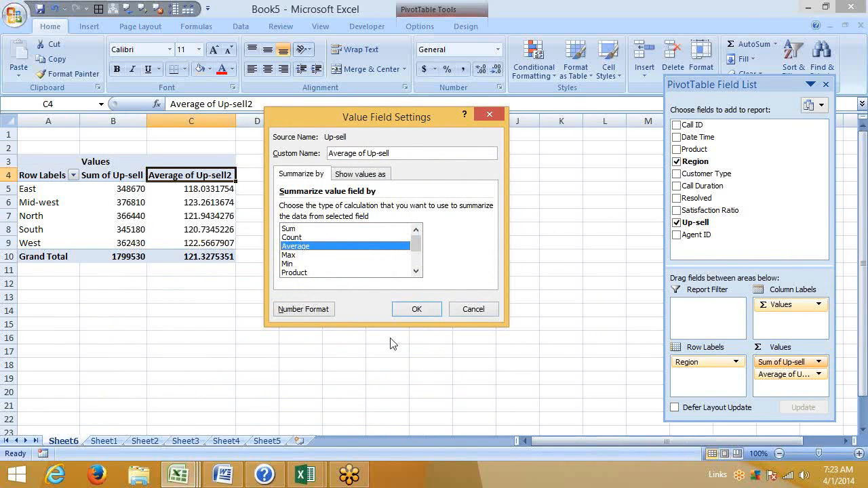
{"action": "key", "text": "Escape"}
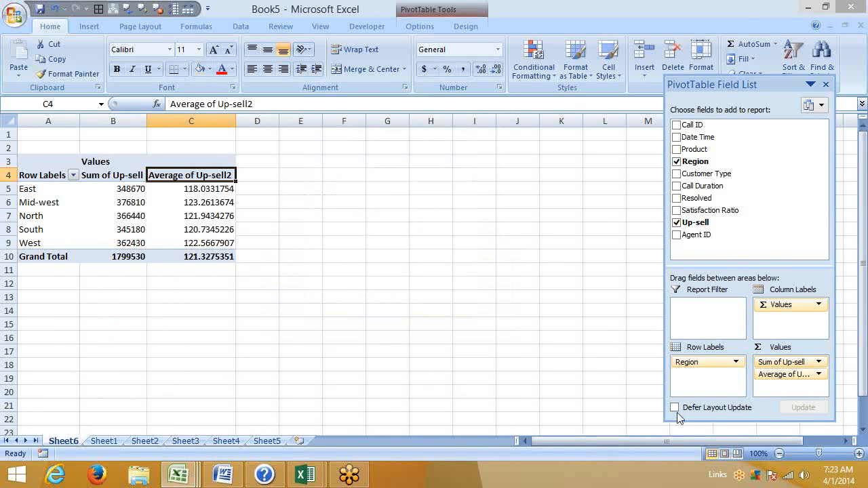
- Examine the sum and average up-sell figures for each region in the pivot table
{"action": "left_click", "coordinate": [778, 379]}
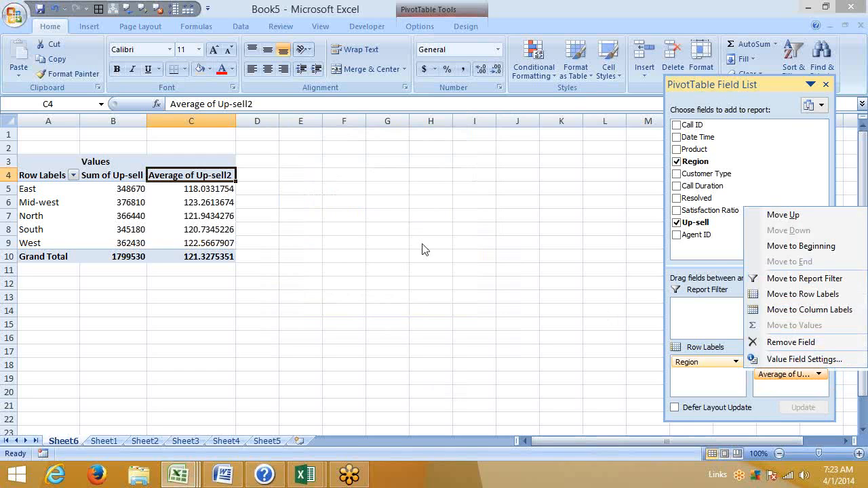
{"action": "left_click", "coordinate": [124, 195]}
{"action": "left_click", "coordinate": [193, 194]}
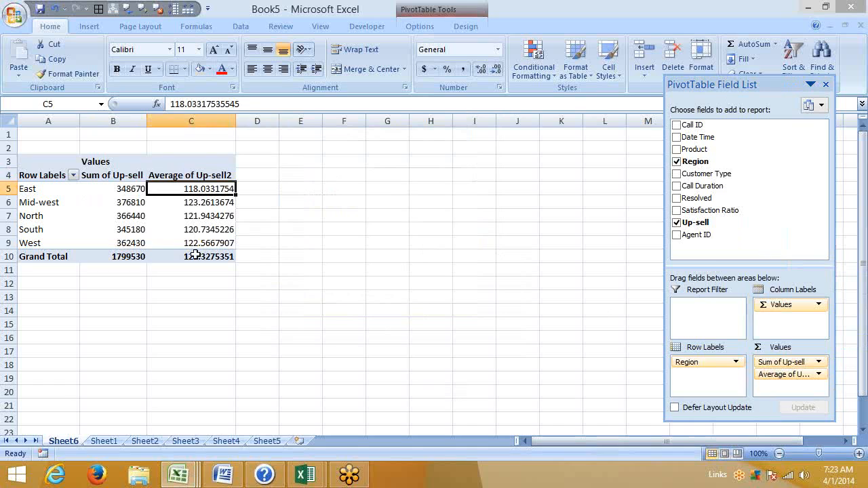
{"action": "left_click", "coordinate": [30, 190]}
{"action": "left_click", "coordinate": [31, 202]}
{"action": "left_click_drag", "start_coordinate": [32, 207], "coordinate": [31, 242]}
{"action": "left_click", "coordinate": [30, 189]}
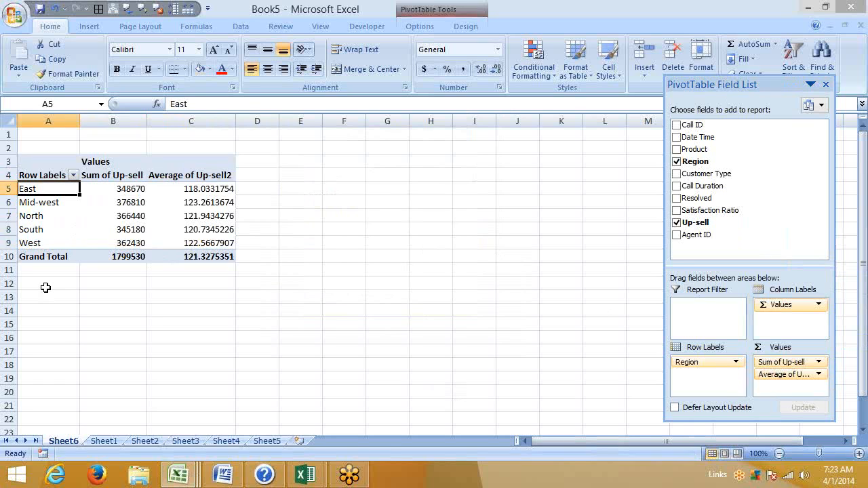
- Show the second Up-sell value field as Difference From, with Region as base field and East as base item
{"action": "left_click", "coordinate": [812, 378]}
{"action": "left_click", "coordinate": [808, 359]}
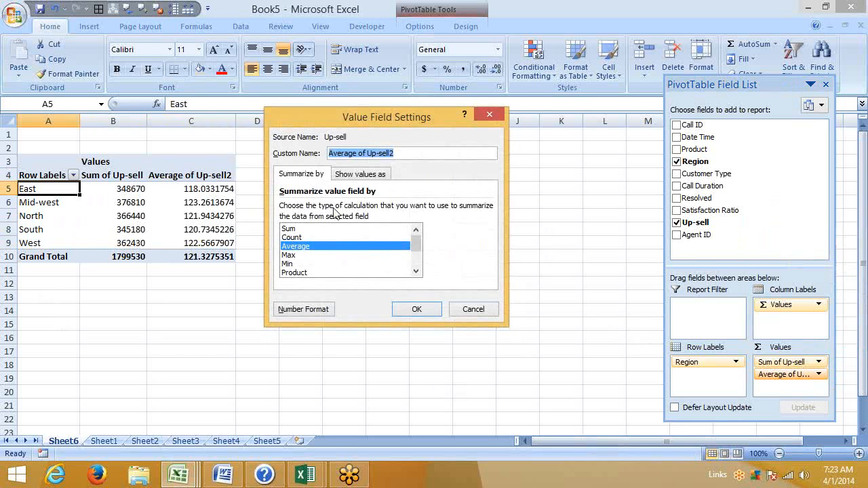
{"action": "left_click", "coordinate": [354, 177]}
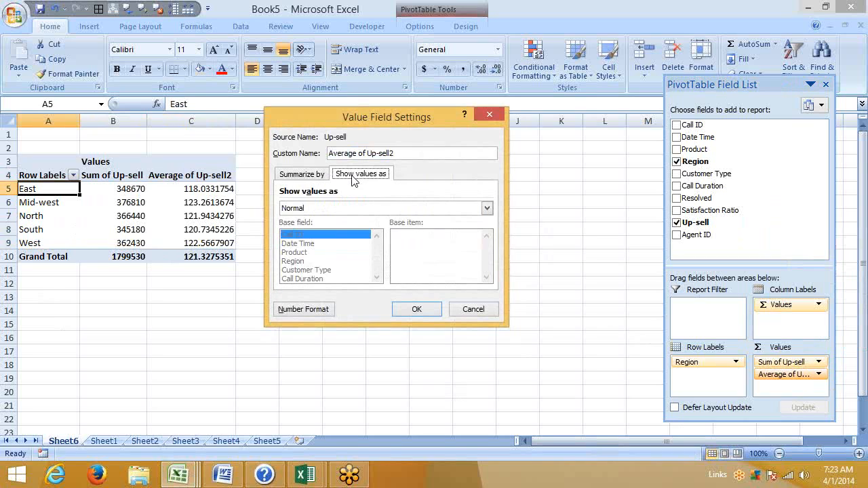
{"action": "left_click", "coordinate": [323, 210]}
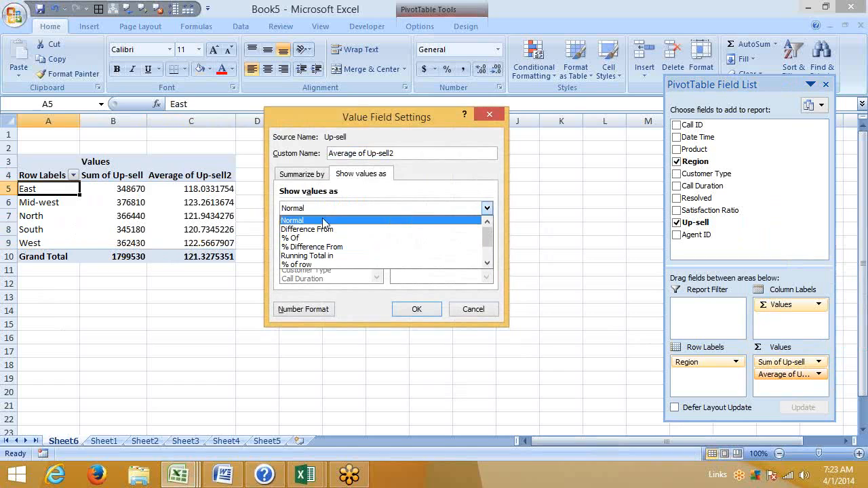
{"action": "left_click", "coordinate": [321, 230]}
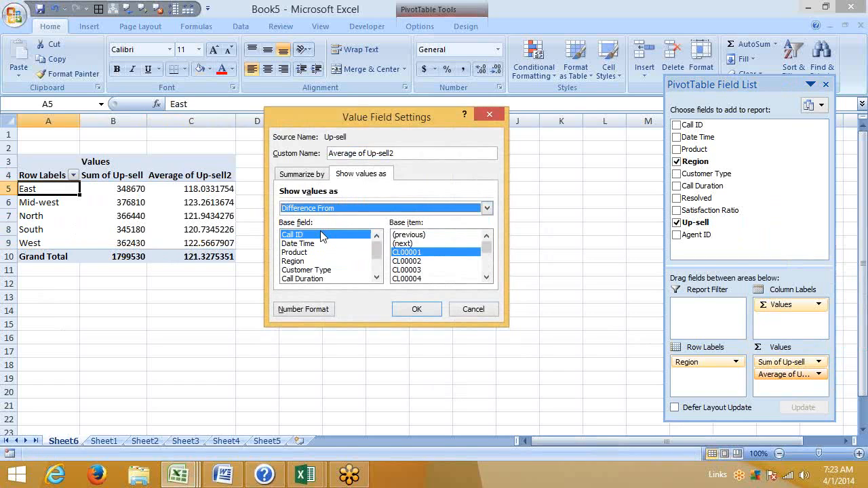
{"action": "left_click", "coordinate": [293, 262]}
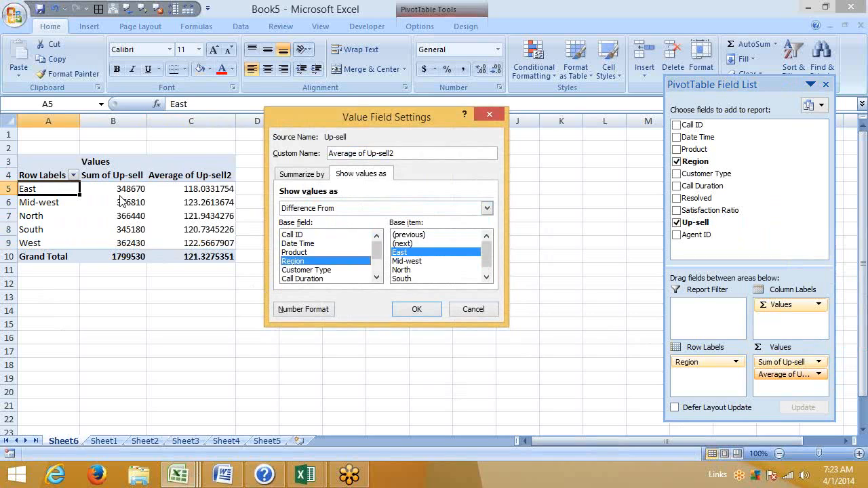
{"action": "left_click", "coordinate": [396, 310]}
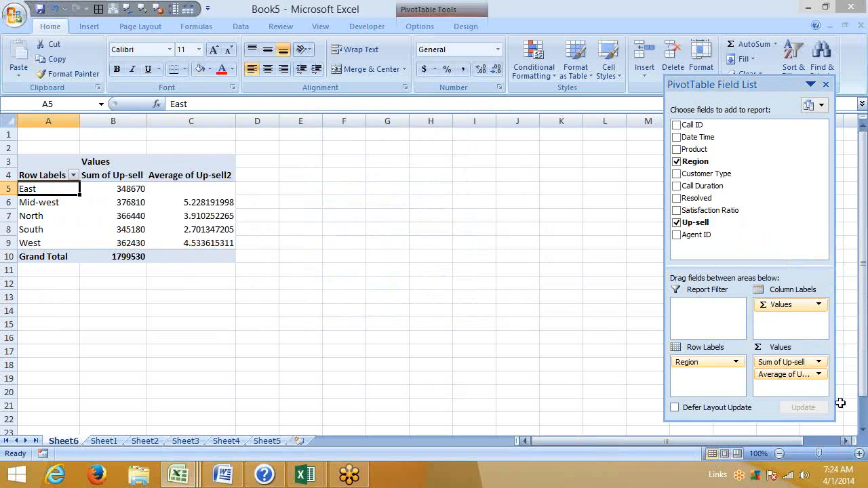
- Summarize the second Up-sell value field by Sum and check the regional differences
{"action": "left_click", "coordinate": [820, 377]}
{"action": "left_click", "coordinate": [801, 379]}
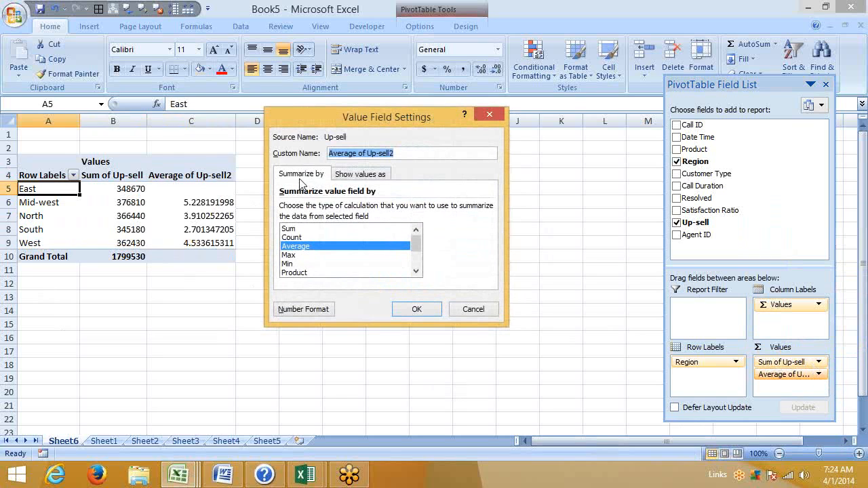
{"action": "left_click", "coordinate": [296, 229]}
{"action": "left_click", "coordinate": [417, 310]}
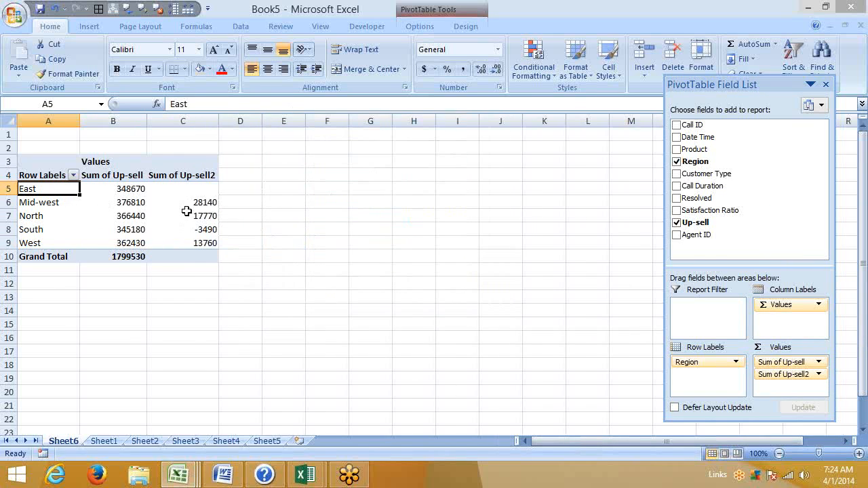
{"action": "mouse_move", "coordinate": [188, 211]}
{"action": "mouse_move", "coordinate": [193, 231]}
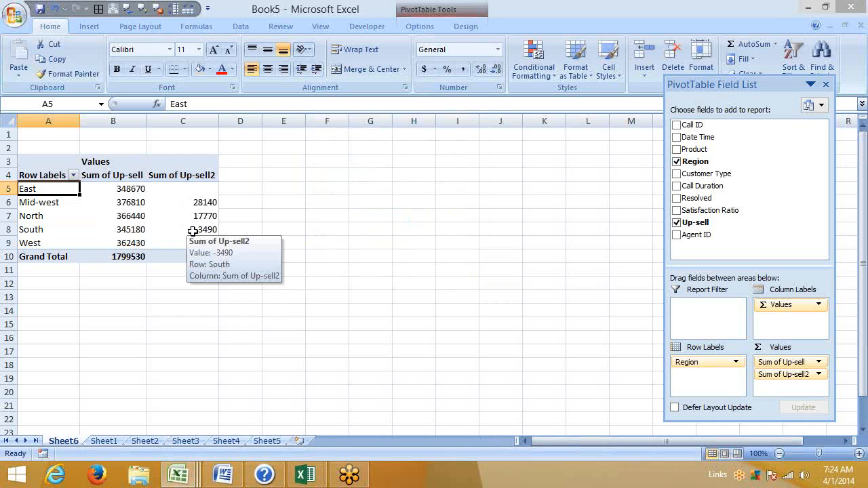
- Show the second Up-sell value field as % Of, keeping Region as base field and East as base item
{"action": "left_click", "coordinate": [819, 375]}
{"action": "left_click", "coordinate": [787, 359]}
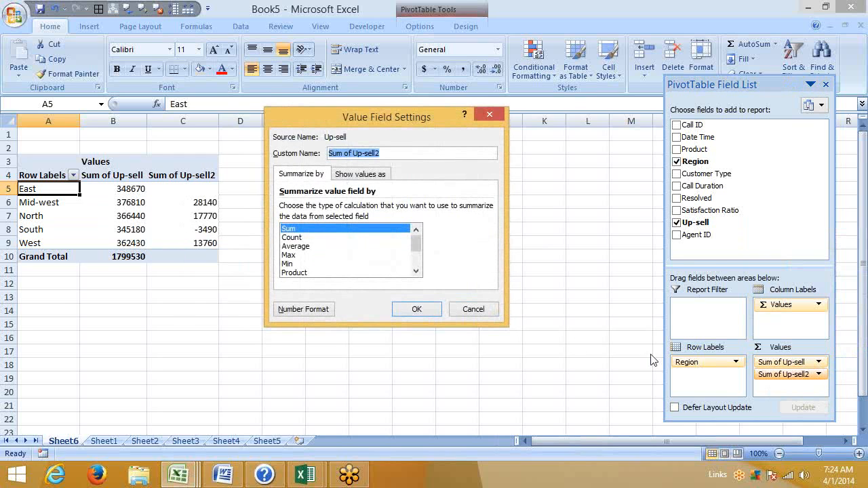
{"action": "left_click", "coordinate": [350, 175]}
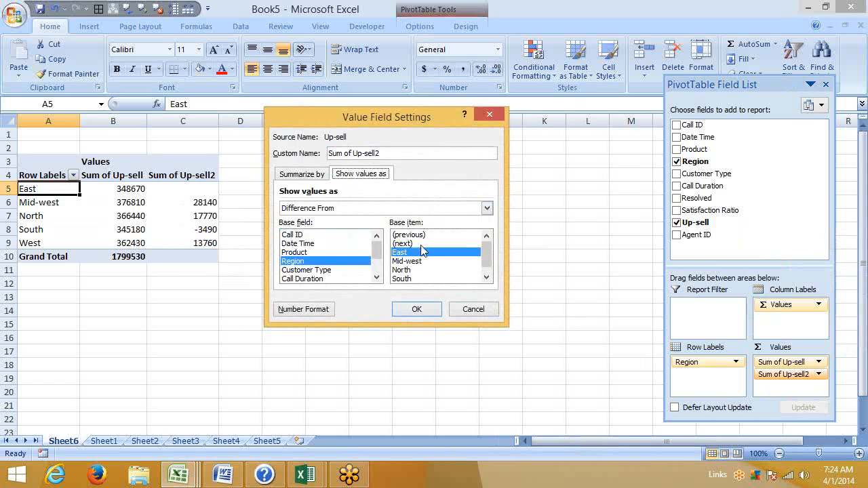
{"action": "left_click", "coordinate": [303, 208]}
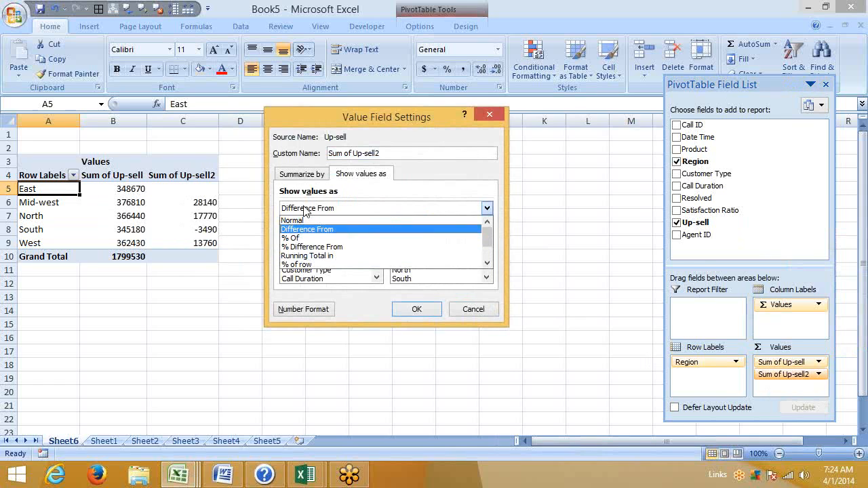
{"action": "left_click", "coordinate": [304, 242]}
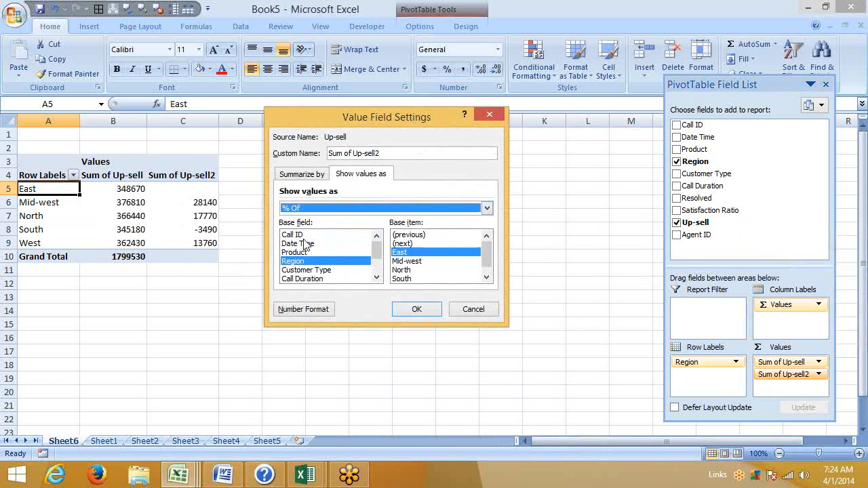
{"action": "left_click", "coordinate": [417, 309]}
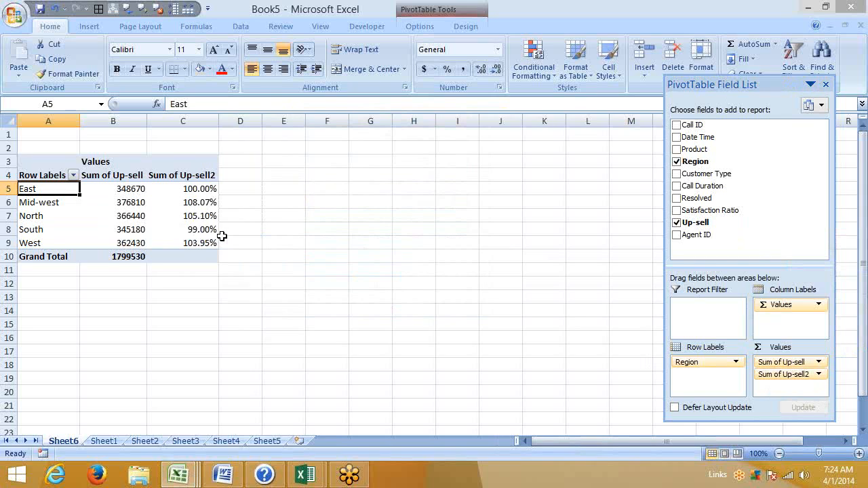
- Show the second Up-sell value field as % Difference From, keeping Region as base field and East as base item
{"action": "left_click", "coordinate": [818, 373]}
{"action": "left_click", "coordinate": [817, 365]}
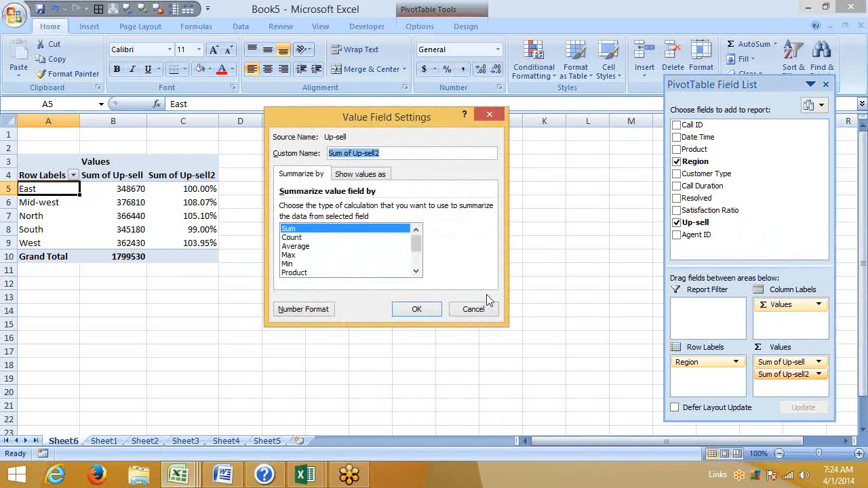
{"action": "left_click", "coordinate": [357, 176]}
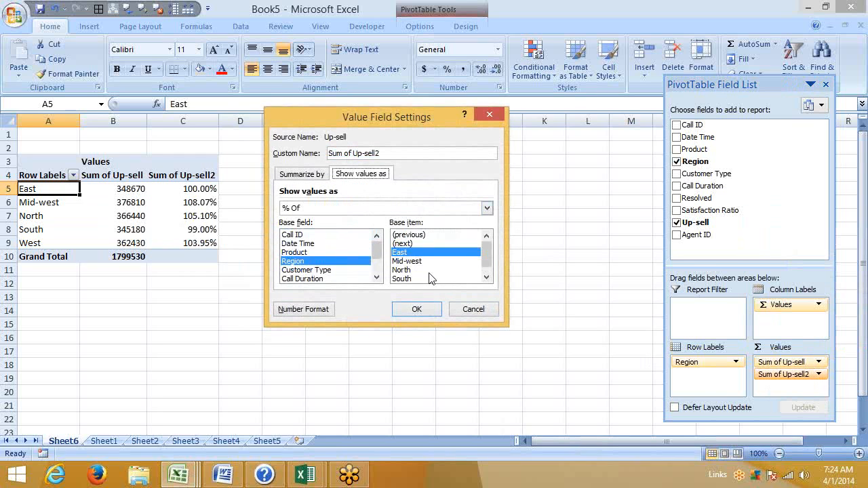
{"action": "left_click", "coordinate": [352, 211]}
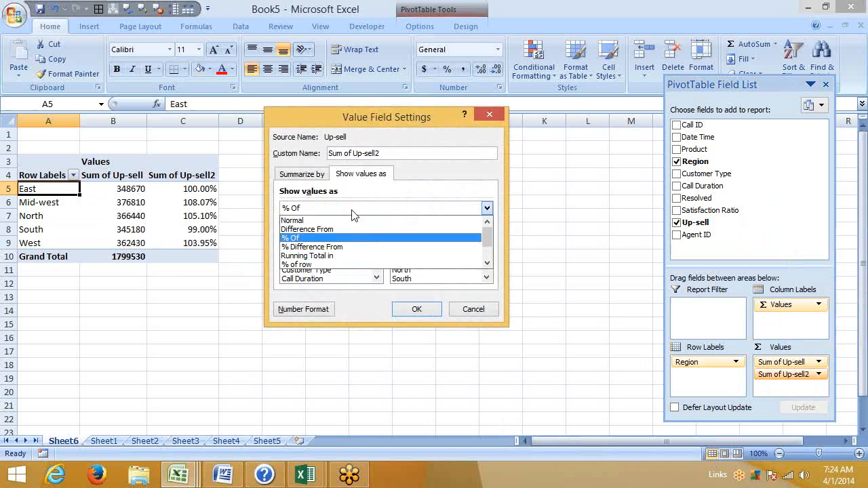
{"action": "left_click", "coordinate": [345, 247]}
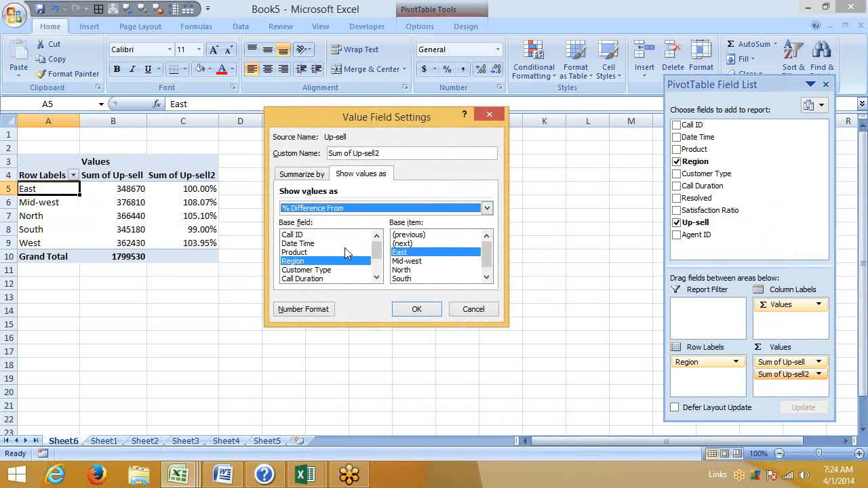
{"action": "left_click", "coordinate": [417, 310]}
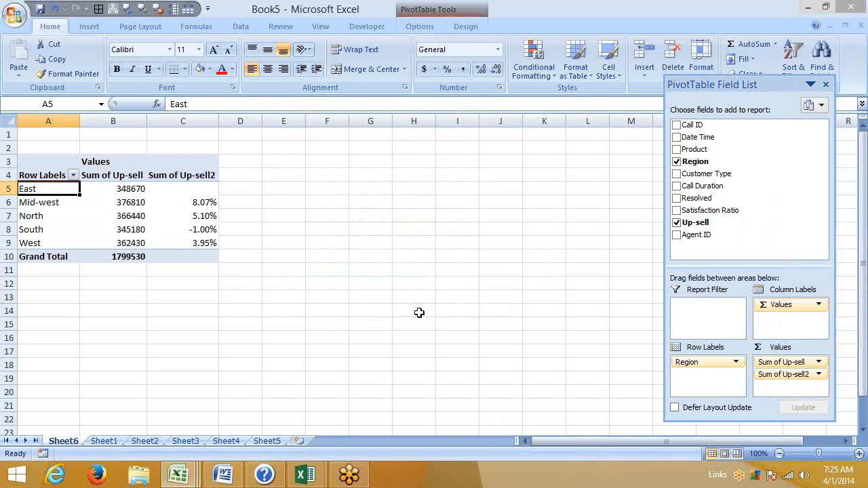
- Show the second Up-sell value field as Running Total in Region and check it against the cumulative regional sums
{"action": "left_click", "coordinate": [819, 374]}
{"action": "left_click", "coordinate": [787, 374]}
{"action": "left_click", "coordinate": [377, 178]}
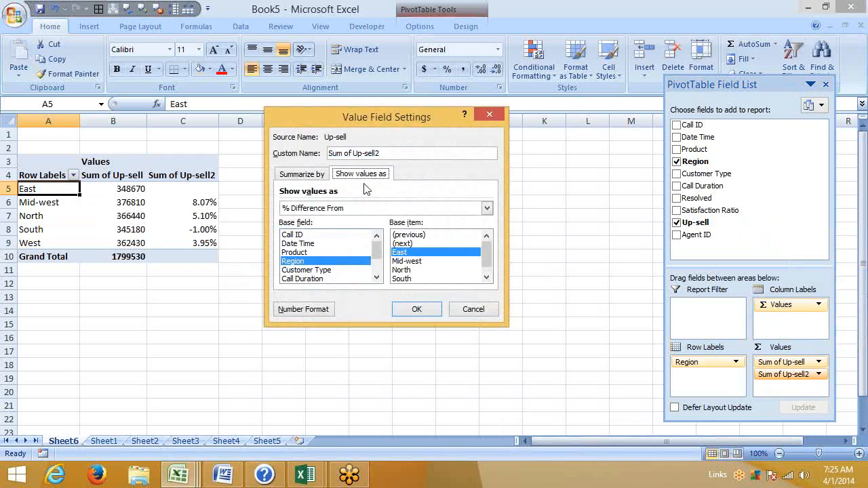
{"action": "left_click", "coordinate": [353, 211]}
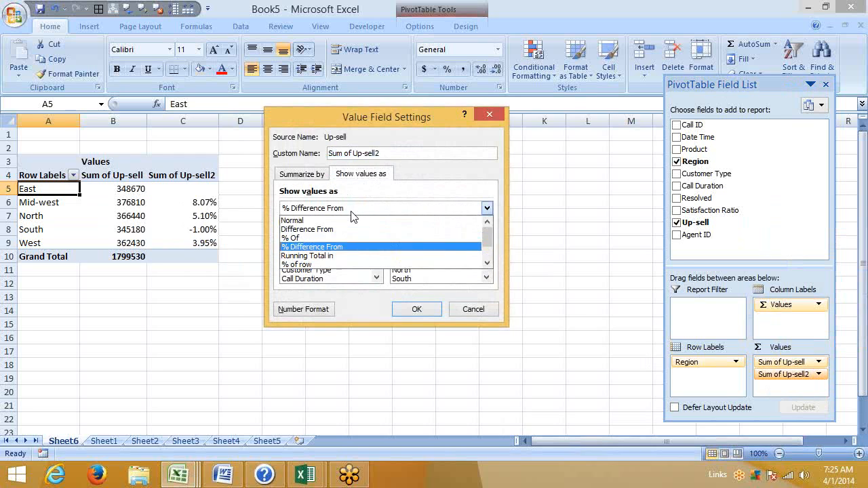
{"action": "left_click", "coordinate": [339, 256]}
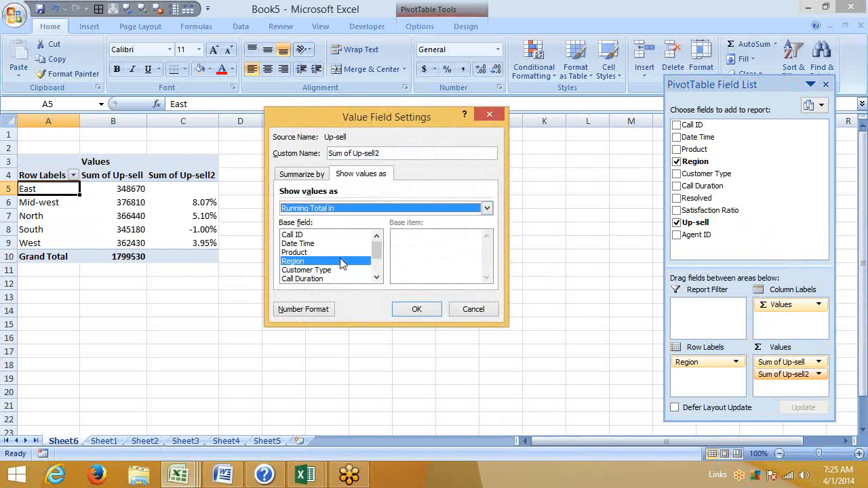
{"action": "left_click", "coordinate": [412, 309]}
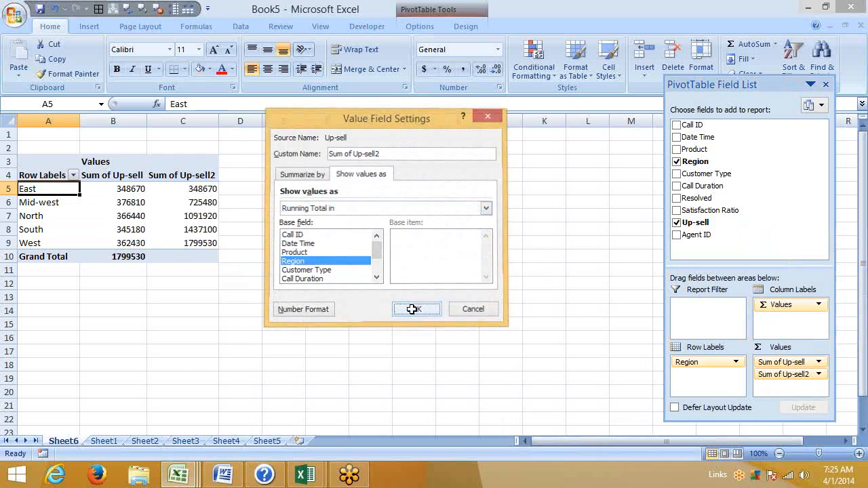
{"action": "left_click_drag", "start_coordinate": [139, 198], "coordinate": [140, 190]}
{"action": "left_click", "coordinate": [133, 217]}
{"action": "left_click_drag", "start_coordinate": [132, 226], "coordinate": [138, 191]}
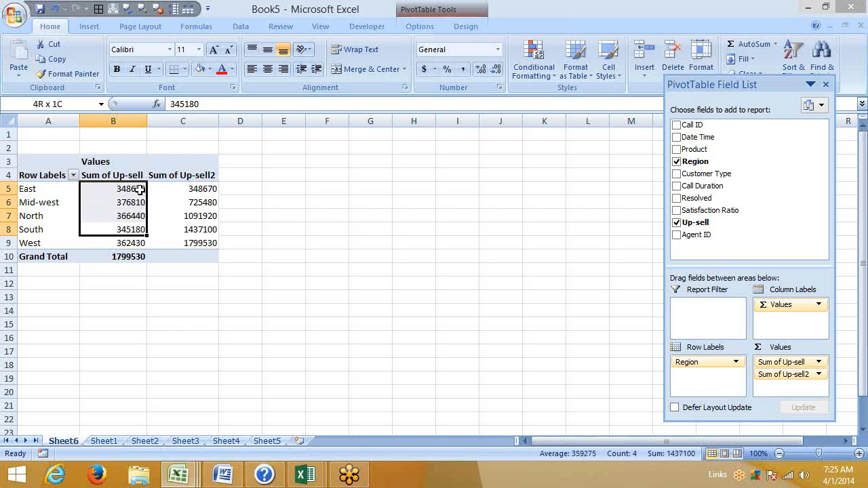
{"action": "left_click_drag", "start_coordinate": [140, 245], "coordinate": [138, 177]}
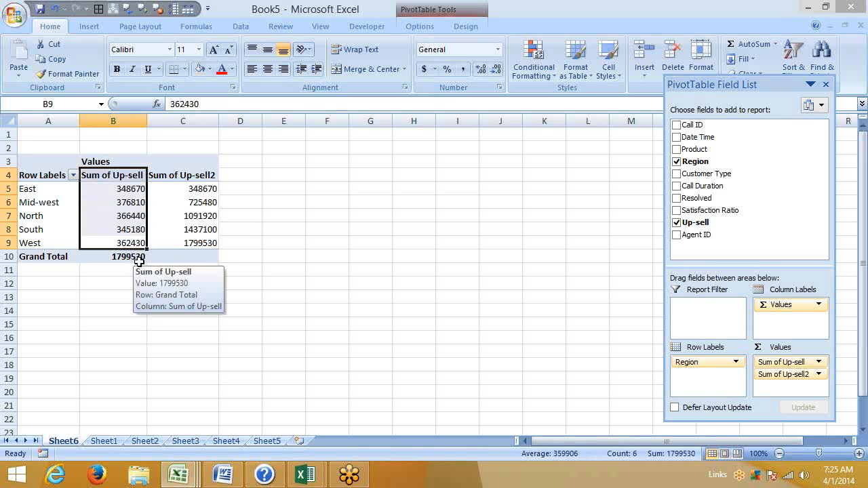
{"action": "left_click", "coordinate": [35, 201]}
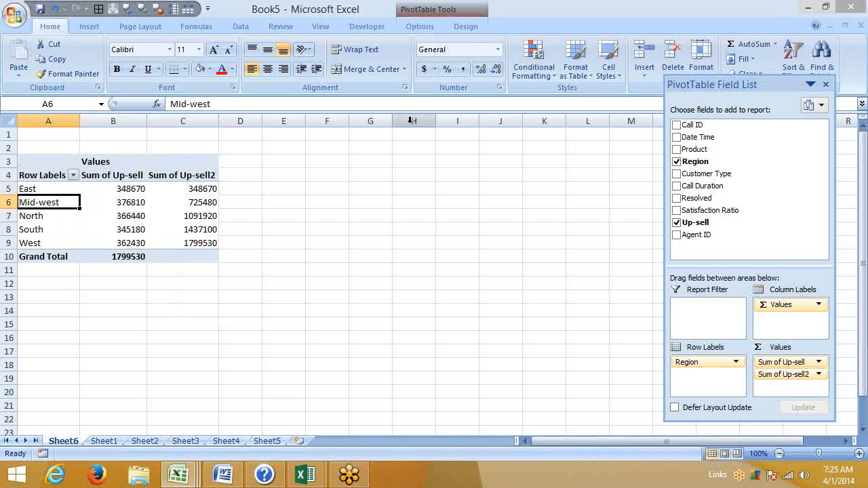
{"action": "left_click", "coordinate": [808, 372]}
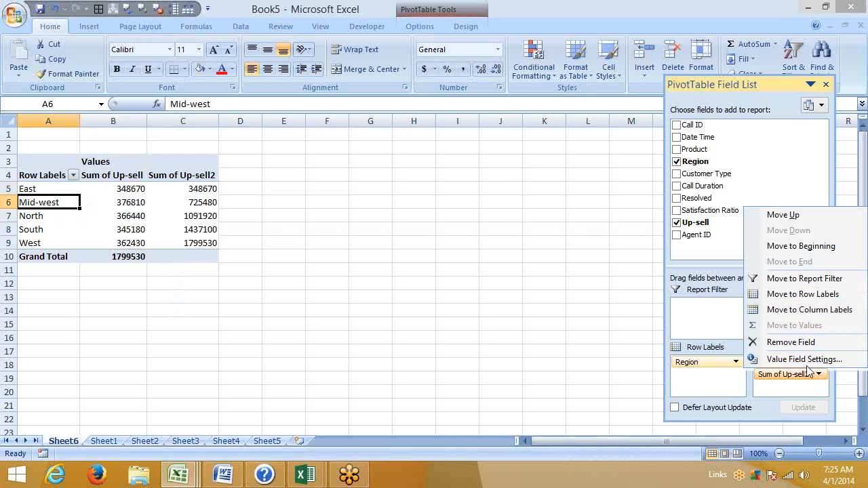
{"action": "left_click", "coordinate": [805, 360]}
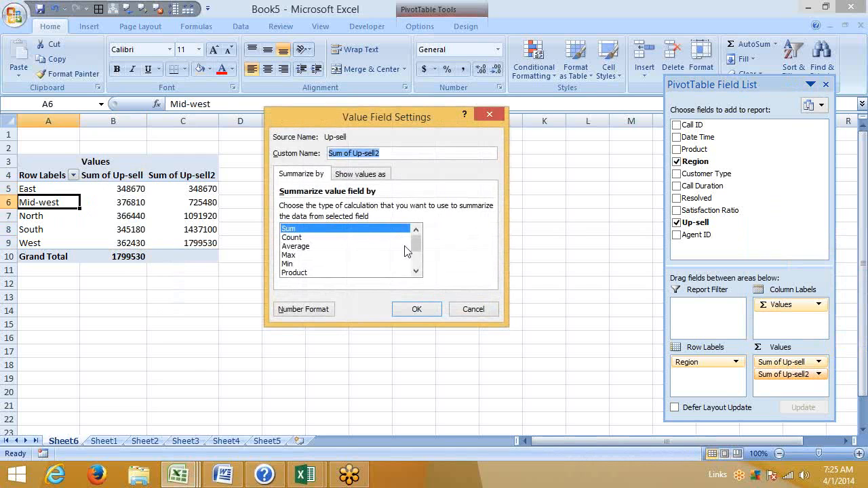
{"action": "left_click", "coordinate": [359, 174]}
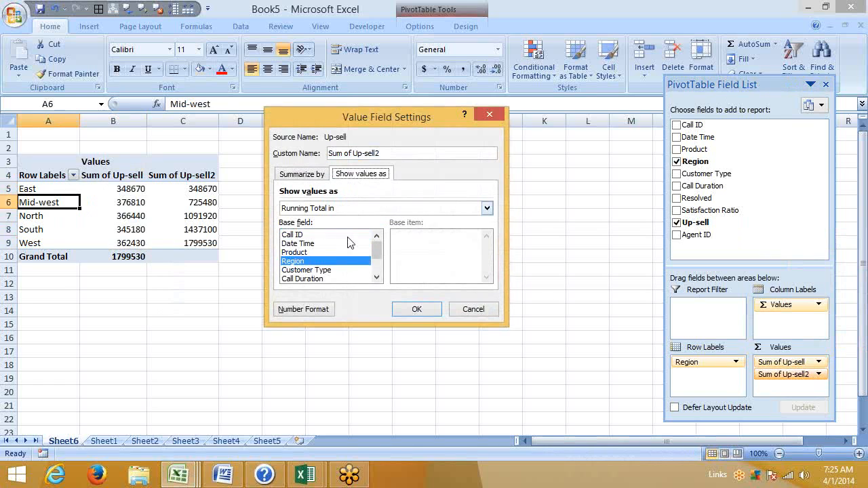
{"action": "left_click", "coordinate": [337, 212]}
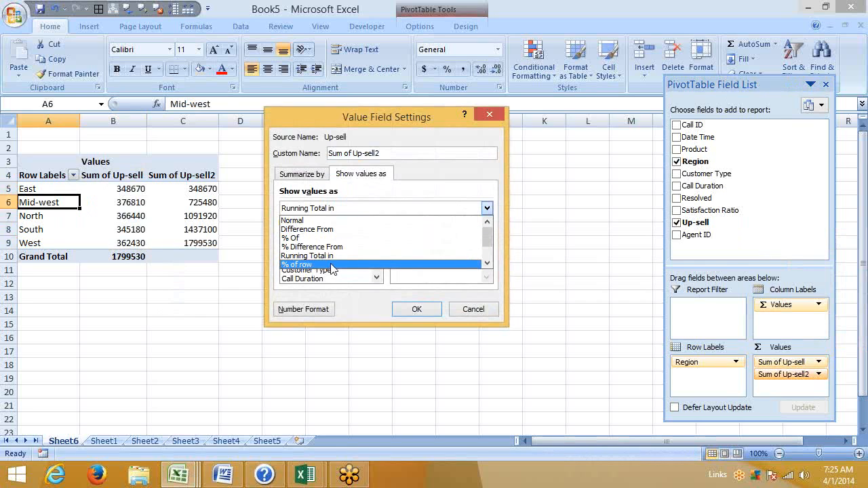
{"action": "scroll", "coordinate": [332, 268], "scroll_direction": "down", "scroll_amount": 1}
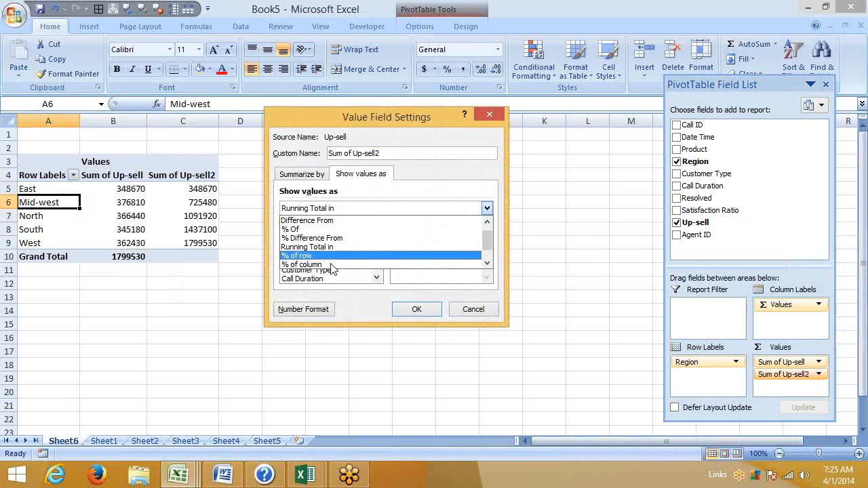
{"action": "key", "text": "Escape"}
{"action": "key", "text": "Escape"}
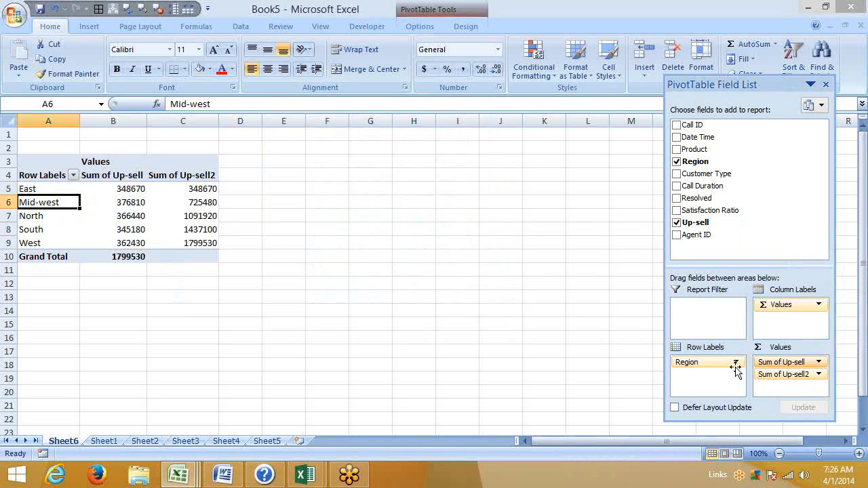
- Remove the first Up-sell value field, add Customer Type as column labels and check the East row
{"action": "left_click_drag", "start_coordinate": [793, 367], "coordinate": [784, 257]}
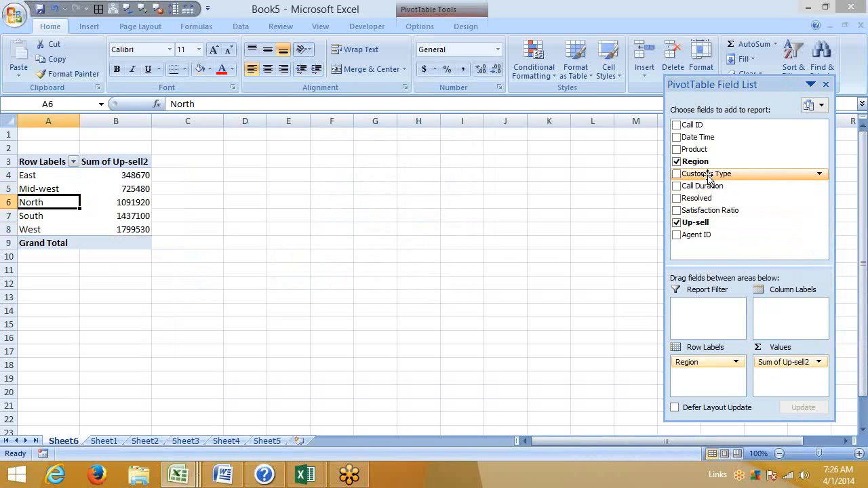
{"action": "left_click_drag", "start_coordinate": [709, 175], "coordinate": [775, 313]}
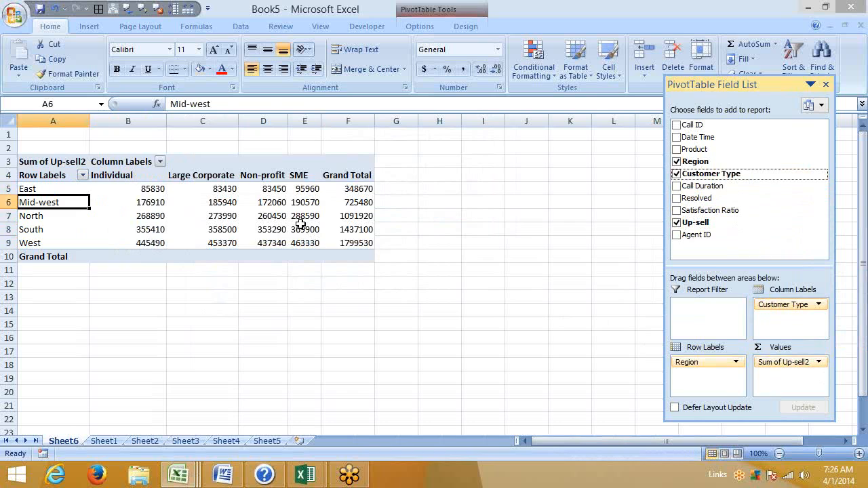
{"action": "left_click", "coordinate": [94, 190]}
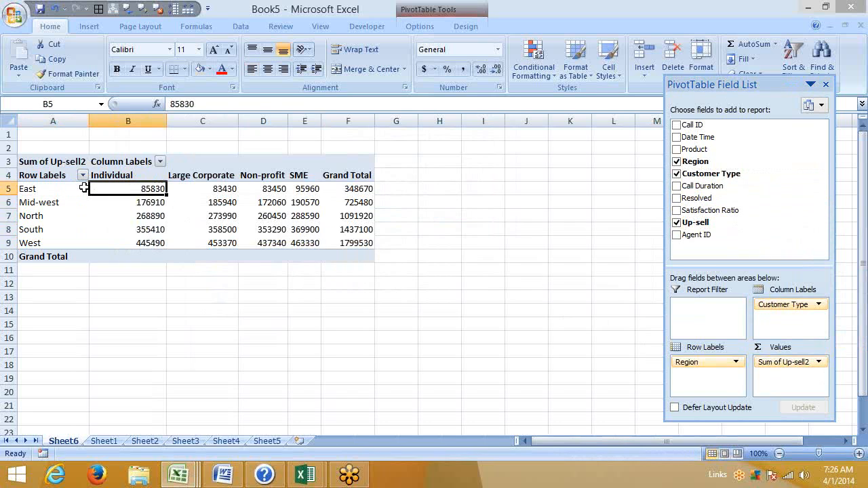
{"action": "left_click", "coordinate": [59, 189]}
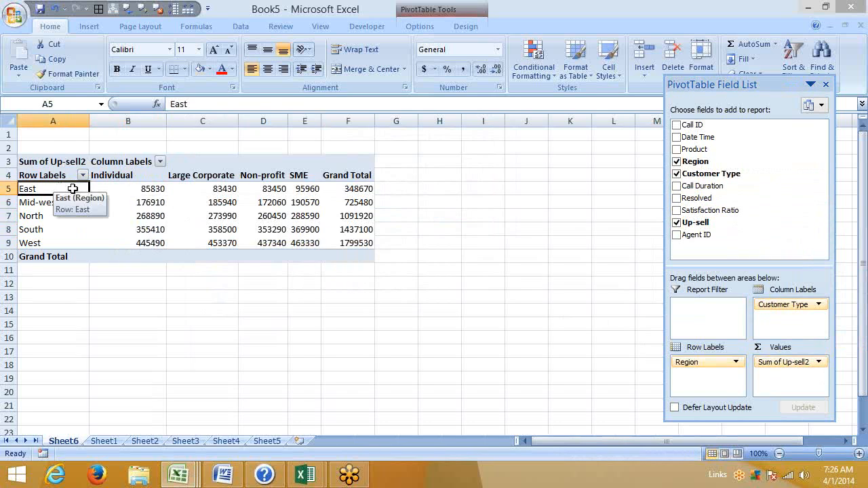
{"action": "left_click_drag", "start_coordinate": [142, 188], "coordinate": [309, 189]}
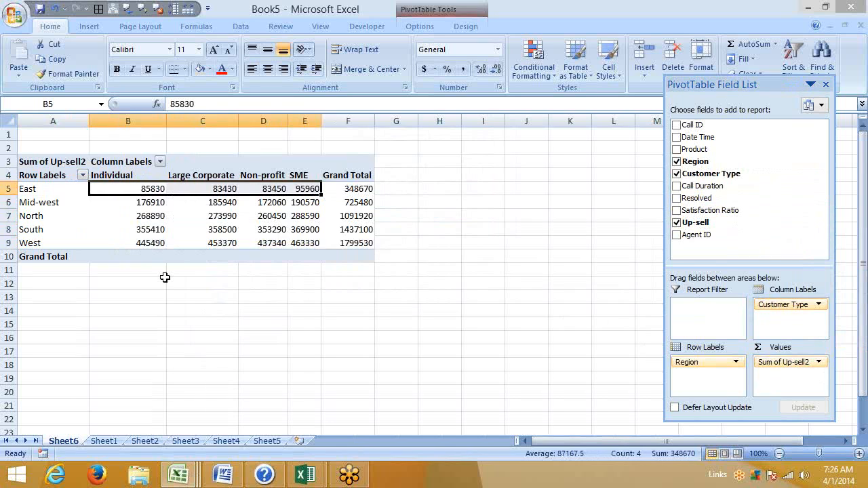
- Show the remaining Up-sell value field as % of row
{"action": "left_click", "coordinate": [819, 363]}
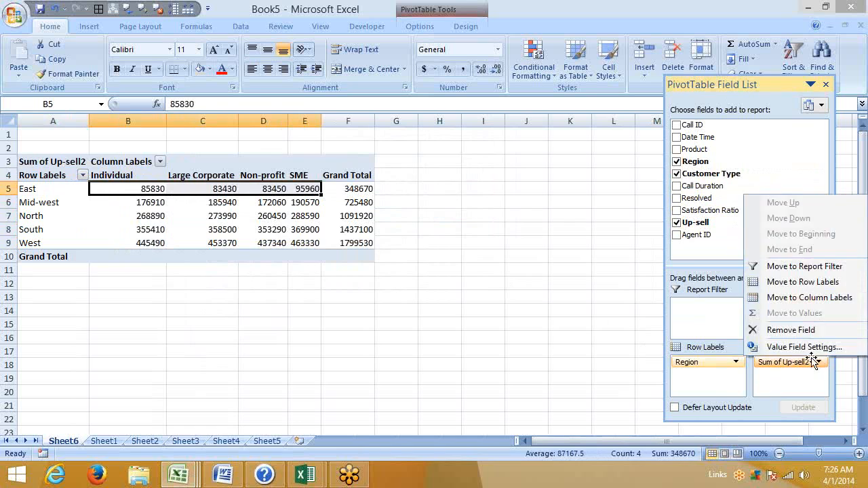
{"action": "left_click", "coordinate": [816, 363]}
{"action": "left_click", "coordinate": [817, 361]}
{"action": "left_click", "coordinate": [780, 351]}
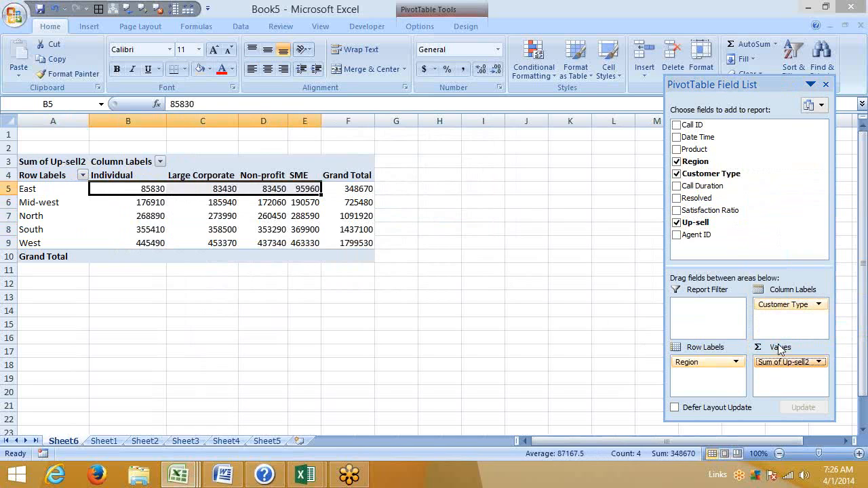
{"action": "left_click", "coordinate": [379, 175]}
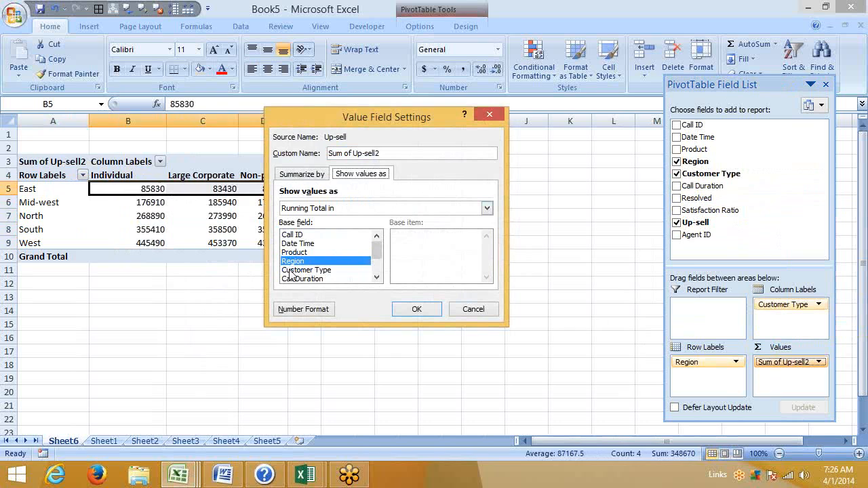
{"action": "left_click", "coordinate": [385, 209]}
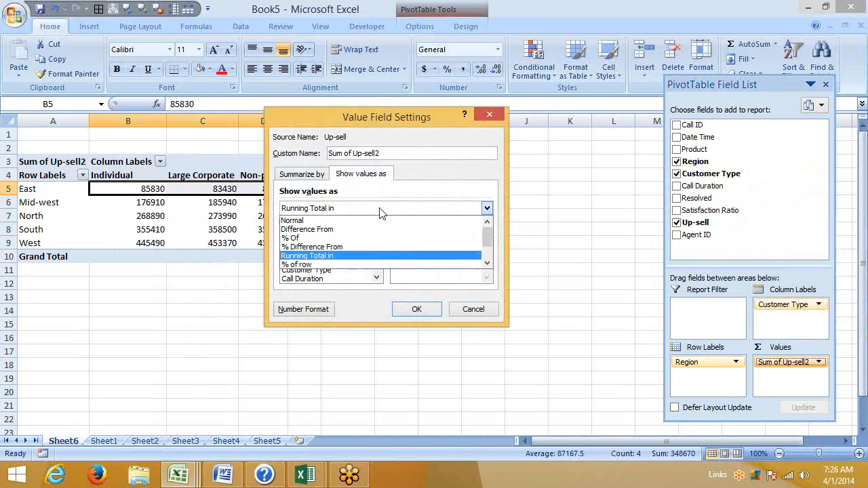
{"action": "left_click", "coordinate": [343, 266]}
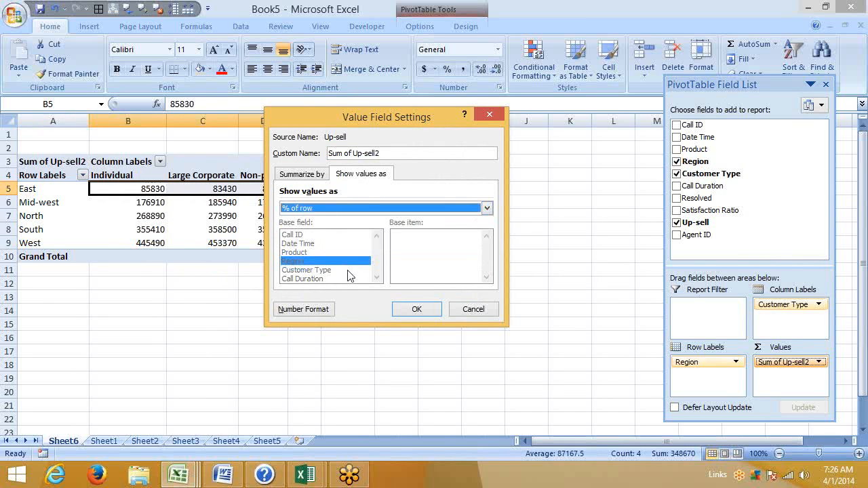
{"action": "left_click", "coordinate": [407, 310]}
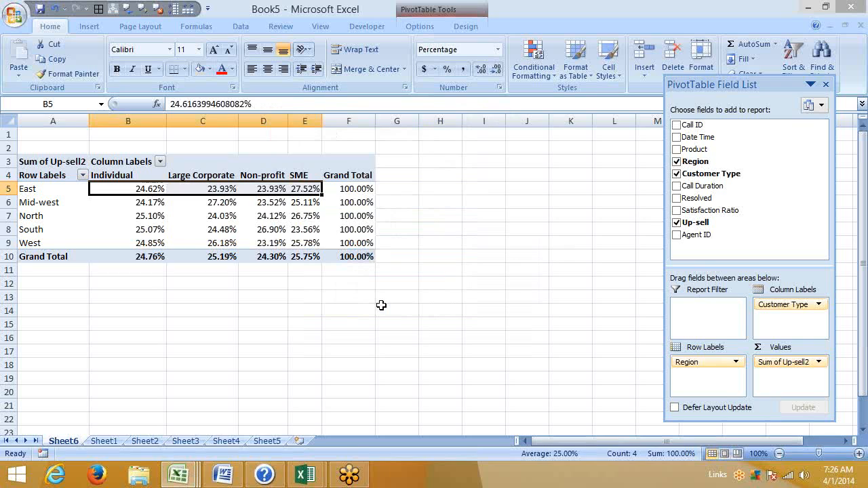
- Examine how each region's row percentages are distributed across the customer types and add up to the row total
{"action": "left_click", "coordinate": [160, 202]}
{"action": "left_click_drag", "start_coordinate": [163, 189], "coordinate": [290, 190]}
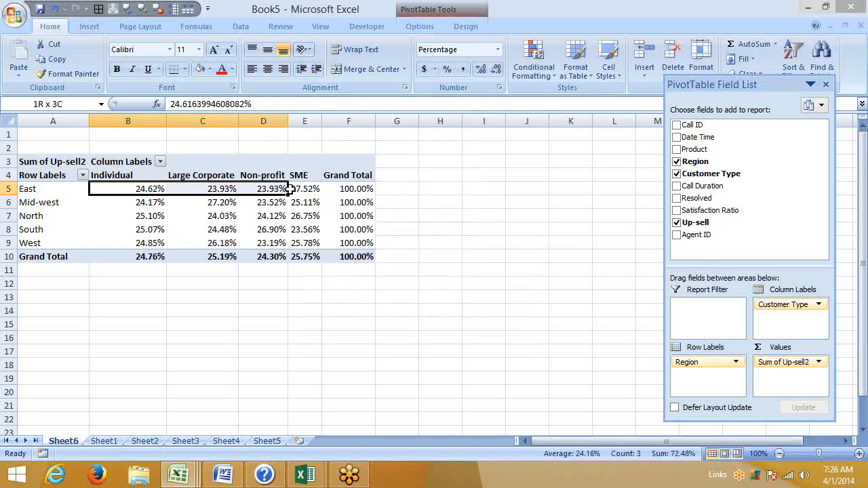
{"action": "left_click_drag", "start_coordinate": [147, 203], "coordinate": [292, 202]}
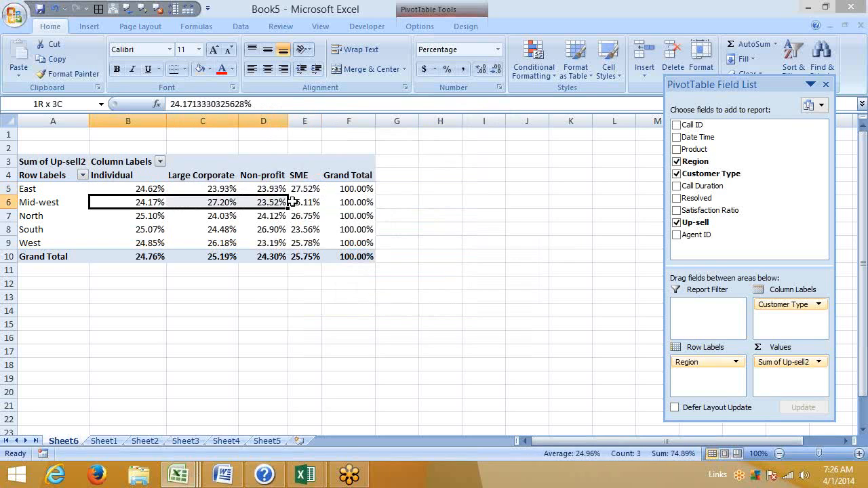
{"action": "left_click_drag", "start_coordinate": [135, 214], "coordinate": [291, 215]}
{"action": "left_click_drag", "start_coordinate": [140, 229], "coordinate": [231, 229]}
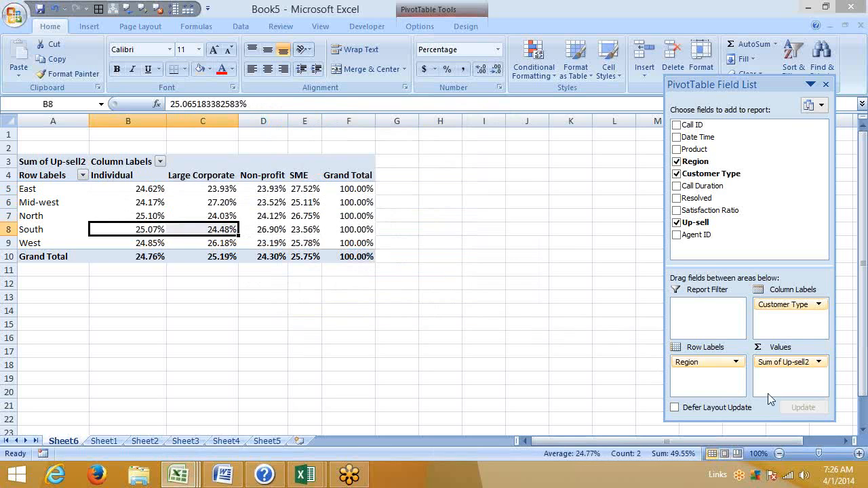
{"action": "left_click", "coordinate": [358, 191]}
{"action": "left_click_drag", "start_coordinate": [311, 188], "coordinate": [135, 189]}
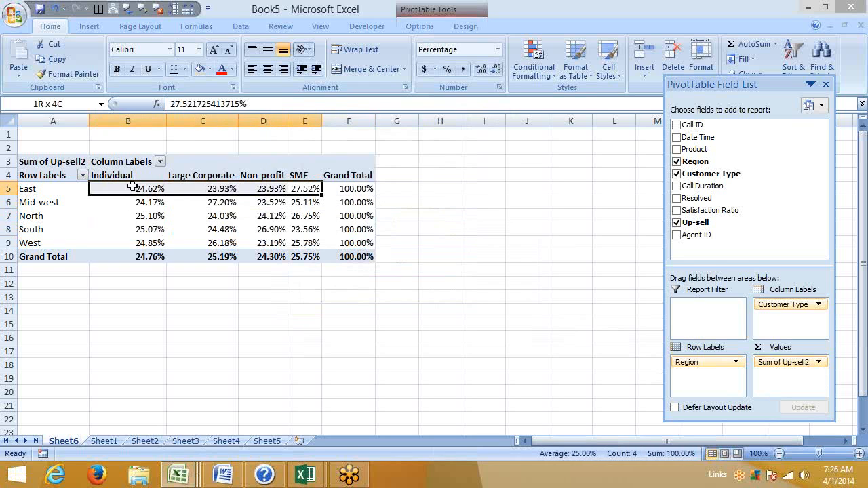
- Show the Up-sell value field as % of column
{"action": "left_click", "coordinate": [819, 361]}
{"action": "left_click", "coordinate": [787, 360]}
{"action": "left_click", "coordinate": [373, 174]}
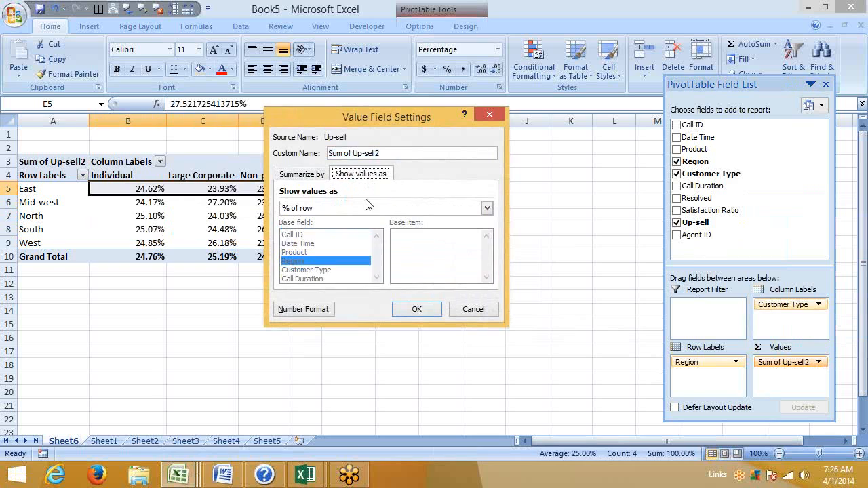
{"action": "left_click", "coordinate": [358, 210]}
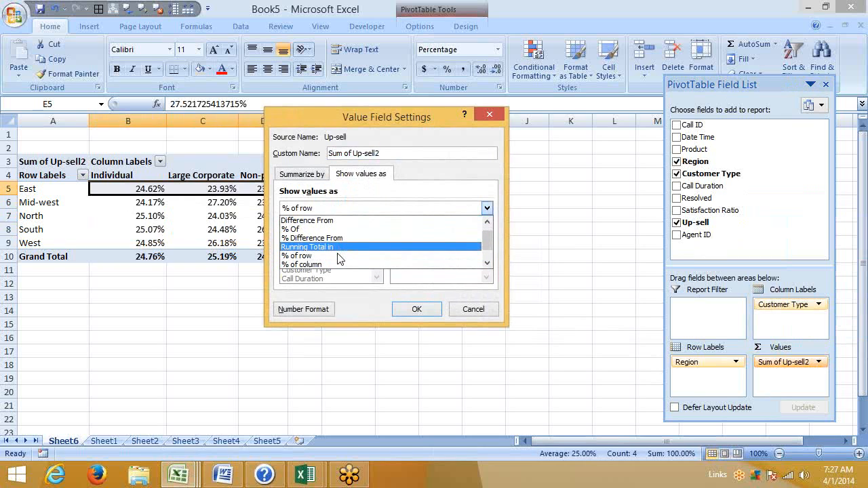
{"action": "left_click", "coordinate": [334, 265]}
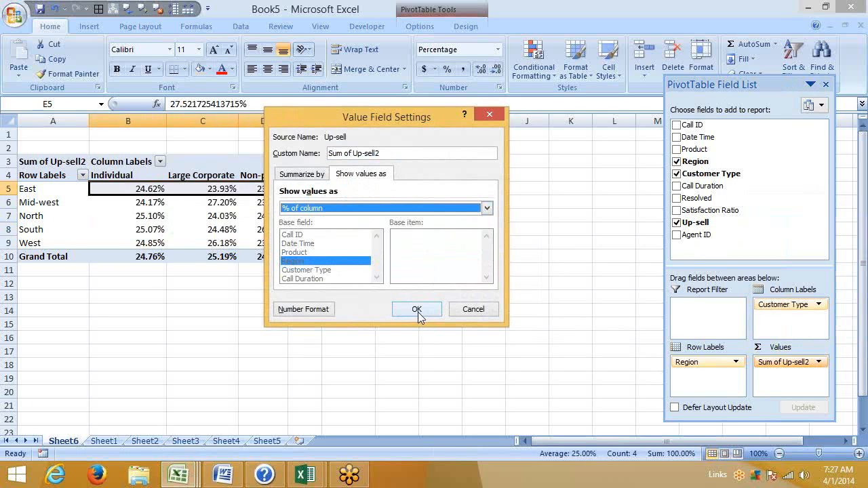
{"action": "left_click", "coordinate": [416, 309]}
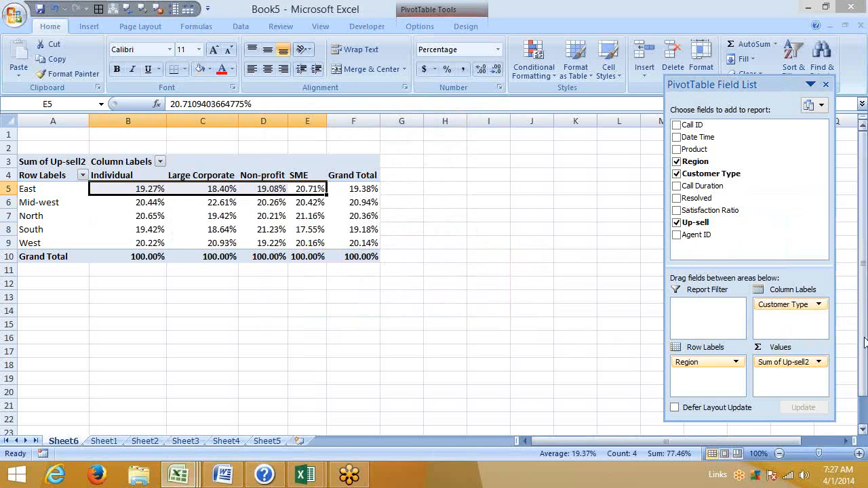
- Show the Up-sell value field as % of total and select the East figure for Individual customers
{"action": "left_click", "coordinate": [818, 364]}
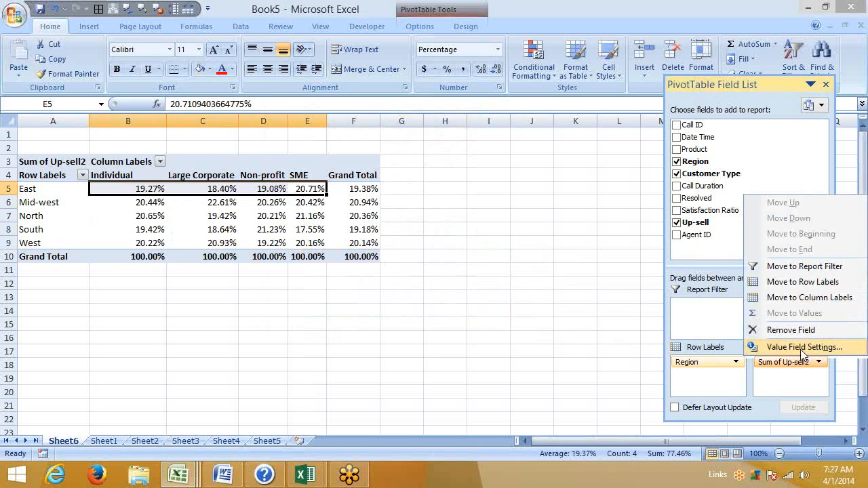
{"action": "left_click", "coordinate": [802, 347]}
{"action": "left_click", "coordinate": [368, 178]}
{"action": "left_click", "coordinate": [368, 207]}
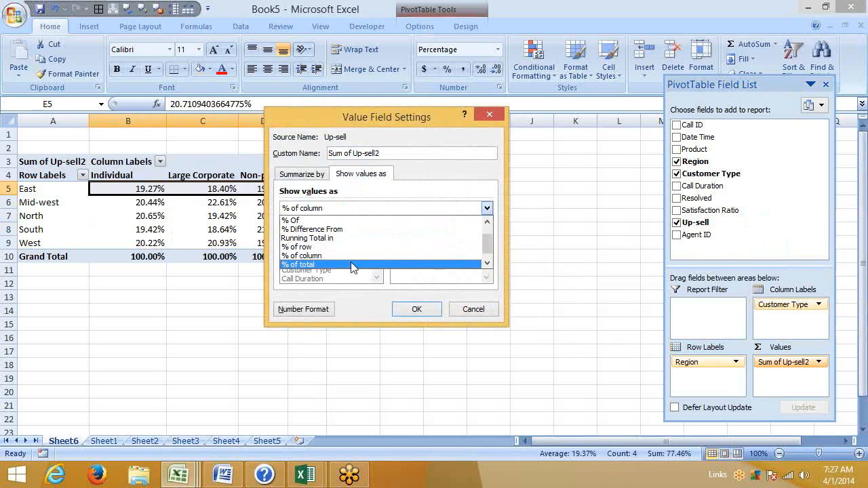
{"action": "left_click", "coordinate": [354, 264]}
{"action": "left_click", "coordinate": [418, 310]}
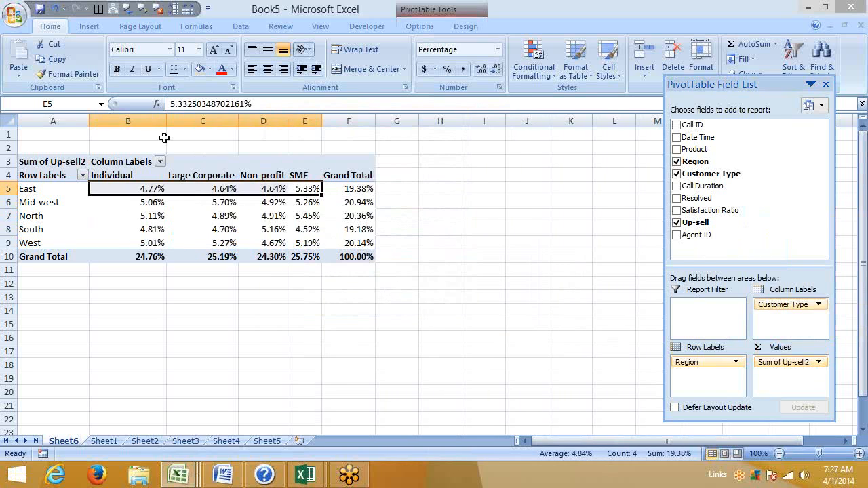
{"action": "left_click", "coordinate": [142, 189]}
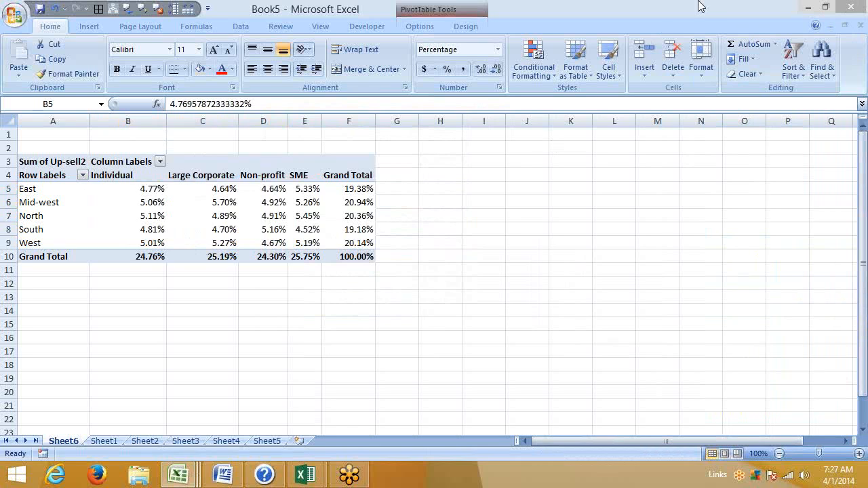
- Review the Show values as setting of the Up-sell value field without changing it
{"action": "left_click", "coordinate": [673, 29]}
{"action": "left_click", "coordinate": [819, 362]}
{"action": "left_click", "coordinate": [789, 350]}
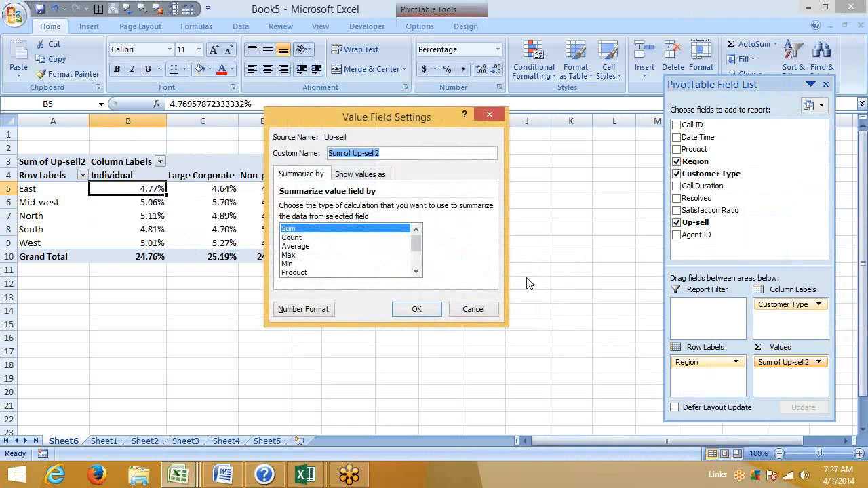
{"action": "left_click", "coordinate": [382, 175]}
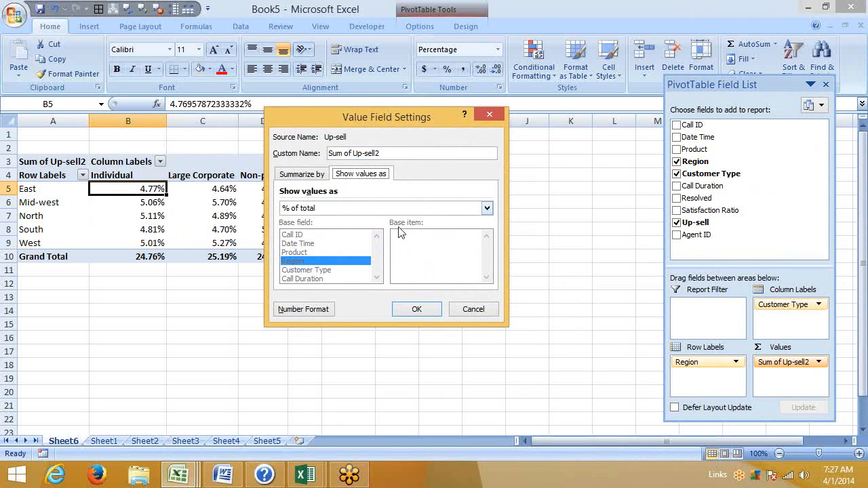
{"action": "left_click", "coordinate": [470, 311]}
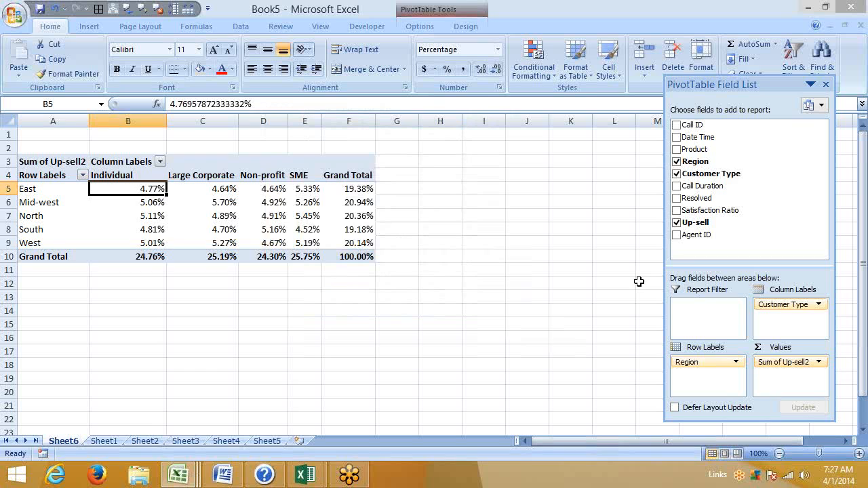
- Review the Average and Sum summary options together with the Show values as setting for the Up-sell field, then discard the changes
{"action": "left_click", "coordinate": [804, 364]}
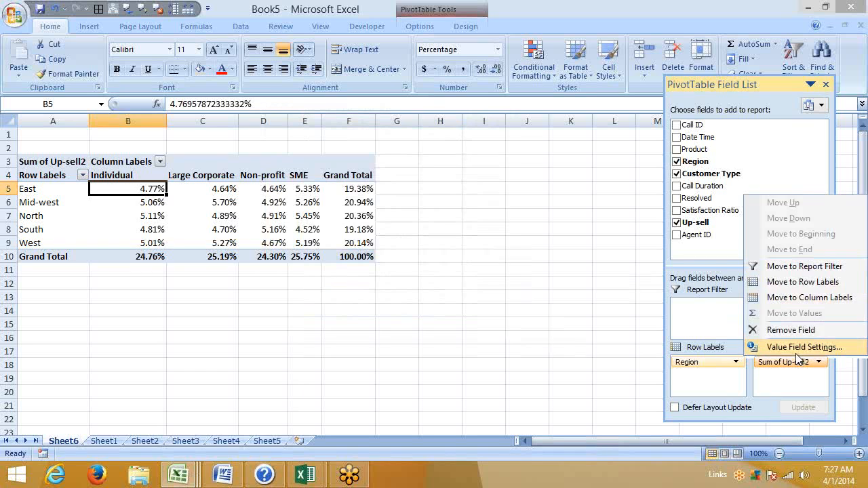
{"action": "left_click", "coordinate": [794, 346]}
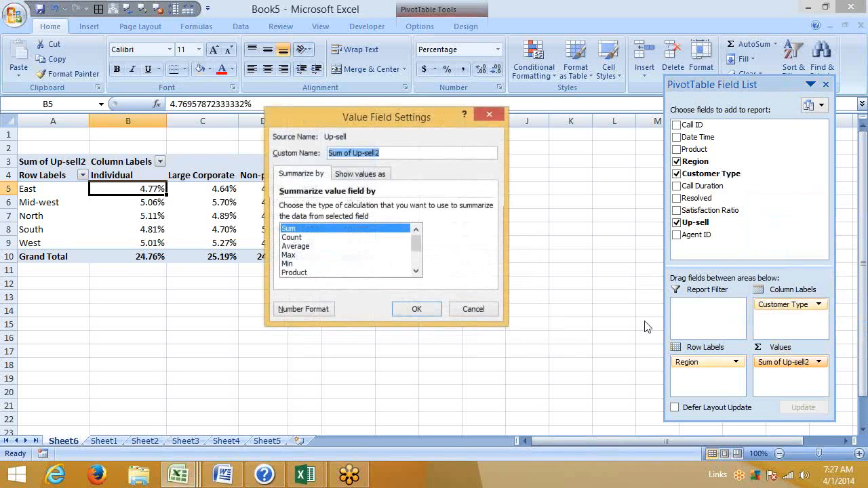
{"action": "left_click", "coordinate": [296, 249]}
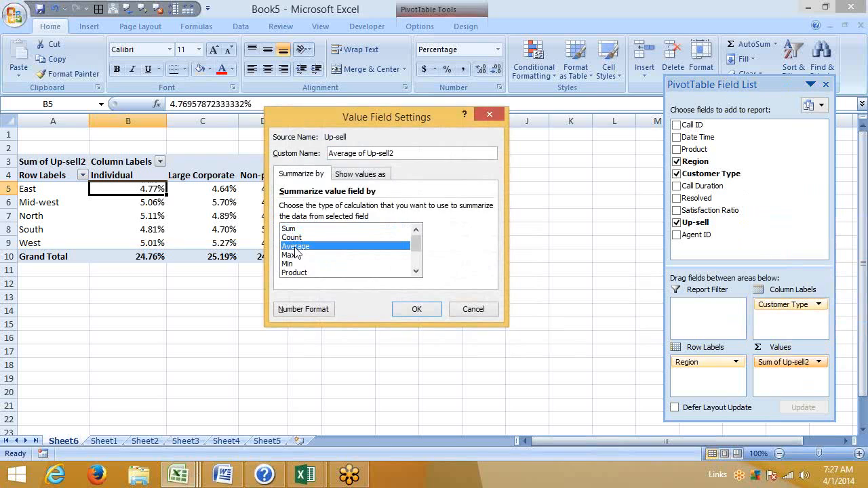
{"action": "left_click", "coordinate": [292, 229]}
{"action": "left_click", "coordinate": [360, 175]}
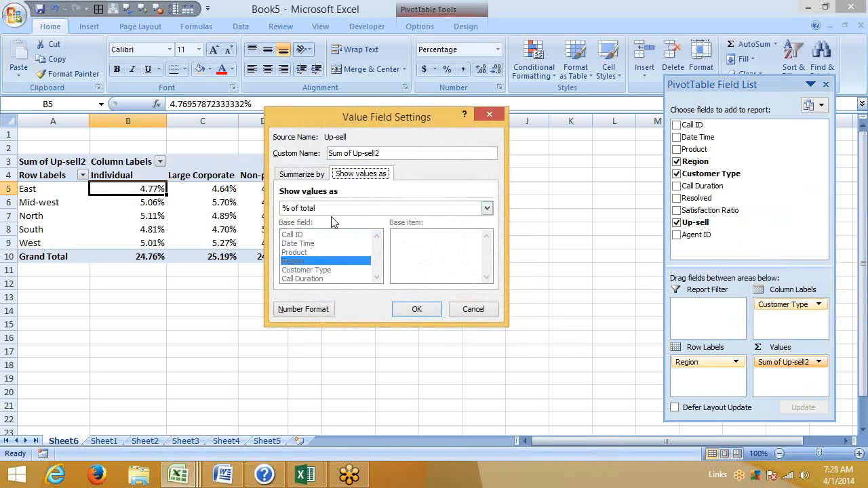
{"action": "left_click", "coordinate": [487, 310]}
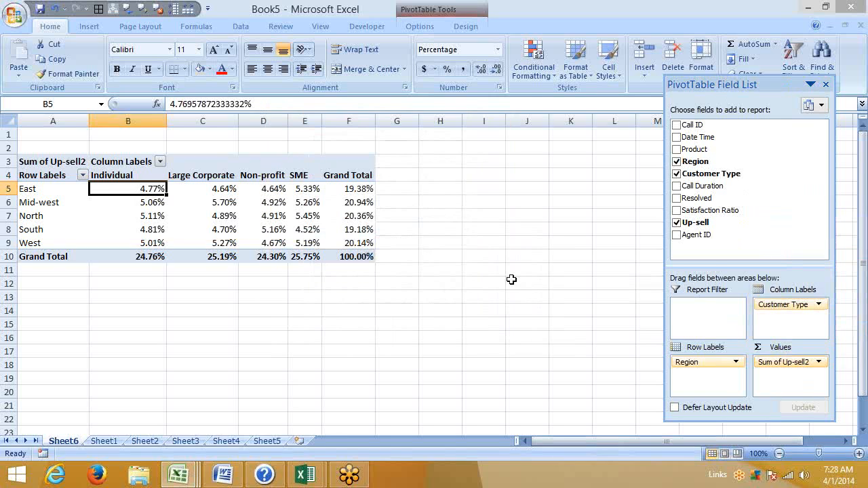
- Remove the percentage-based Up-sell value field and add Up-sell back to the values as a plain sum
{"action": "left_click_drag", "start_coordinate": [703, 84], "coordinate": [719, 125]}
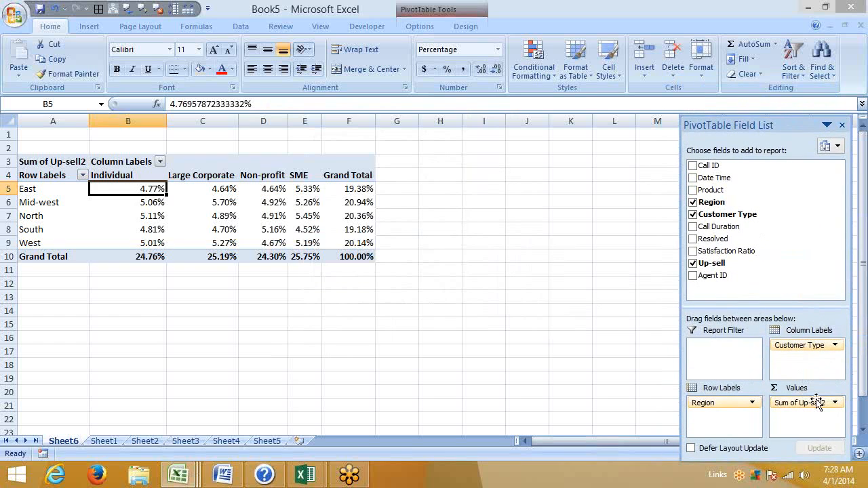
{"action": "left_click_drag", "start_coordinate": [816, 403], "coordinate": [794, 308]}
{"action": "left_click_drag", "start_coordinate": [814, 400], "coordinate": [779, 261]}
{"action": "left_click_drag", "start_coordinate": [720, 263], "coordinate": [787, 405]}
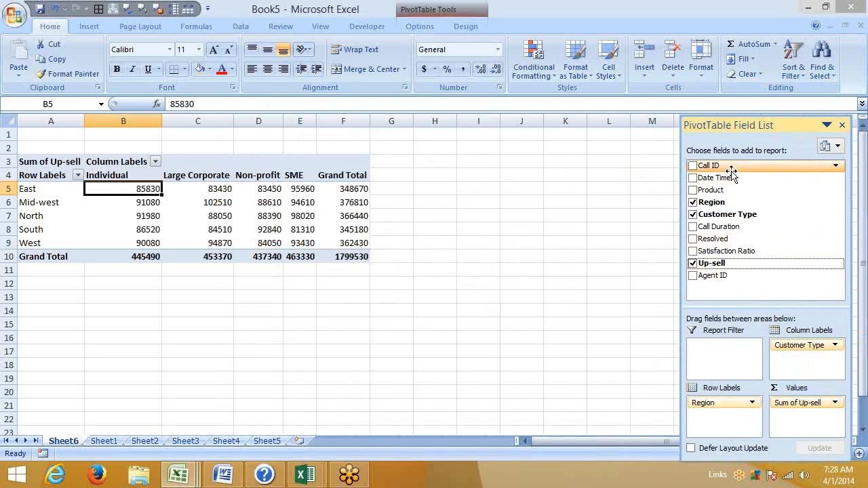
- Preview the available PivotTable styles on the up-sell table without applying one
{"action": "left_click", "coordinate": [438, 12]}
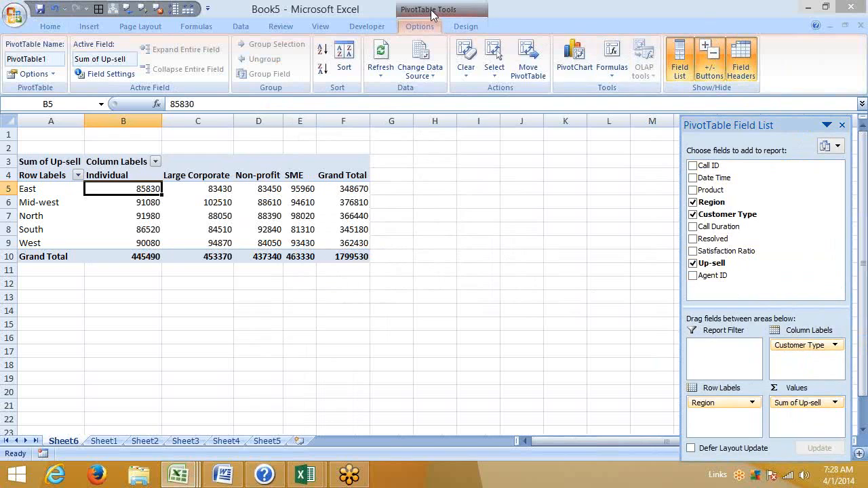
{"action": "left_click", "coordinate": [467, 27]}
{"action": "left_click", "coordinate": [641, 71]}
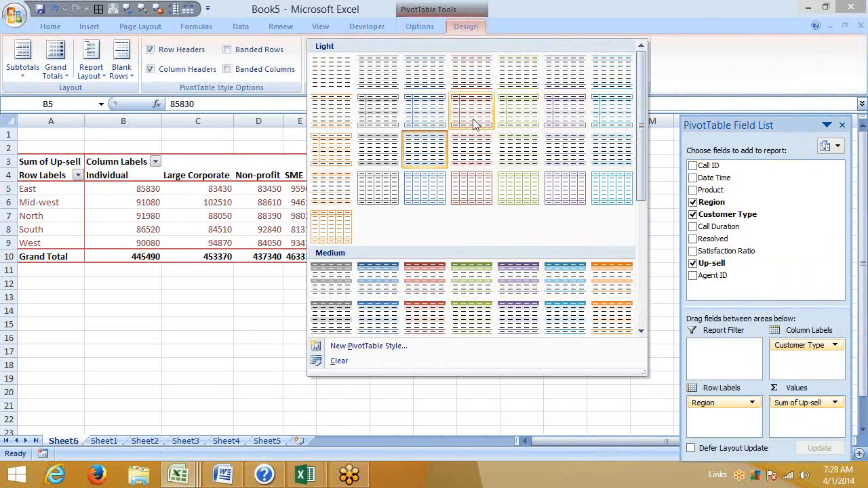
{"action": "left_click", "coordinate": [181, 238]}
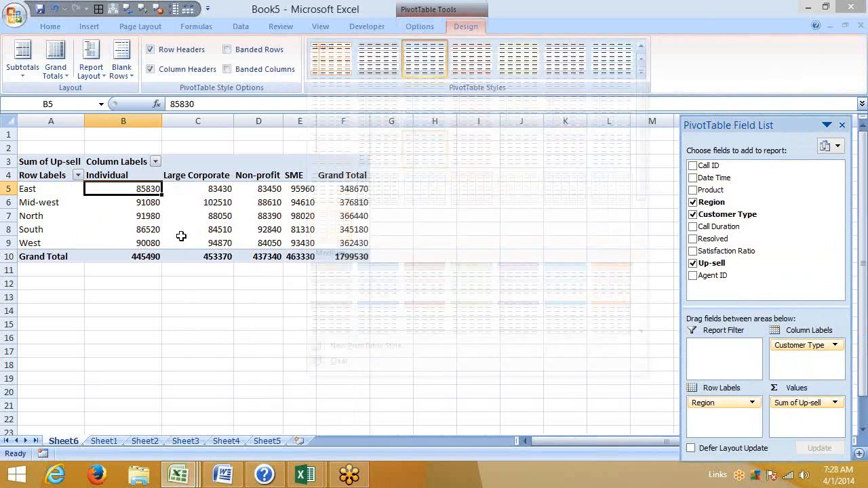
- Toggle the pivot table's field headers off and back on to compare the layouts
{"action": "left_click", "coordinate": [407, 27]}
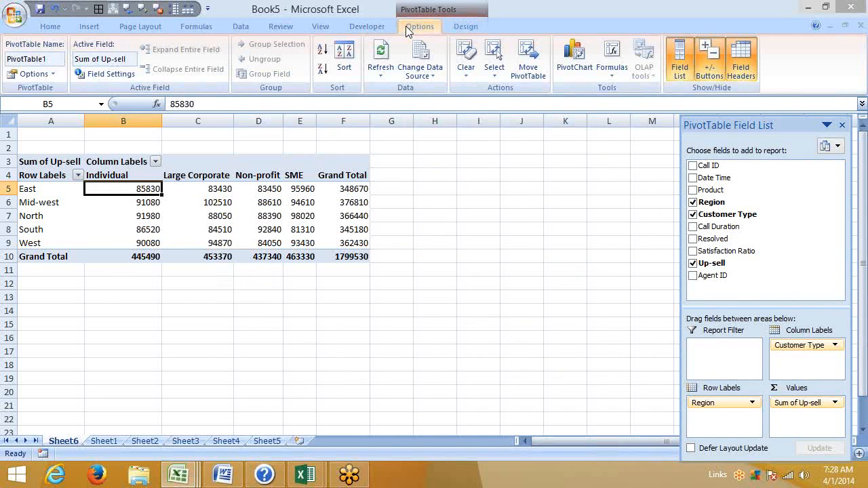
{"action": "left_click", "coordinate": [737, 69]}
{"action": "left_click", "coordinate": [737, 69]}
{"action": "left_click", "coordinate": [737, 70]}
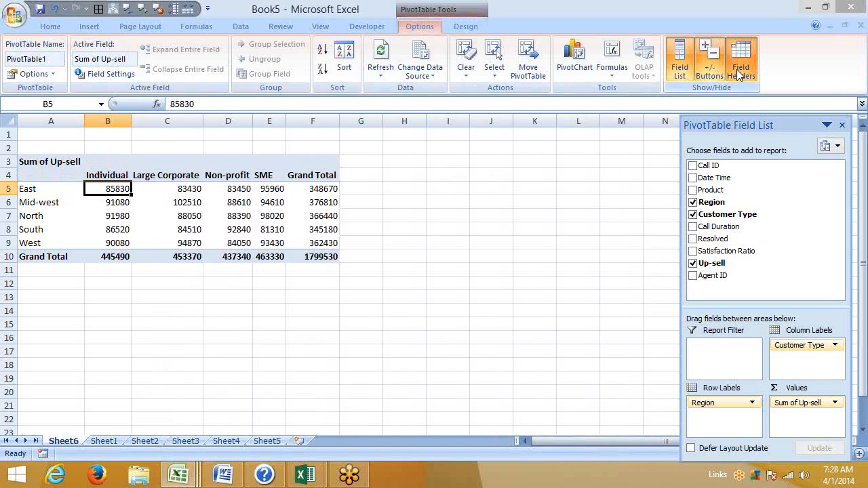
{"action": "left_click", "coordinate": [737, 69]}
{"action": "left_click", "coordinate": [737, 69]}
{"action": "left_click", "coordinate": [737, 69]}
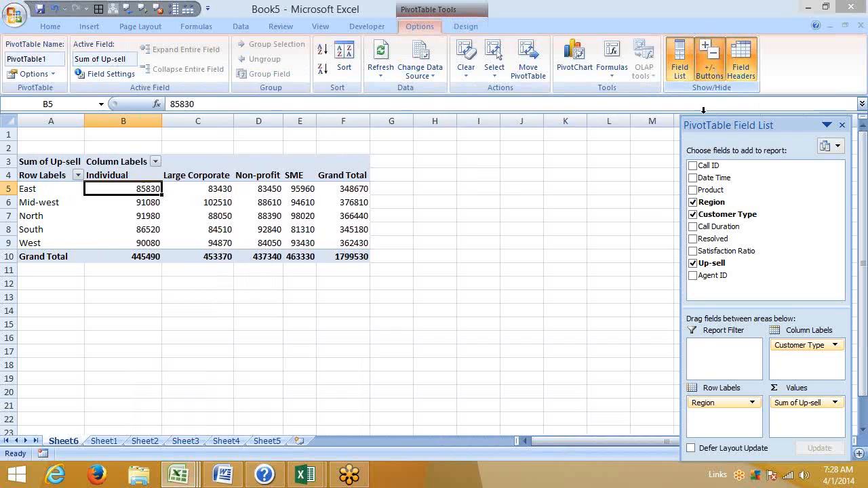
- Hide and show the PivotTable field list repeatedly, leaving it displayed
{"action": "left_click", "coordinate": [679, 72]}
{"action": "left_click", "coordinate": [679, 72]}
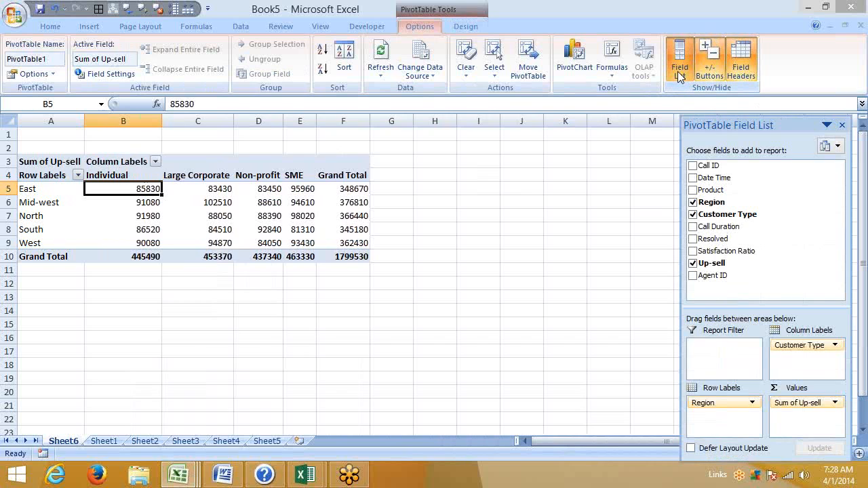
{"action": "left_click", "coordinate": [678, 71]}
{"action": "left_click", "coordinate": [678, 72]}
{"action": "left_click", "coordinate": [678, 71]}
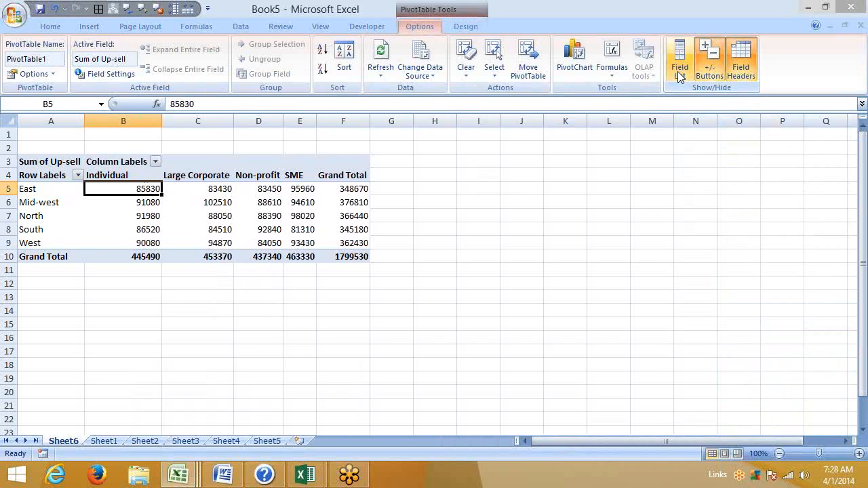
{"action": "left_click", "coordinate": [680, 73]}
{"action": "left_click", "coordinate": [680, 73]}
{"action": "left_click", "coordinate": [679, 73]}
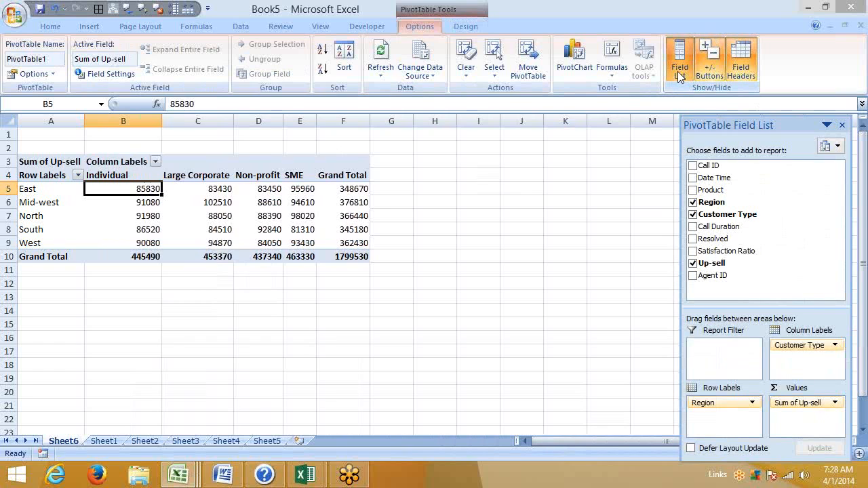
{"action": "left_click", "coordinate": [612, 66]}
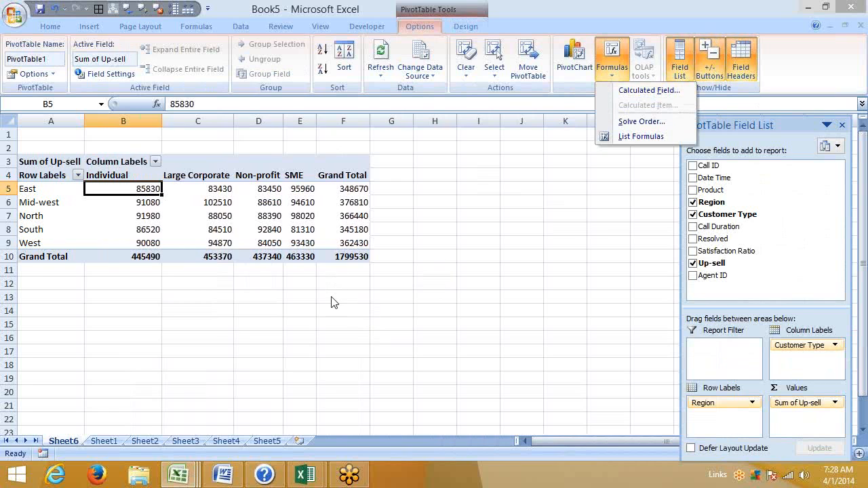
{"action": "left_click", "coordinate": [113, 441]}
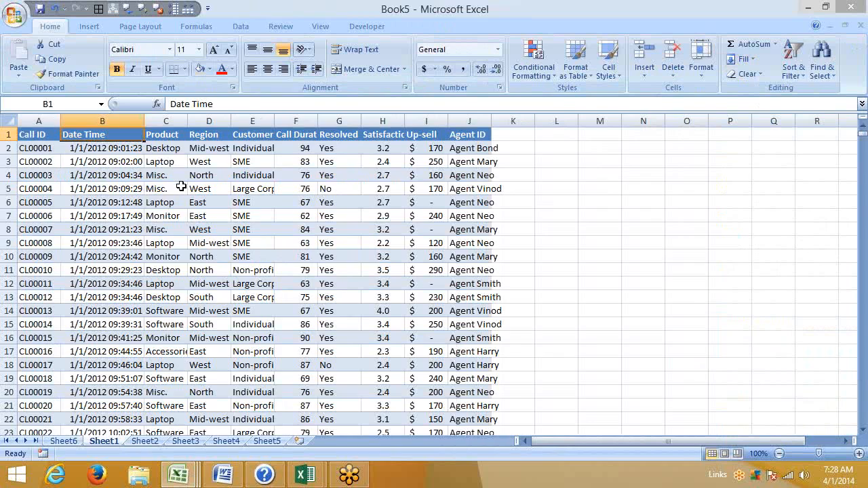
- Create a new blank workbook and enter the header Name in A1
{"action": "key", "text": "ctrl+n"}
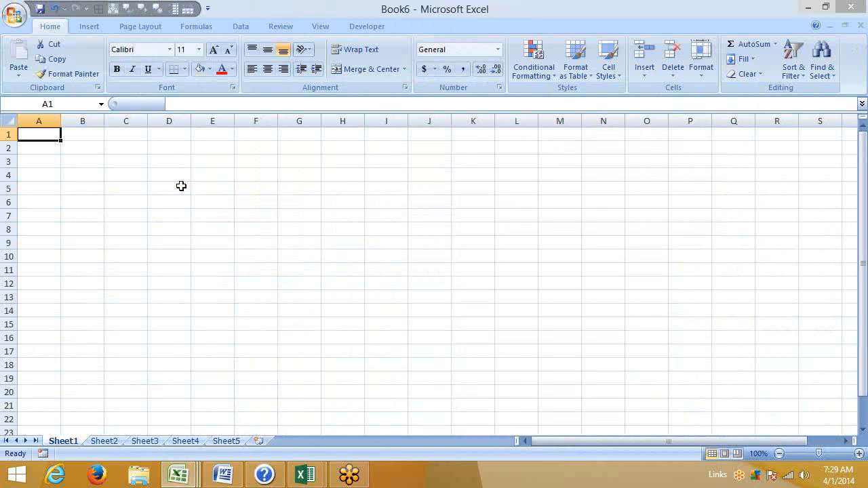
{"action": "type", "text": "NAme"}
{"action": "key", "text": "Return"}
{"action": "key", "text": "Up"}
{"action": "key", "text": "Right"}
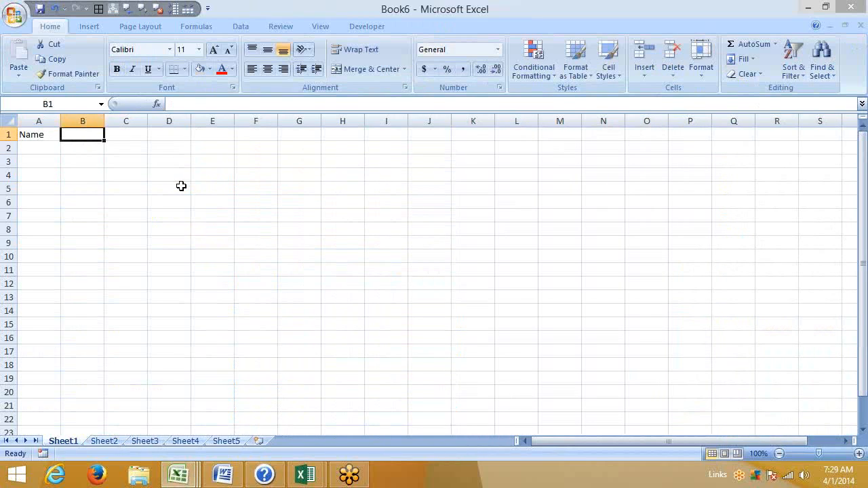
- Enter the header P-1 in B1 and fill the series across row 1 to P-8 in I1
{"action": "type", "text": "P"}
{"action": "key", "text": "Escape"}
{"action": "type", "text": "P"}
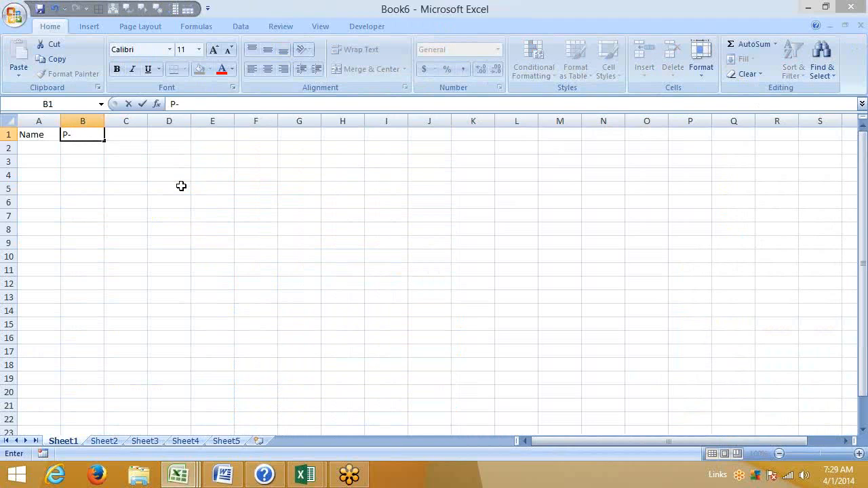
{"action": "type", "text": "-1"}
{"action": "key", "text": "Return"}
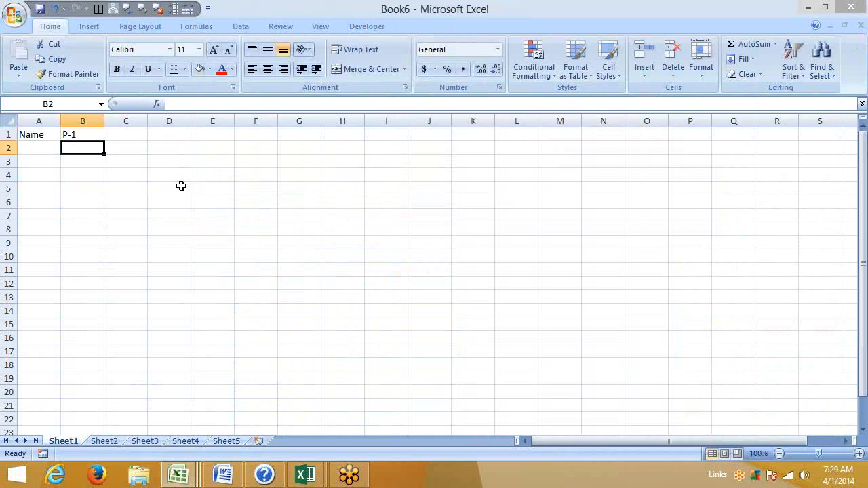
{"action": "left_click", "coordinate": [65, 131]}
{"action": "left_click_drag", "start_coordinate": [105, 141], "coordinate": [415, 145]}
- Enter a first name in A2 and fill the name list down column A to row 212
{"action": "left_click", "coordinate": [49, 147]}
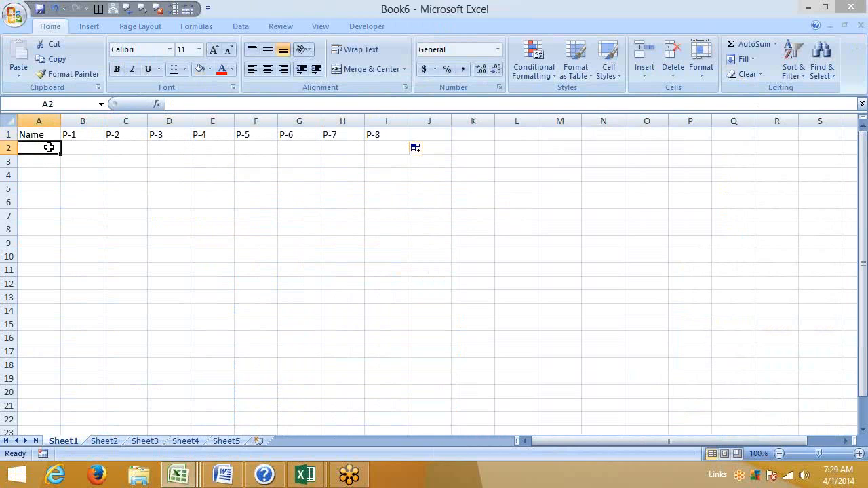
{"action": "type", "text": "Pun"}
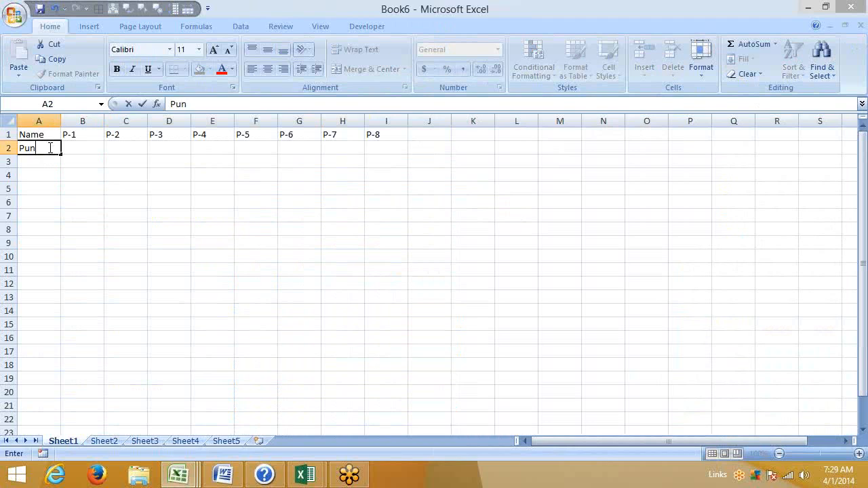
{"action": "type", "text": "eet"}
{"action": "key", "text": "Return"}
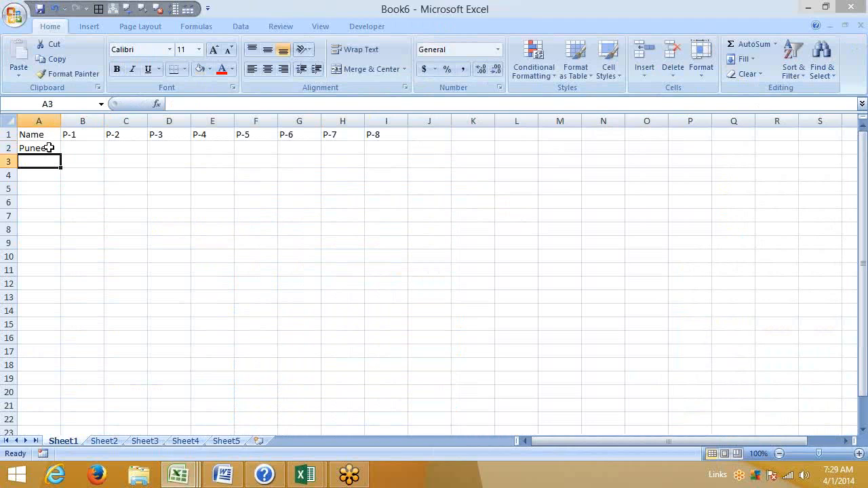
{"action": "left_click", "coordinate": [49, 148]}
{"action": "left_click_drag", "start_coordinate": [61, 154], "coordinate": [57, 401]}
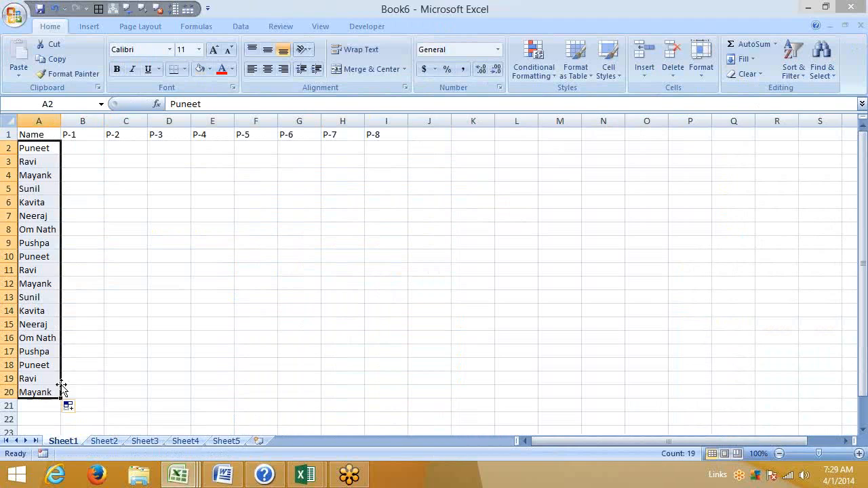
{"action": "left_click", "coordinate": [46, 392]}
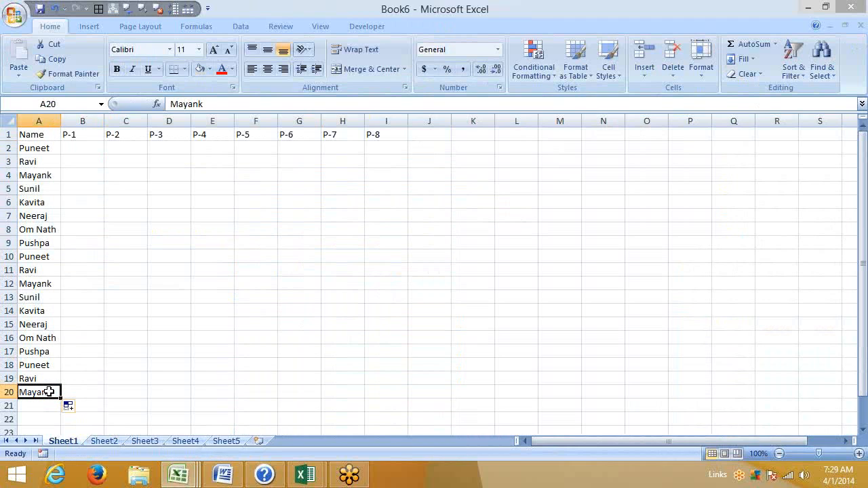
{"action": "scroll", "coordinate": [58, 377], "scroll_direction": "down", "scroll_amount": 5}
{"action": "left_click_drag", "start_coordinate": [60, 196], "coordinate": [65, 438]}
- Enter a RANDBETWEEN formula in B2 that generates random numbers from 10 to 90
{"action": "key", "text": "ctrl+Home"}
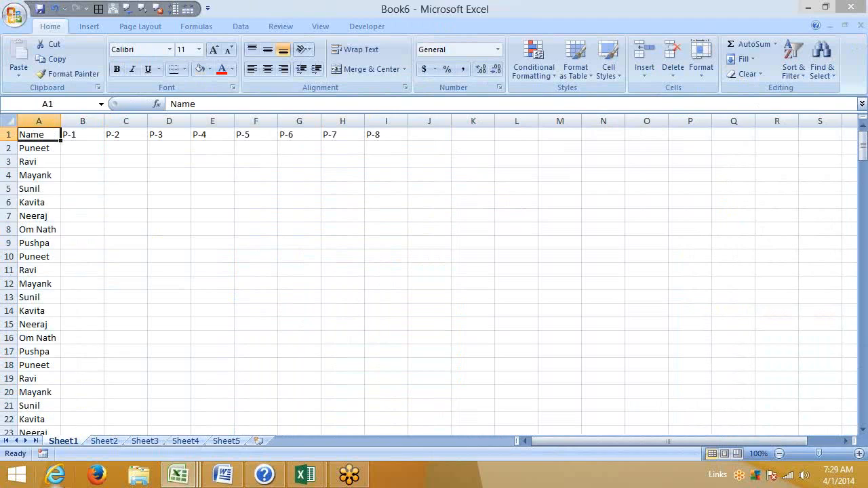
{"action": "key", "text": "Right"}
{"action": "key", "text": "Down"}
{"action": "type", "text": "=ra"}
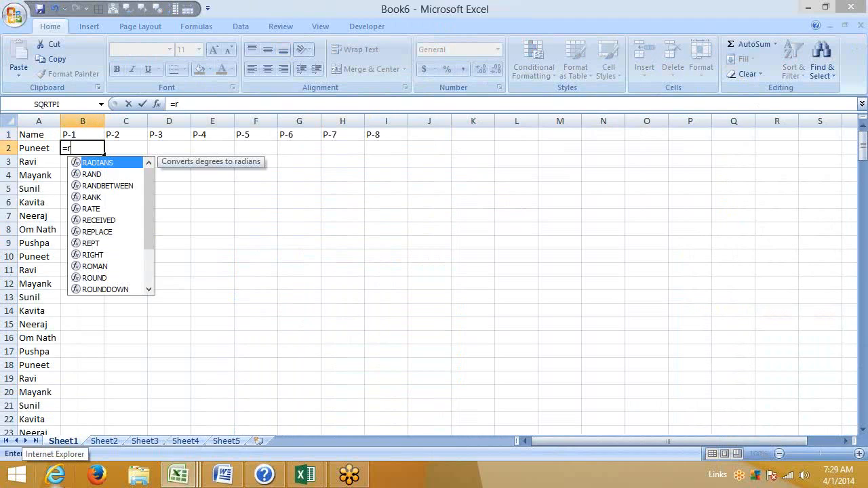
{"action": "key", "text": "Down"}
{"action": "key", "text": "Down"}
{"action": "key", "text": "Tab"}
{"action": "type", "text": "10"}
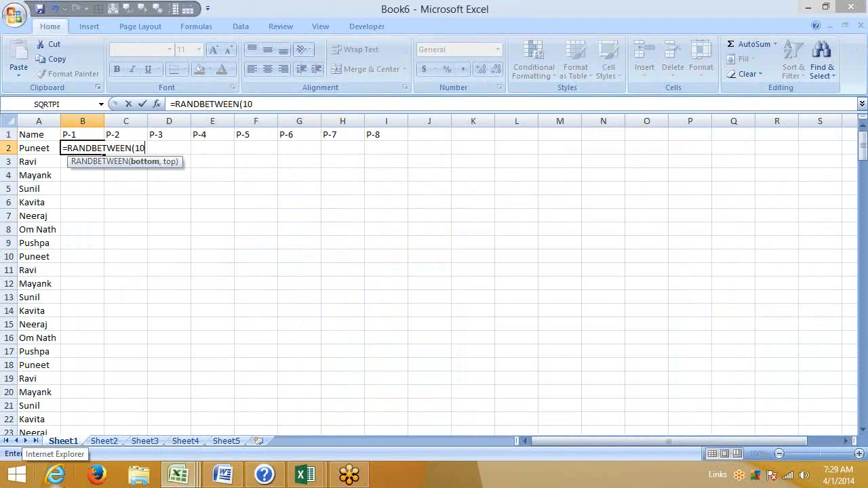
{"action": "type", "text": ",90"}
{"action": "key", "text": "Return"}
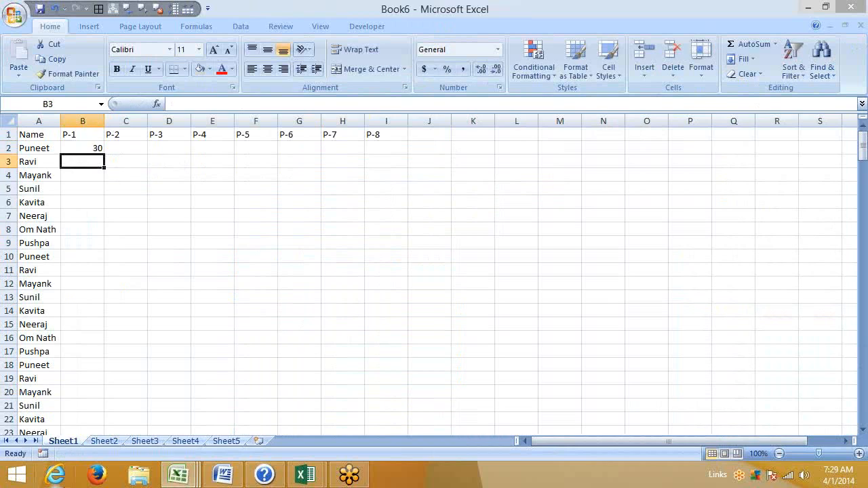
- Fill the B2 random-number formula across row 2 to the P-8 column in I2
{"action": "key", "text": "Up"}
{"action": "key", "text": "Up"}
{"action": "key", "text": "ctrl+Right"}
{"action": "key", "text": "Down"}
{"action": "key", "text": "ctrl+shift+Left"}
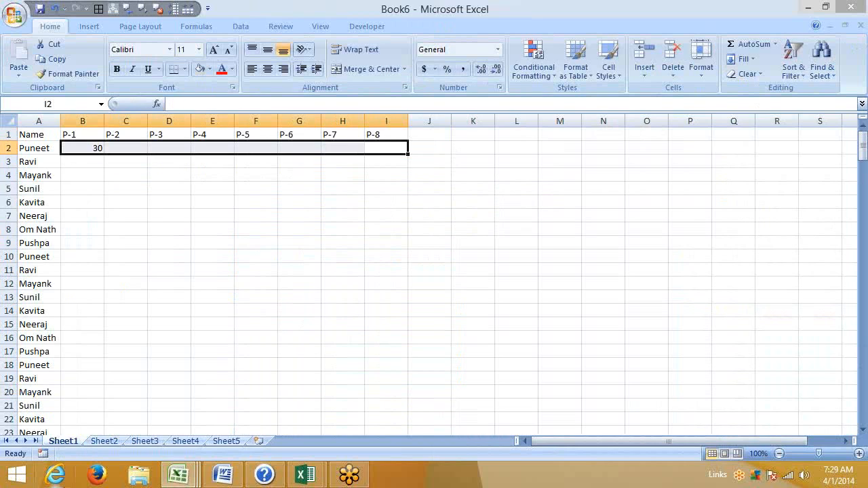
{"action": "key", "text": "ctrl+r"}
- Copy the row 2 formulas into columns B to I for every name down to row 212
{"action": "key", "text": "ctrl+c"}
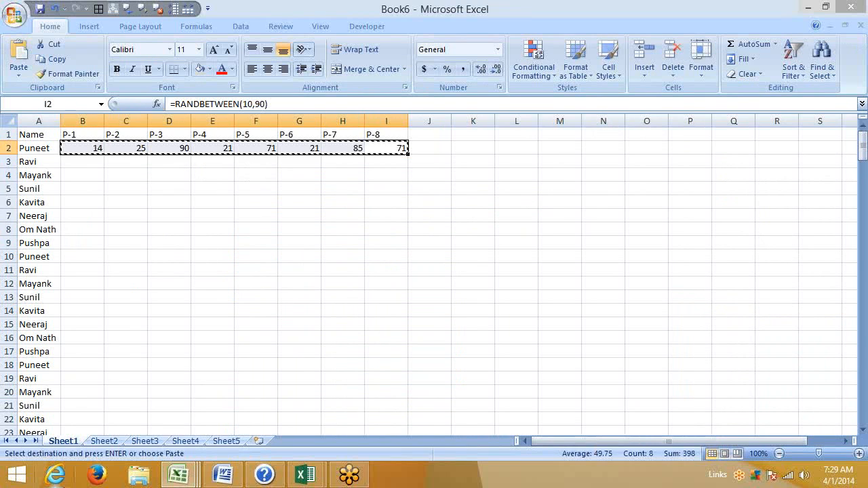
{"action": "key", "text": "Left"}
{"action": "key", "text": "Home"}
{"action": "key", "text": "ctrl+Down"}
{"action": "key", "text": "Right"}
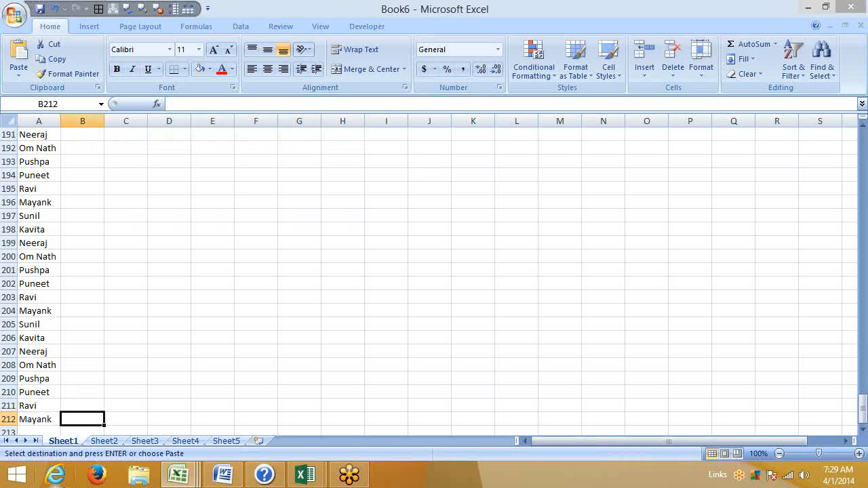
{"action": "key", "text": "ctrl+shift+Up"}
{"action": "key", "text": "shift+Right"}
{"action": "key", "text": "shift+Right"}
{"action": "key", "text": "shift+Right"}
{"action": "key", "text": "shift+Right"}
{"action": "key", "text": "shift+Right"}
{"action": "key", "text": "shift+Right"}
{"action": "key", "text": "shift+Right"}
{"action": "key", "text": "ctrl+v"}
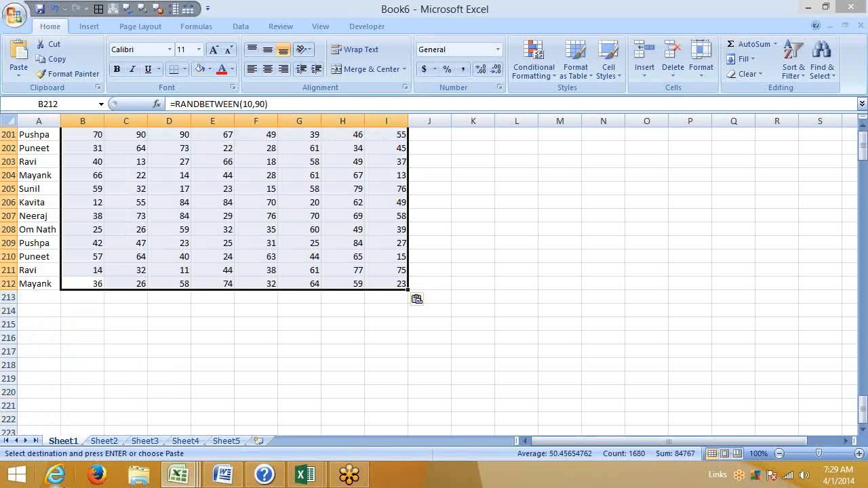
- Convert the random-number formulas in B2:I212 to fixed values by copying and pasting them as values
{"action": "key", "text": "ctrl+Up"}
{"action": "key", "text": "Escape"}
{"action": "key", "text": "Down"}
{"action": "key", "text": "ctrl+shift+Right"}
{"action": "key", "text": "ctrl+shift+Down"}
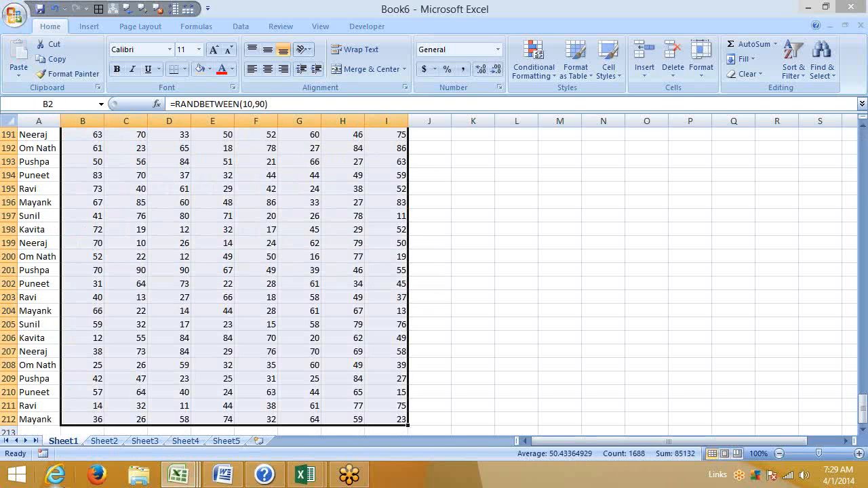
{"action": "key", "text": "ctrl+c"}
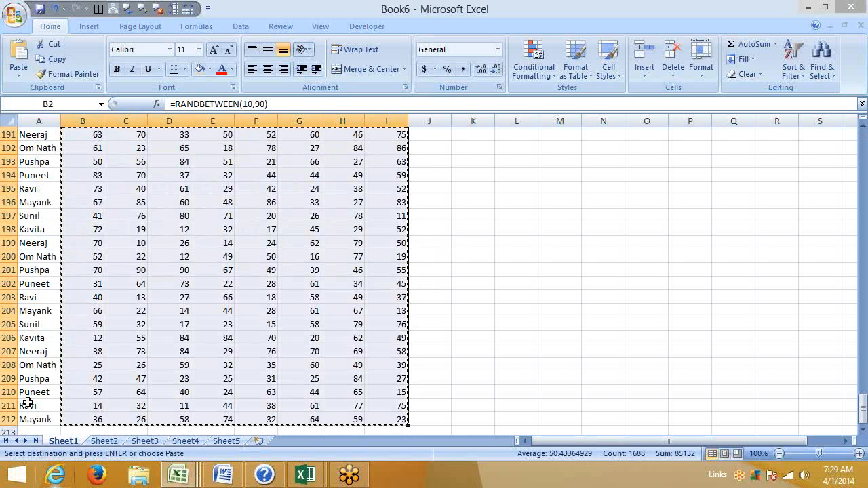
{"action": "left_click", "coordinate": [18, 74]}
{"action": "left_click", "coordinate": [49, 120]}
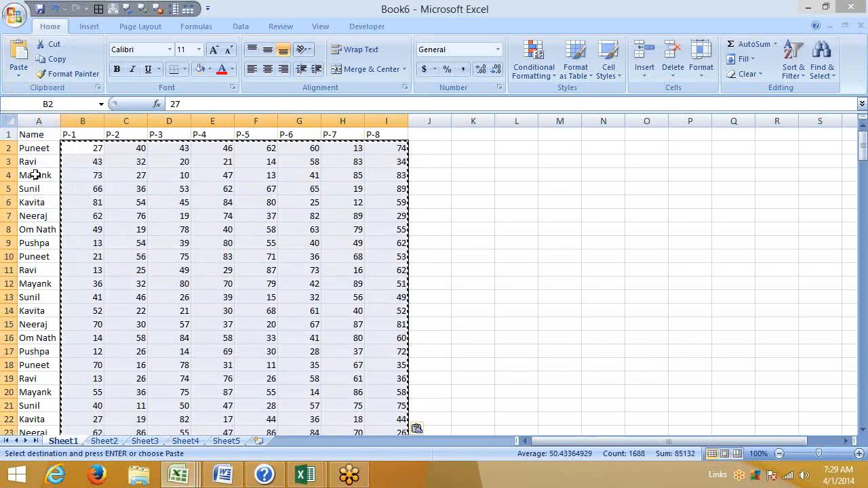
{"action": "key", "text": "Escape"}
{"action": "left_click", "coordinate": [84, 162]}
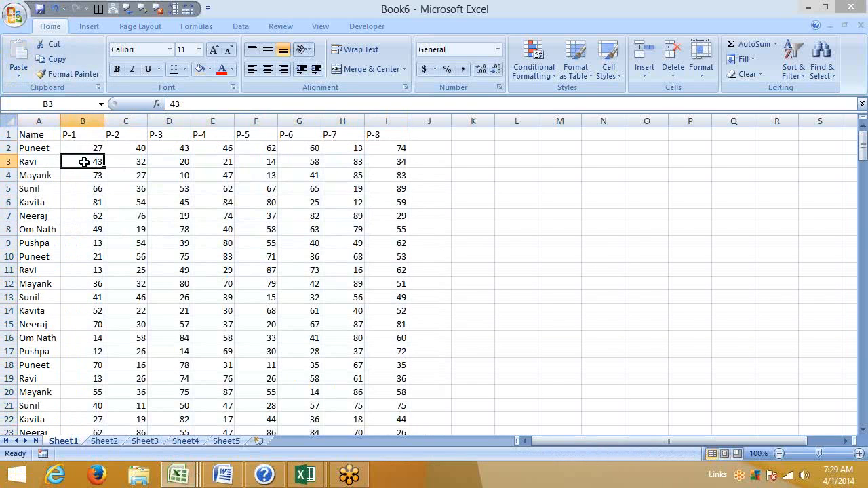
- Create a pivot table on a new worksheet from the Sheet1 data range A1:I212
{"action": "key", "text": "Up"}
{"action": "key", "text": "Up"}
{"action": "key", "text": "Left"}
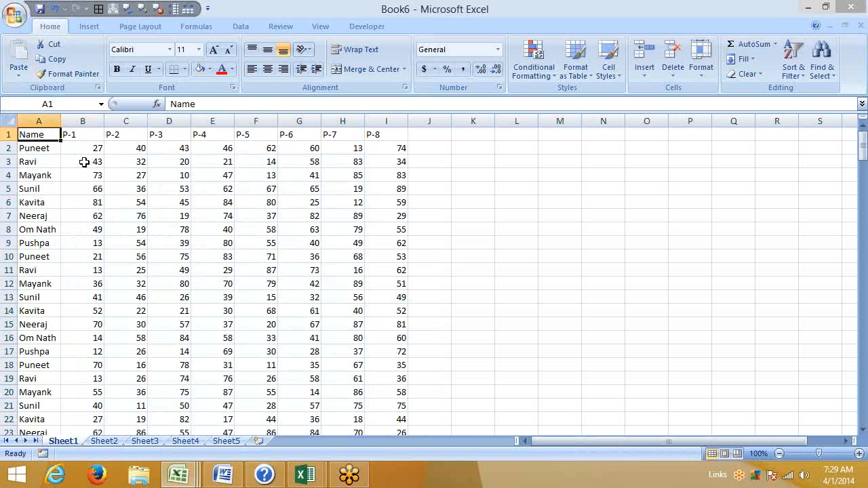
{"action": "key", "text": "ctrl+shift+Right"}
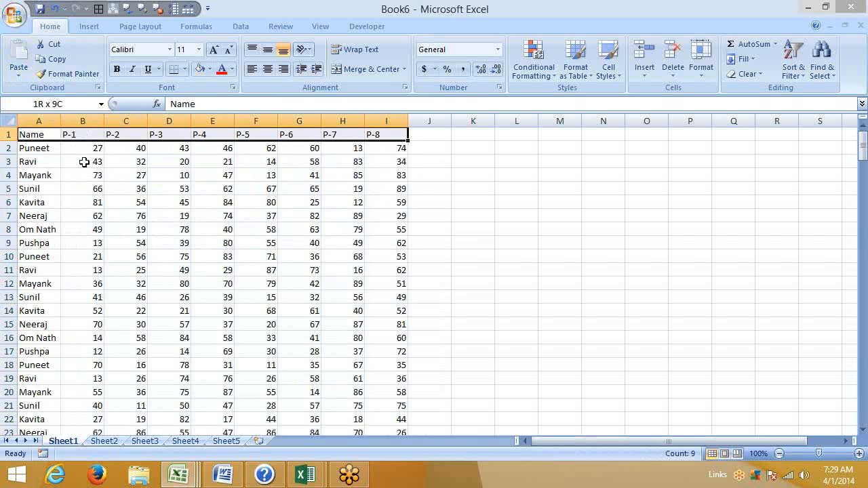
{"action": "key", "text": "ctrl+shift+Down"}
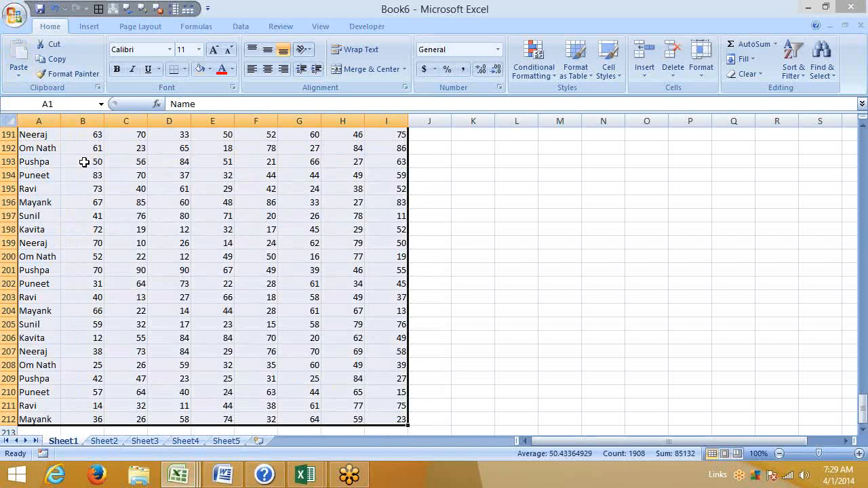
{"action": "left_click", "coordinate": [89, 27]}
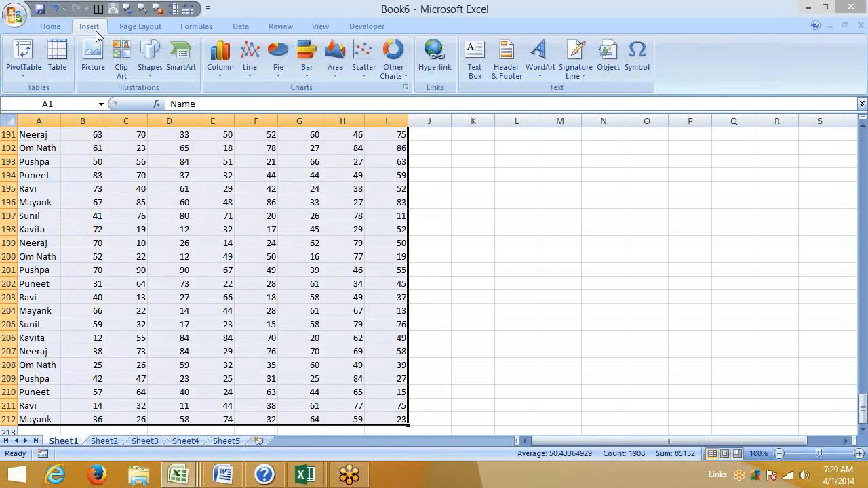
{"action": "left_click", "coordinate": [36, 76]}
{"action": "left_click", "coordinate": [44, 89]}
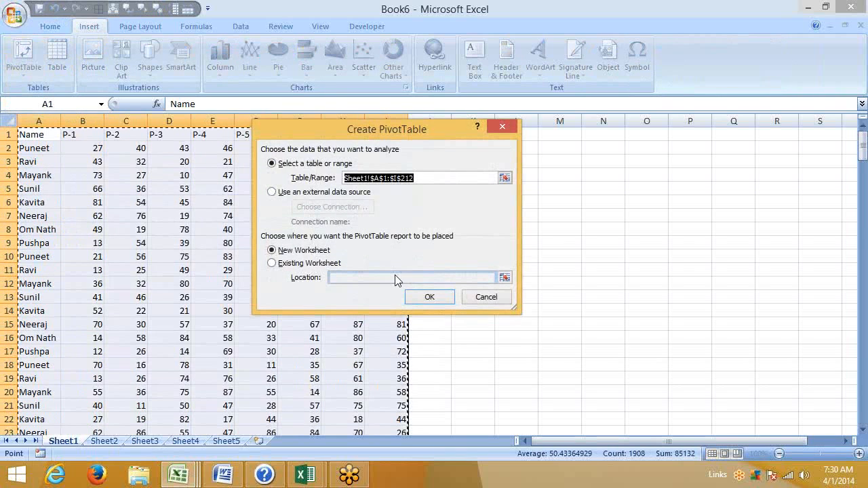
{"action": "left_click", "coordinate": [429, 297]}
- Review the Name column and the P-1 to P-8 columns of the source data on Sheet1
{"action": "left_click", "coordinate": [105, 441]}
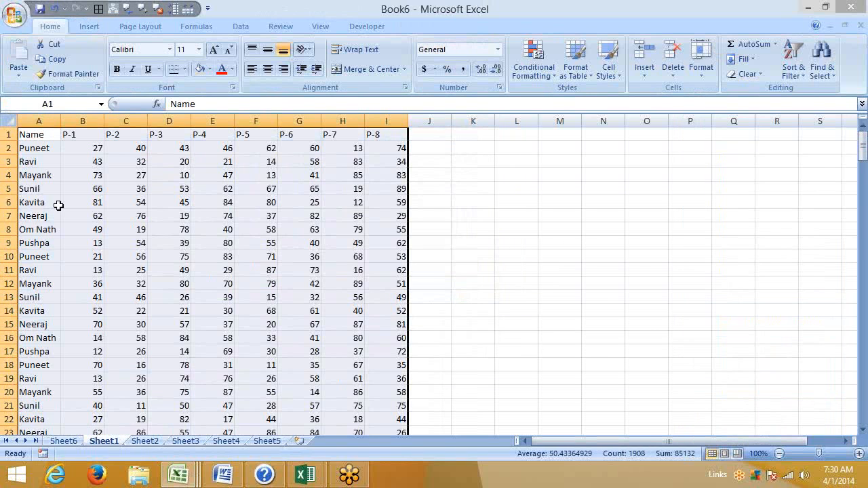
{"action": "left_click", "coordinate": [38, 133]}
{"action": "left_click_drag", "start_coordinate": [83, 120], "coordinate": [371, 125]}
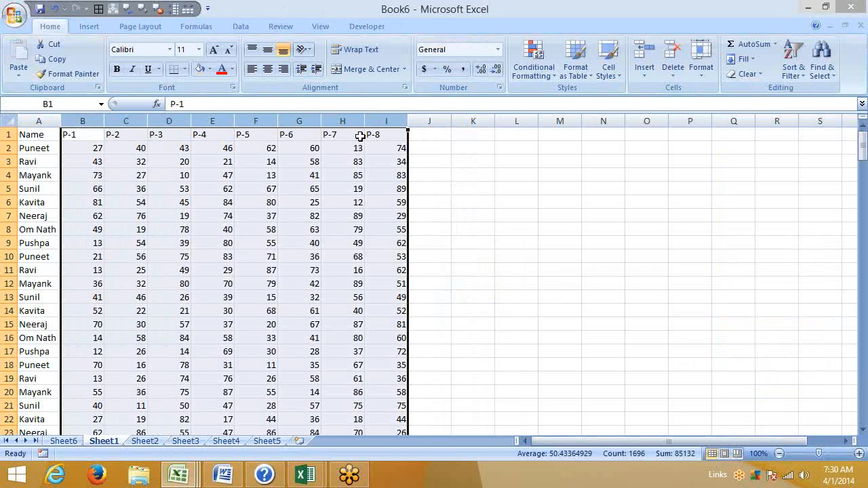
- Lay out the pivot table on Sheet6 with Name as row labels and P-1 through P-8 as summed values
{"action": "left_click", "coordinate": [63, 441]}
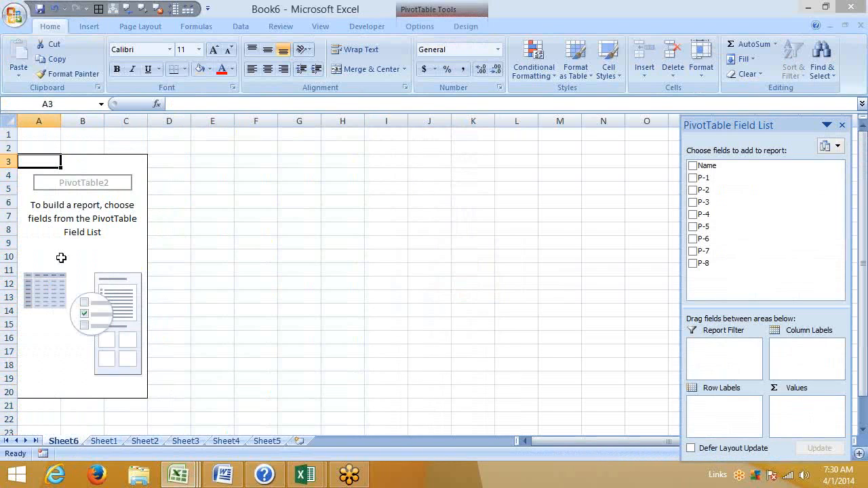
{"action": "left_click_drag", "start_coordinate": [705, 166], "coordinate": [725, 403]}
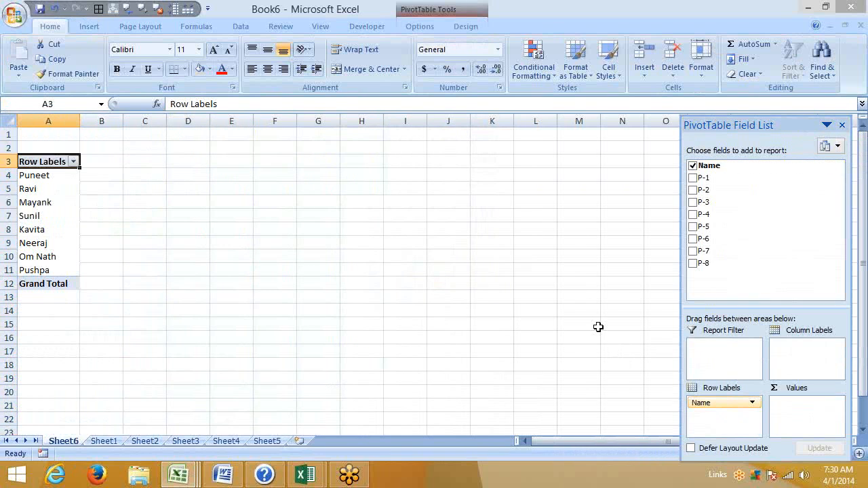
{"action": "left_click", "coordinate": [694, 177]}
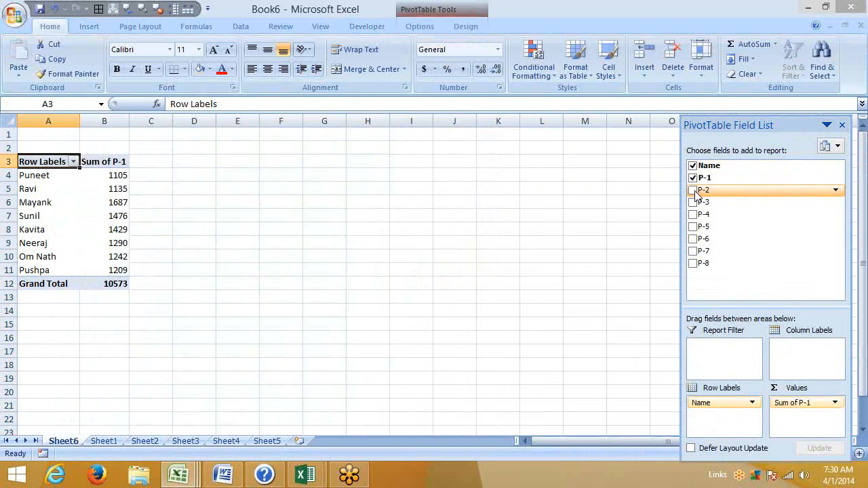
{"action": "left_click", "coordinate": [693, 190]}
{"action": "left_click", "coordinate": [693, 202]}
{"action": "left_click", "coordinate": [693, 214]}
{"action": "left_click", "coordinate": [693, 227]}
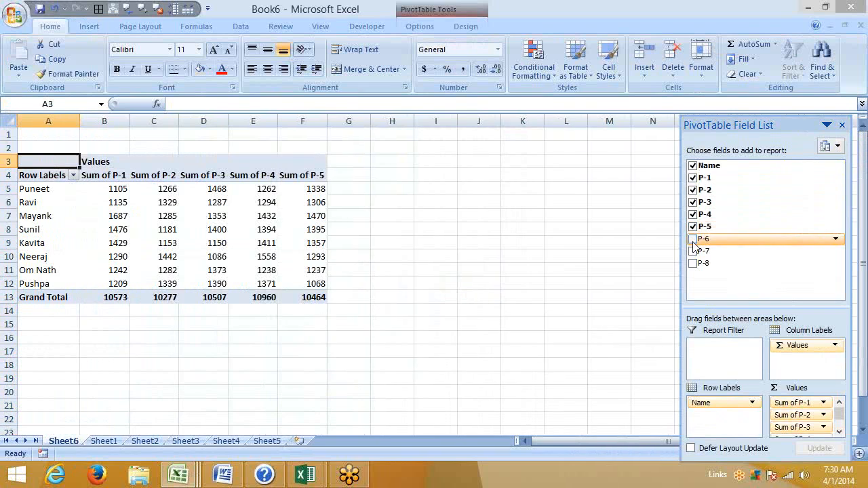
{"action": "left_click", "coordinate": [693, 239]}
{"action": "left_click", "coordinate": [694, 251]}
{"action": "left_click", "coordinate": [693, 263]}
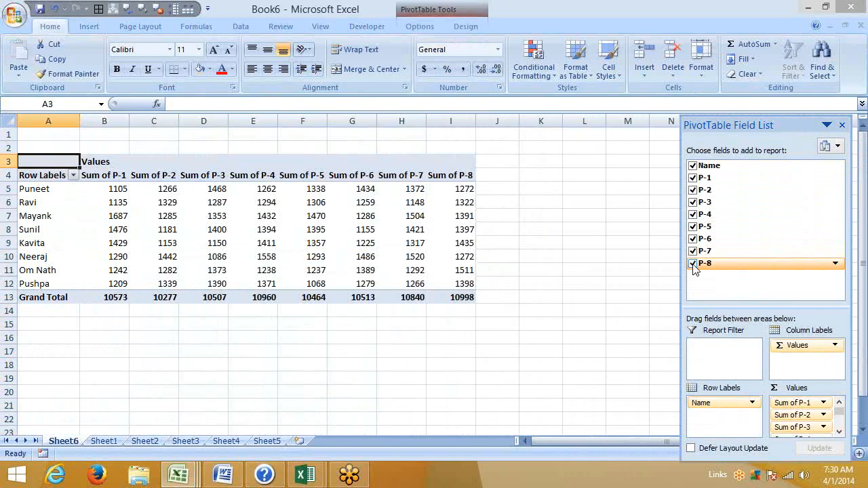
- Remove the value fields P-8 back through P-1 from the pivot table, keeping only Name
{"action": "left_click", "coordinate": [694, 263]}
{"action": "left_click", "coordinate": [693, 251]}
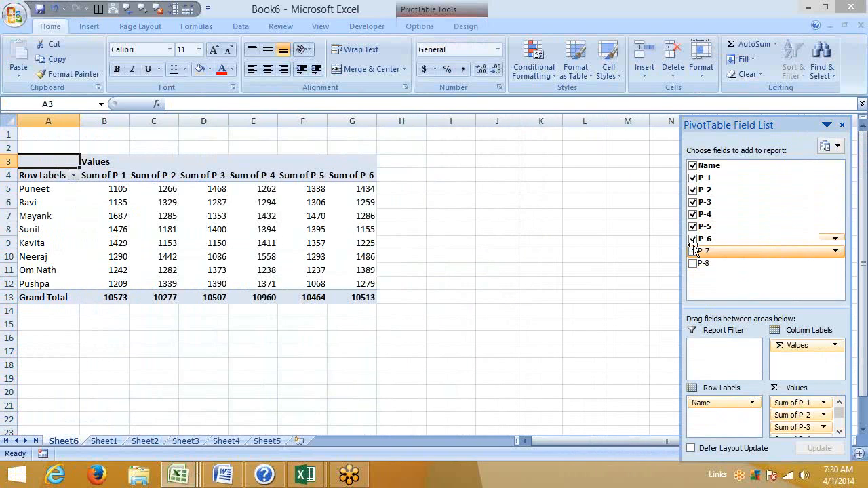
{"action": "left_click", "coordinate": [693, 239]}
{"action": "left_click", "coordinate": [693, 227]}
{"action": "left_click", "coordinate": [693, 214]}
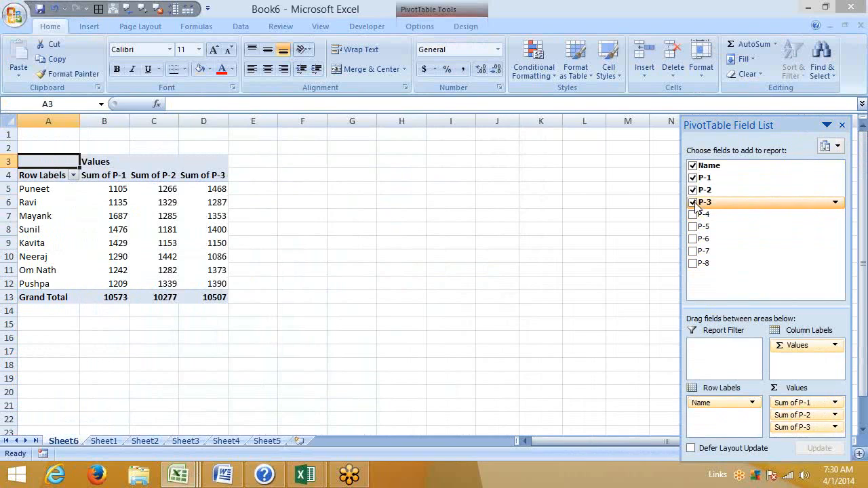
{"action": "left_click", "coordinate": [694, 202]}
{"action": "left_click", "coordinate": [694, 190]}
{"action": "left_click", "coordinate": [693, 178]}
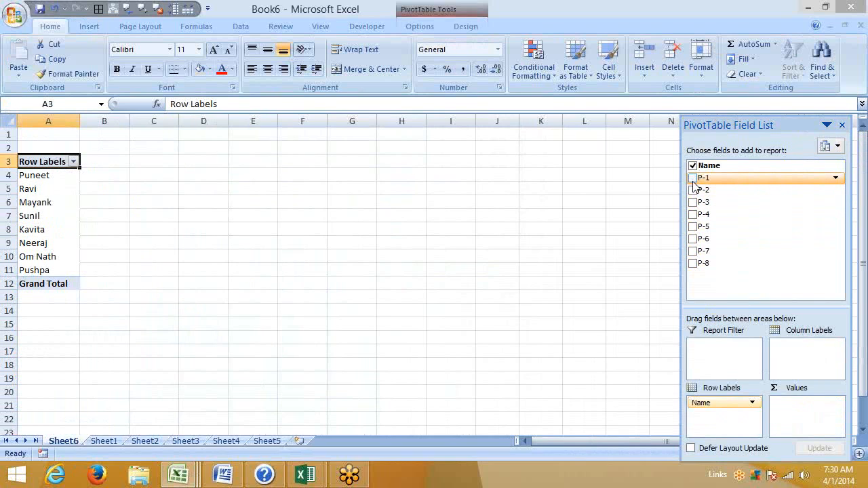
- Add the fields P-1 through P-8 back to the pivot table as values
{"action": "left_click", "coordinate": [694, 178]}
{"action": "left_click", "coordinate": [693, 190]}
{"action": "left_click", "coordinate": [693, 202]}
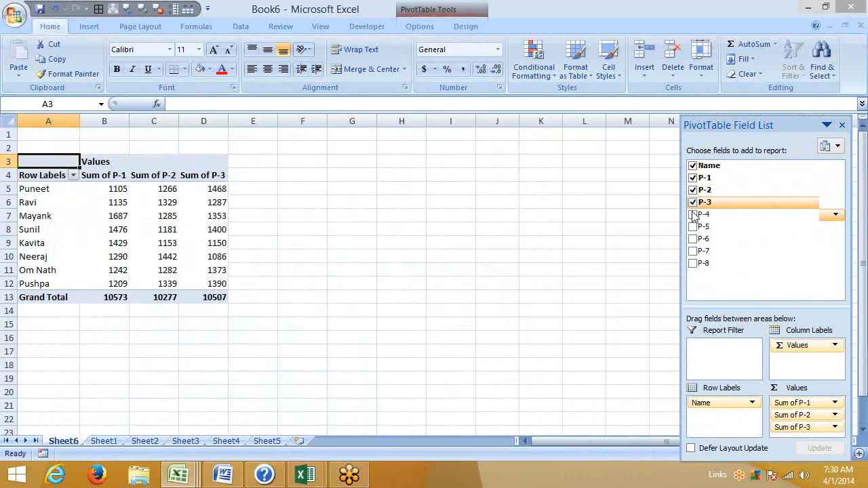
{"action": "left_click", "coordinate": [694, 215]}
{"action": "left_click", "coordinate": [693, 226]}
{"action": "left_click", "coordinate": [694, 238]}
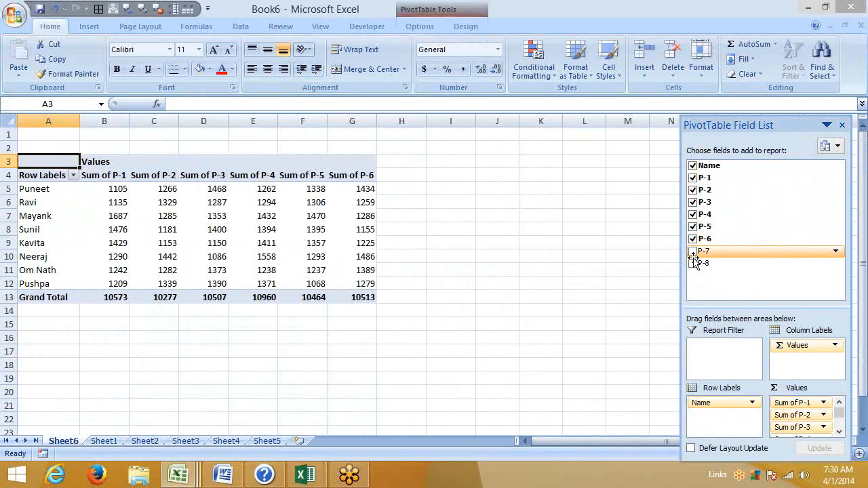
{"action": "left_click", "coordinate": [693, 251]}
{"action": "left_click", "coordinate": [694, 263]}
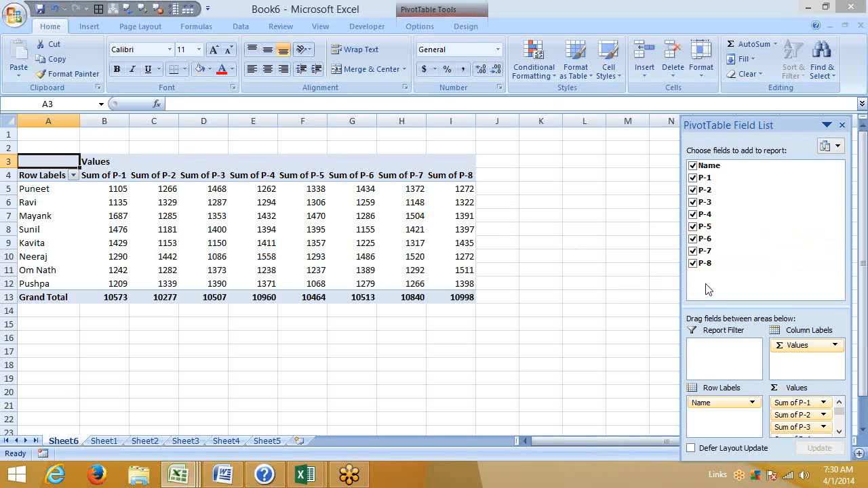
- Clear all the value fields P-1 through P-8 from the pivot table so only Name stays as row labels
{"action": "left_click", "coordinate": [693, 263]}
{"action": "left_click", "coordinate": [694, 239]}
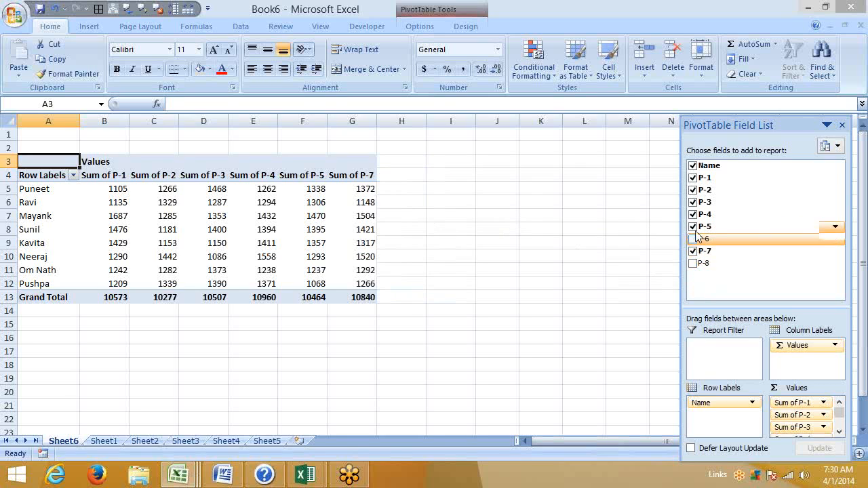
{"action": "left_click", "coordinate": [694, 251]}
{"action": "left_click", "coordinate": [693, 227]}
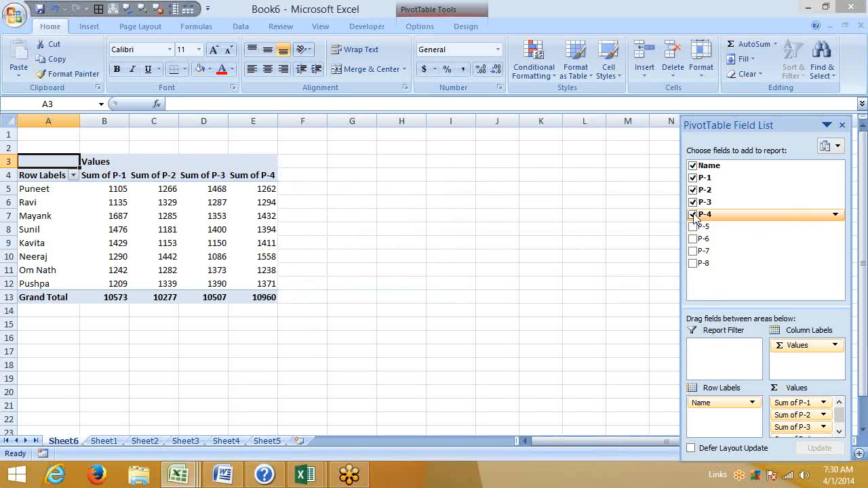
{"action": "left_click", "coordinate": [693, 215]}
{"action": "left_click", "coordinate": [693, 203]}
{"action": "left_click", "coordinate": [693, 190]}
{"action": "left_click", "coordinate": [693, 178]}
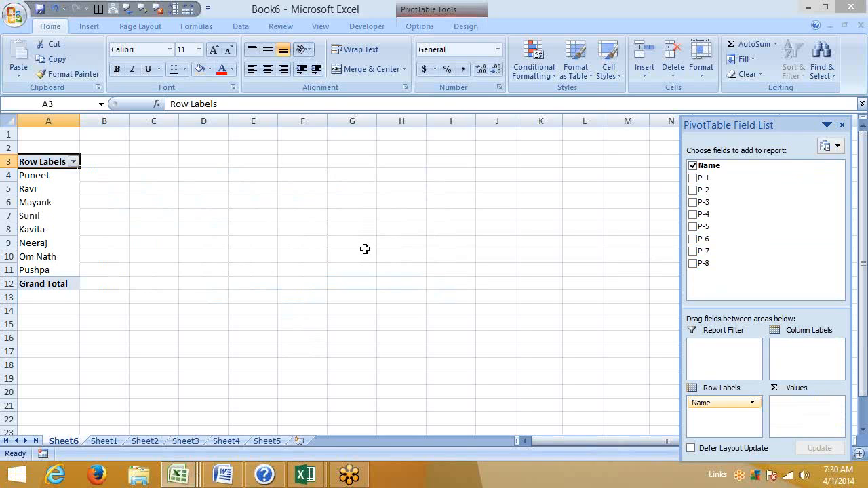
- Start a new calculated field for the pivot table and name it Total
{"action": "left_click", "coordinate": [403, 11]}
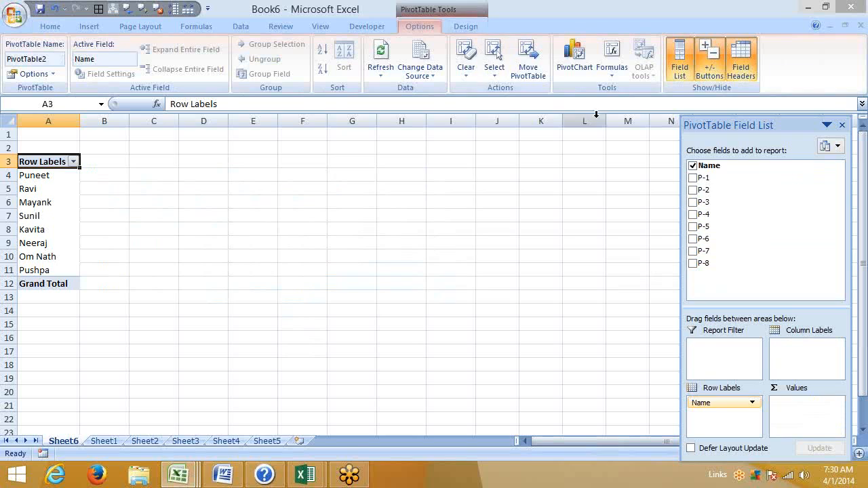
{"action": "left_click", "coordinate": [611, 67]}
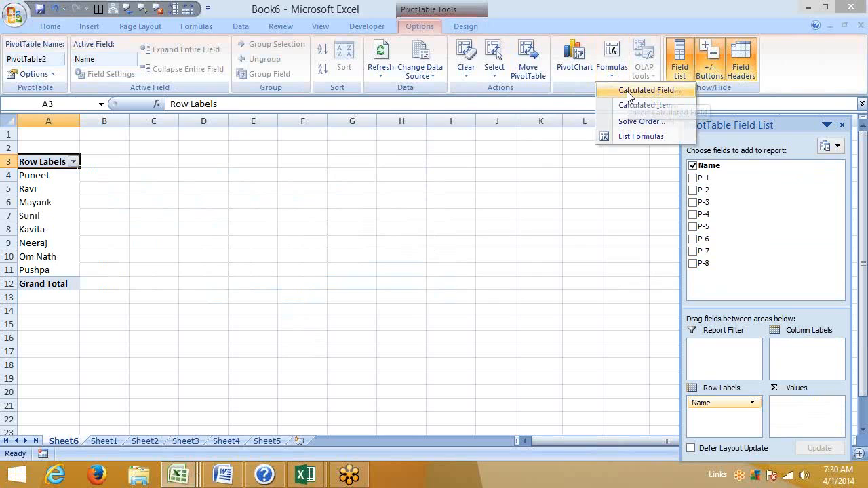
{"action": "left_click", "coordinate": [628, 92]}
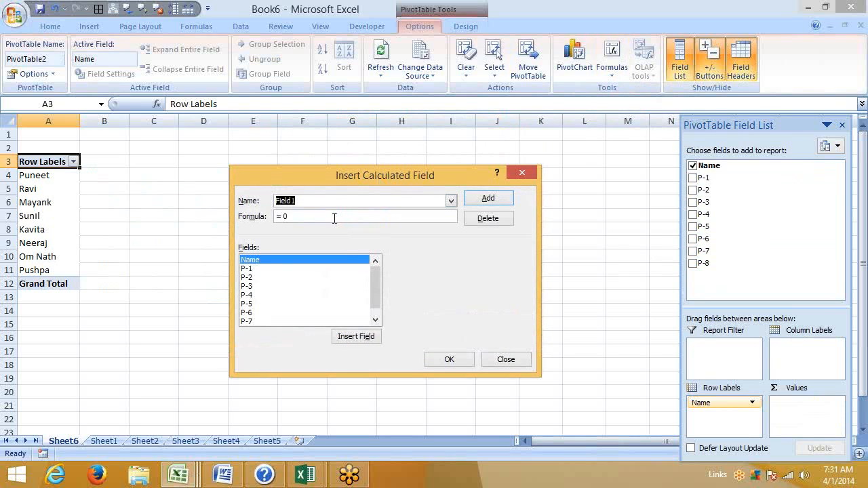
{"action": "type", "text": "Total"}
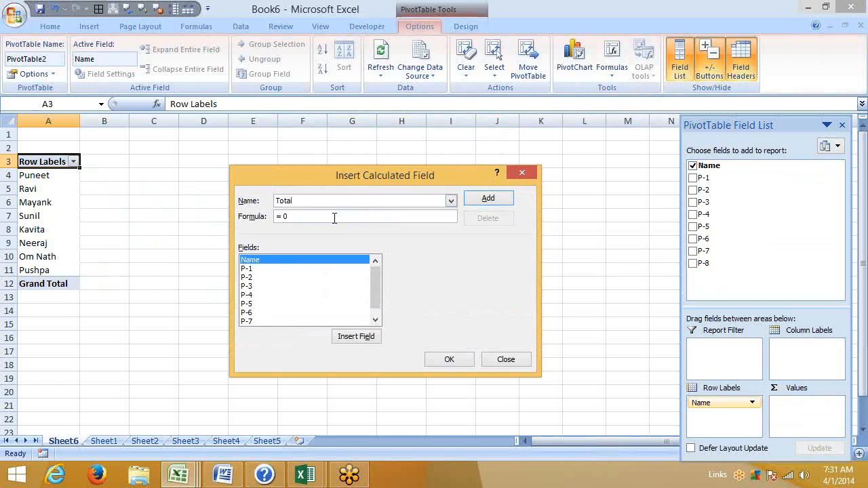
- Begin the Total field's formula by summing the fields P-1, P-2, P-3 and P-4
{"action": "left_click", "coordinate": [250, 269]}
{"action": "left_click", "coordinate": [354, 338]}
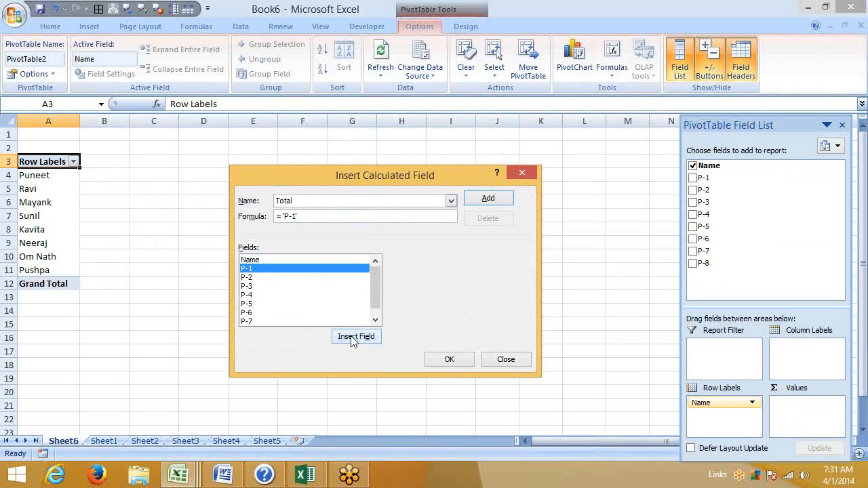
{"action": "left_click", "coordinate": [271, 277]}
{"action": "left_click", "coordinate": [357, 338]}
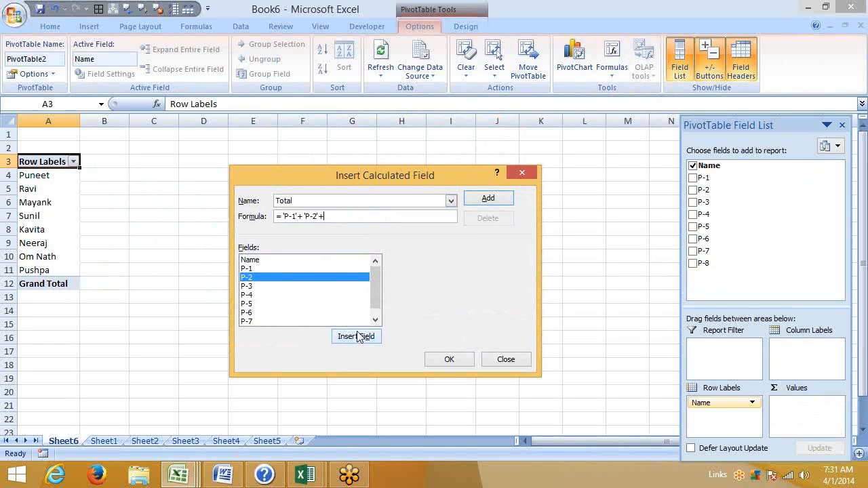
{"action": "left_click", "coordinate": [271, 290]}
{"action": "left_click", "coordinate": [355, 341]}
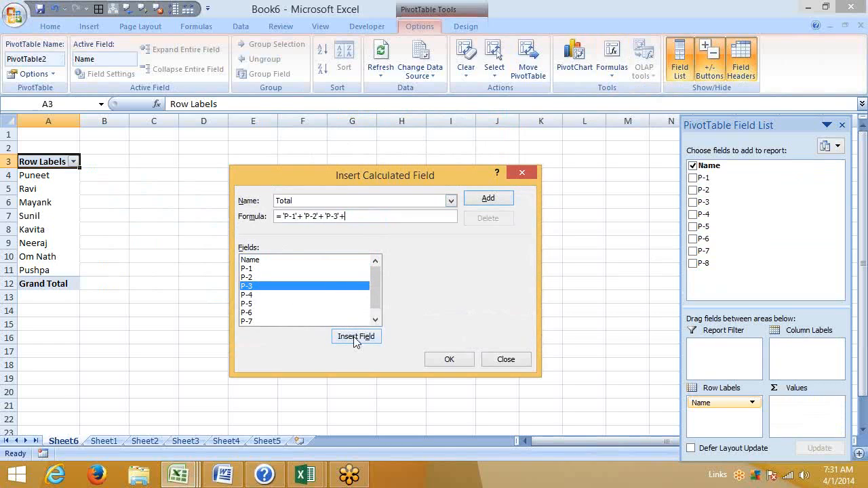
{"action": "type", "text": "+"}
{"action": "left_click", "coordinate": [262, 295]}
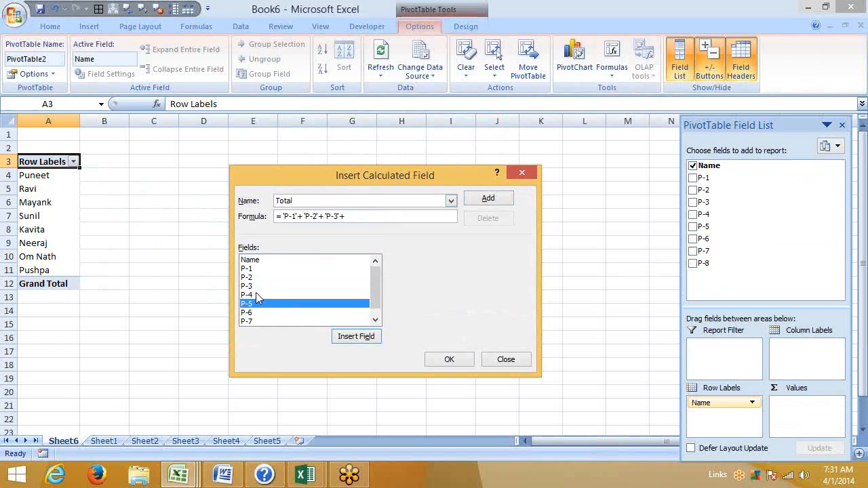
{"action": "left_click", "coordinate": [351, 339]}
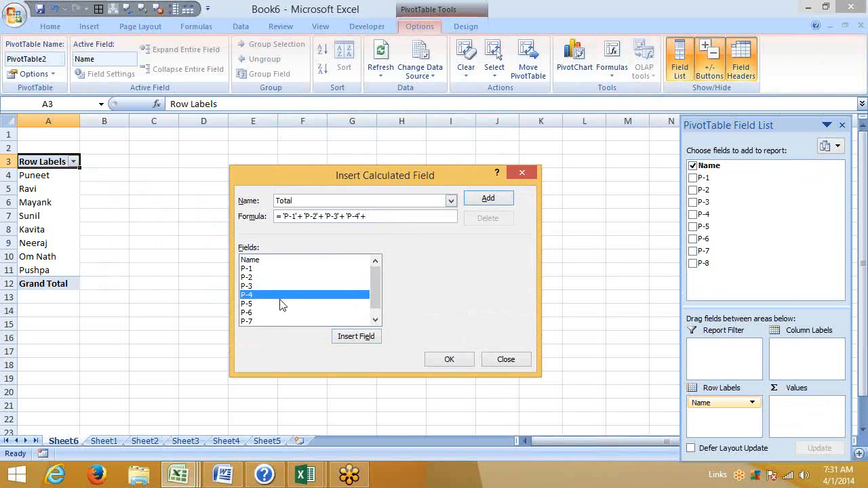
- Extend the Total formula with P-5, P-6, P-7 and P-8, and add the calculated field to the pivot table
{"action": "left_click", "coordinate": [256, 304]}
{"action": "left_click", "coordinate": [348, 338]}
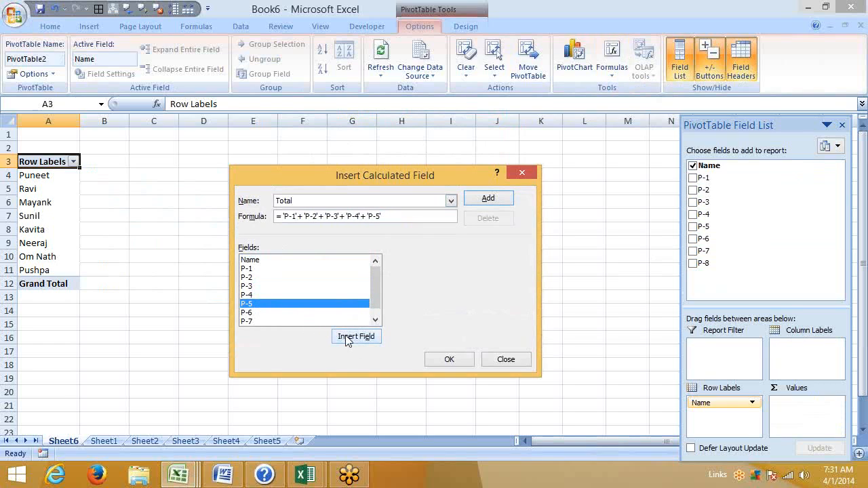
{"action": "type", "text": "+"}
{"action": "left_click", "coordinate": [261, 312]}
{"action": "left_click", "coordinate": [342, 338]}
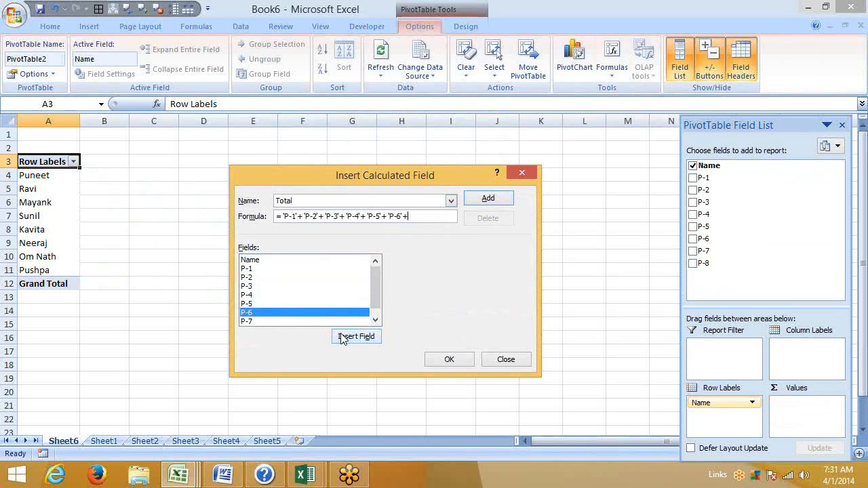
{"action": "left_click", "coordinate": [275, 322]}
{"action": "left_click", "coordinate": [347, 338]}
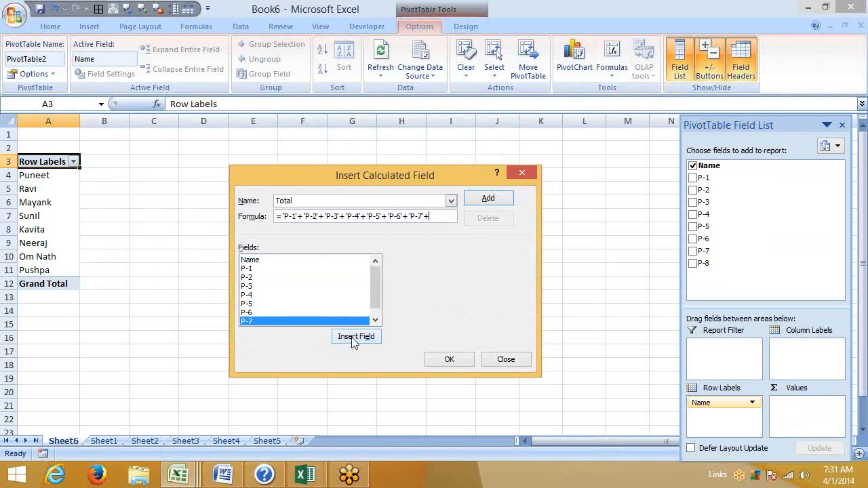
{"action": "left_click", "coordinate": [305, 322]}
{"action": "left_click", "coordinate": [351, 337]}
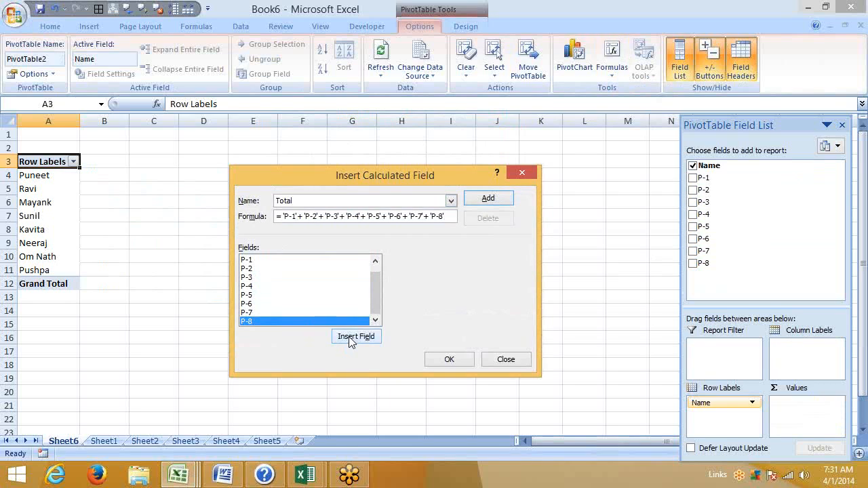
{"action": "left_click", "coordinate": [489, 198]}
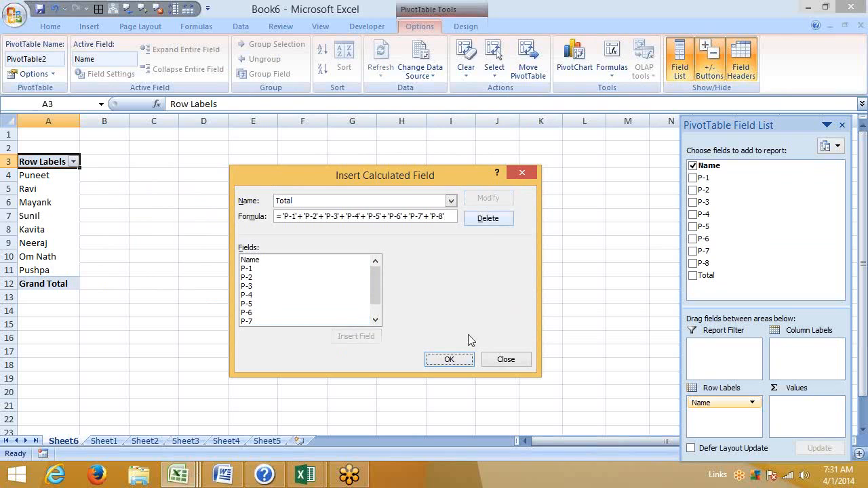
{"action": "left_click", "coordinate": [449, 358]}
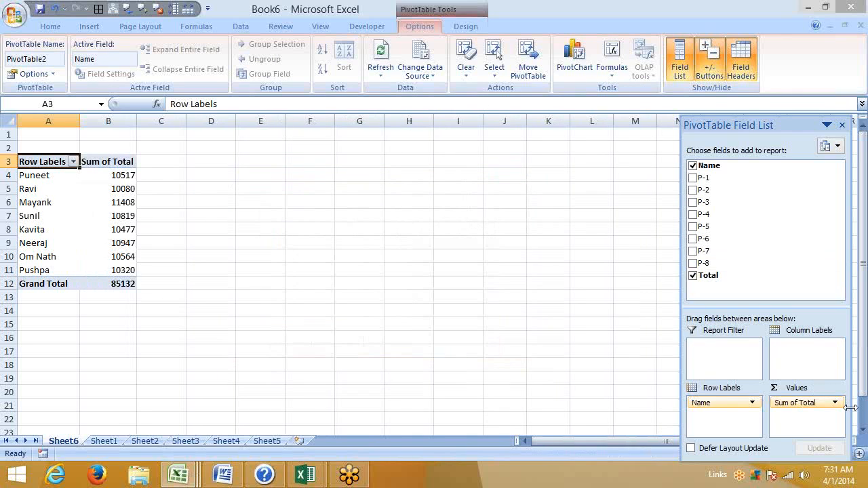
- Create a second calculated field named Av with the formula =Total/8 and add it to the pivot table
{"action": "left_click", "coordinate": [618, 75]}
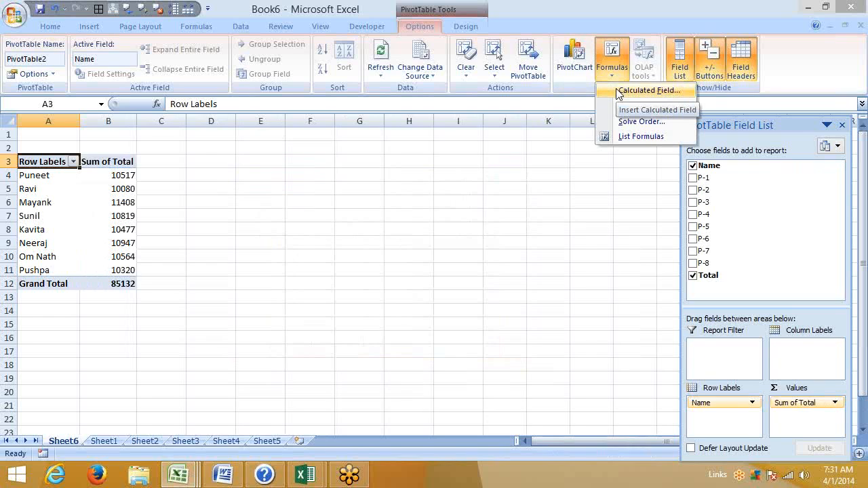
{"action": "left_click", "coordinate": [619, 91]}
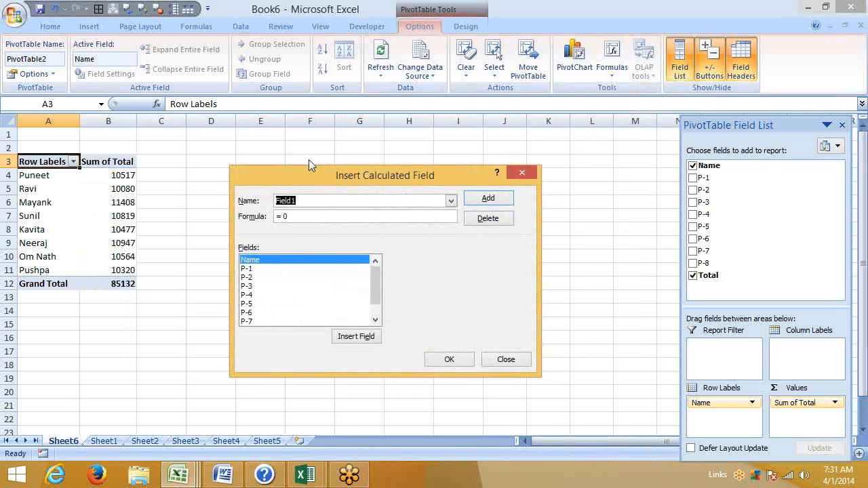
{"action": "type", "text": "Av"}
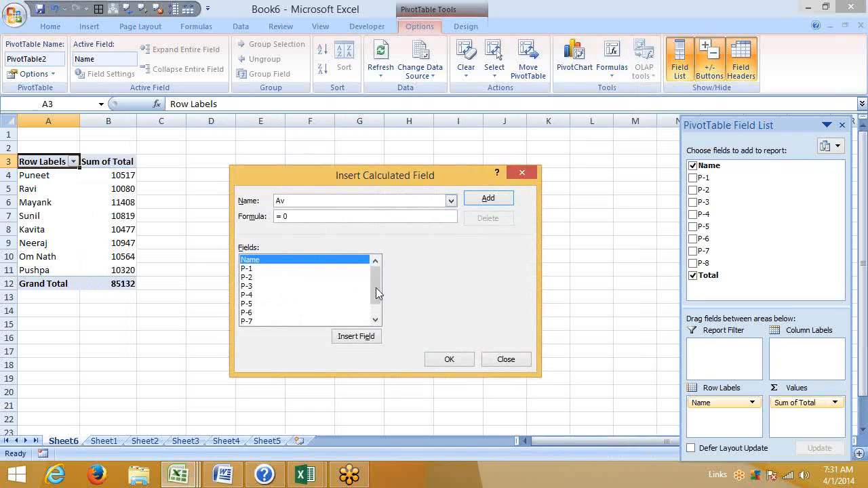
{"action": "scroll", "coordinate": [377, 285], "scroll_direction": "down", "scroll_amount": 1}
{"action": "left_click", "coordinate": [310, 321]}
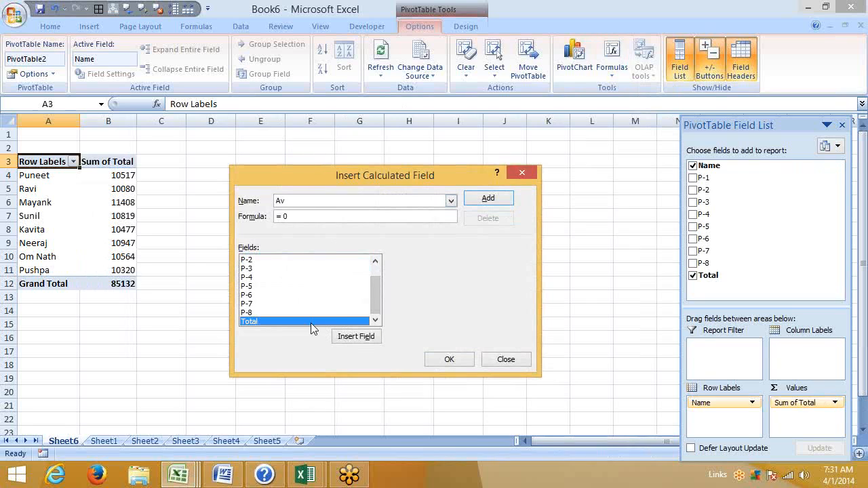
{"action": "left_click", "coordinate": [353, 336]}
{"action": "type", "text": "/8"}
{"action": "left_click", "coordinate": [489, 199]}
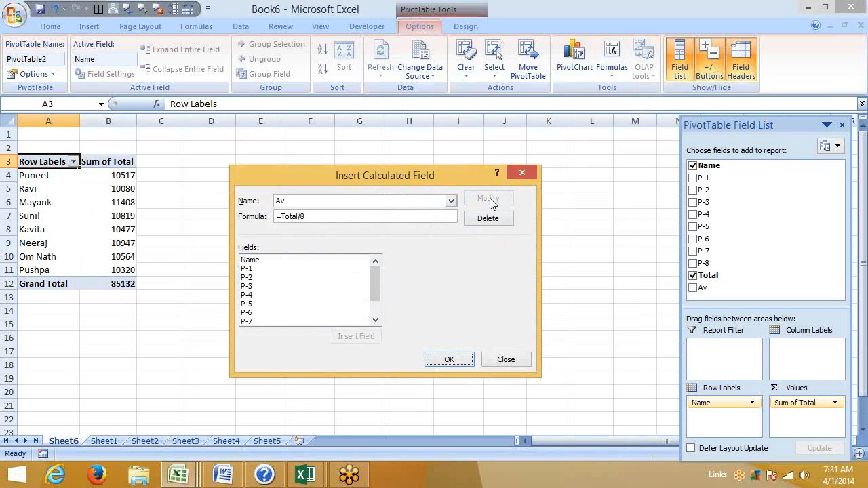
{"action": "left_click", "coordinate": [467, 365]}
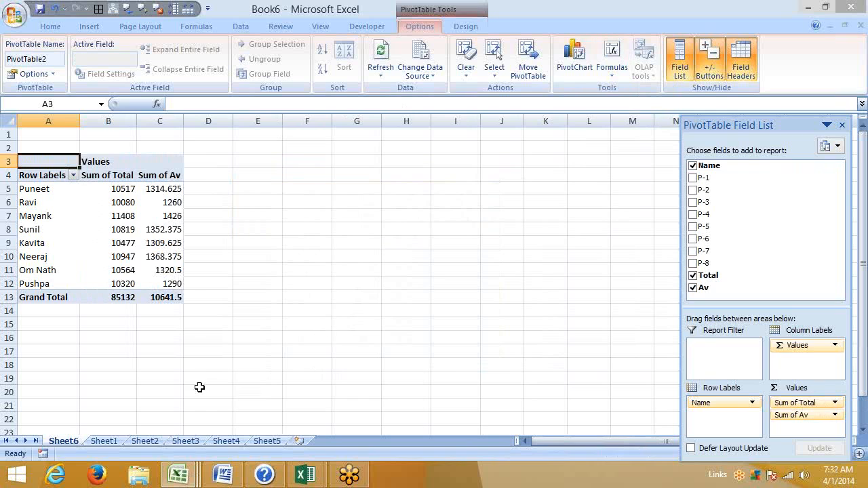
- Examine the Name and P-1 to P-8 source columns on Sheet1 alongside the pivot table on Sheet6
{"action": "left_click", "coordinate": [108, 442]}
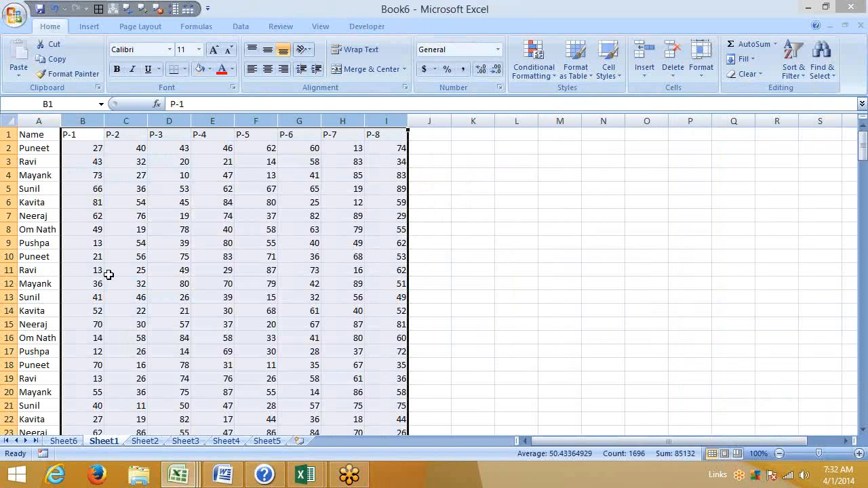
{"action": "left_click", "coordinate": [83, 121]}
{"action": "left_click", "coordinate": [126, 121]}
{"action": "left_click", "coordinate": [167, 121]}
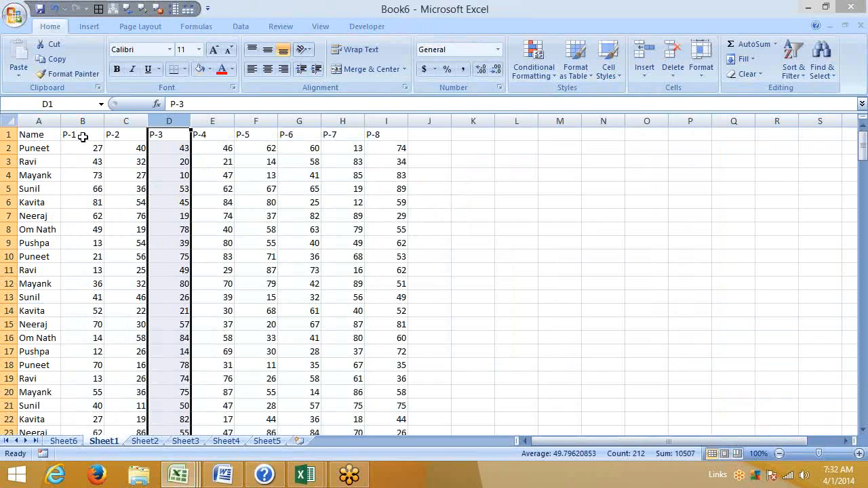
{"action": "left_click_drag", "start_coordinate": [83, 121], "coordinate": [391, 123]}
{"action": "left_click", "coordinate": [256, 164]}
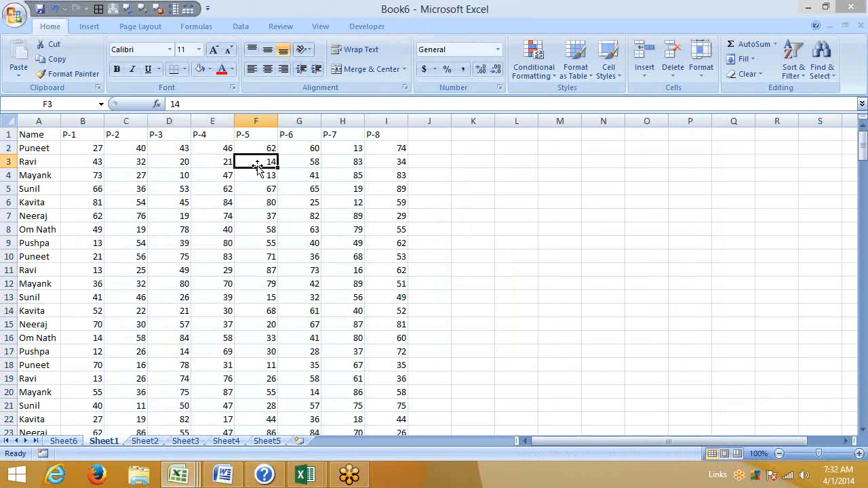
{"action": "left_click", "coordinate": [42, 135]}
{"action": "left_click_drag", "start_coordinate": [44, 175], "coordinate": [23, 399]}
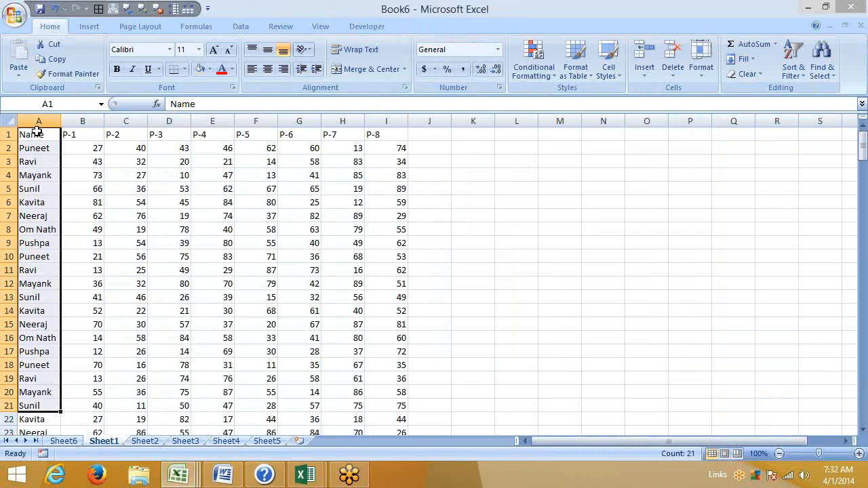
{"action": "left_click_drag", "start_coordinate": [33, 132], "coordinate": [419, 134]}
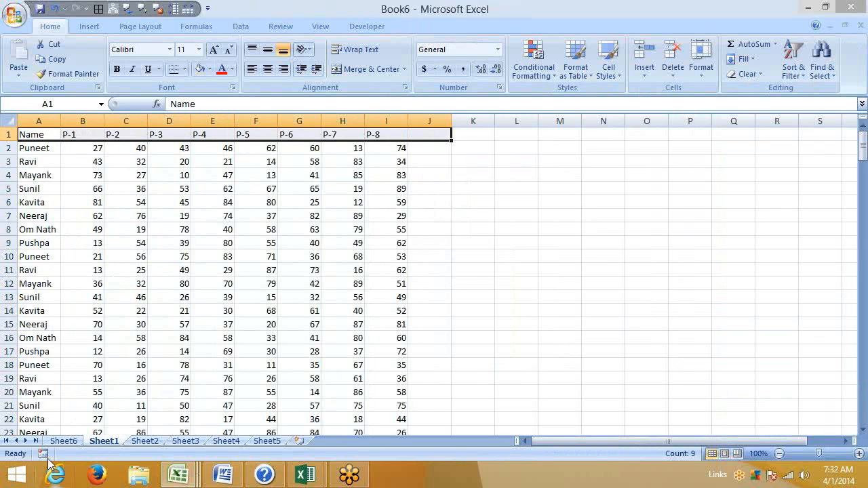
{"action": "left_click", "coordinate": [63, 441]}
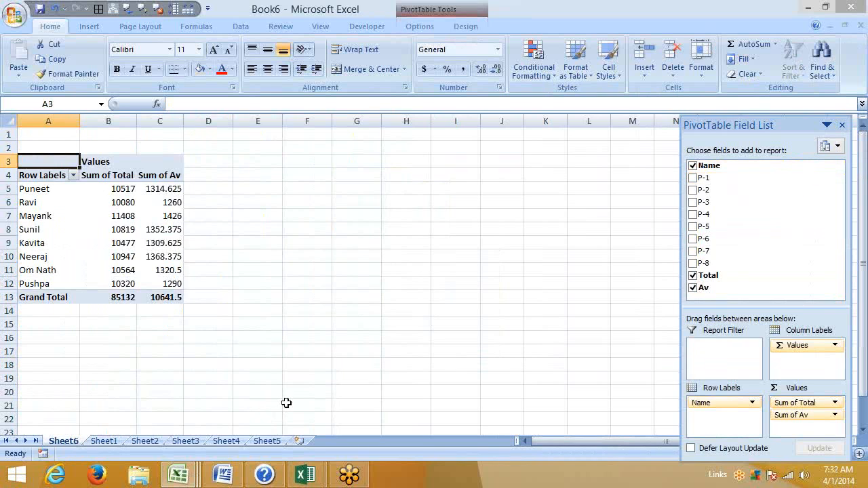
{"action": "left_click", "coordinate": [102, 442]}
{"action": "left_click", "coordinate": [94, 118]}
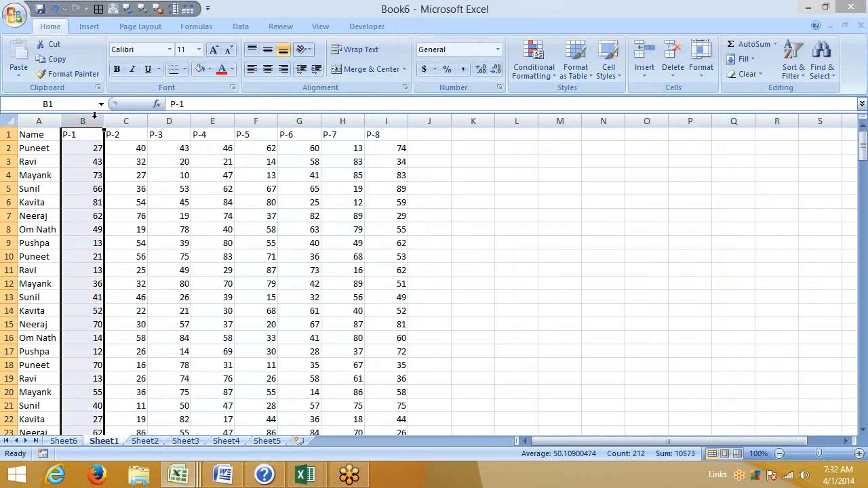
{"action": "left_click", "coordinate": [75, 442]}
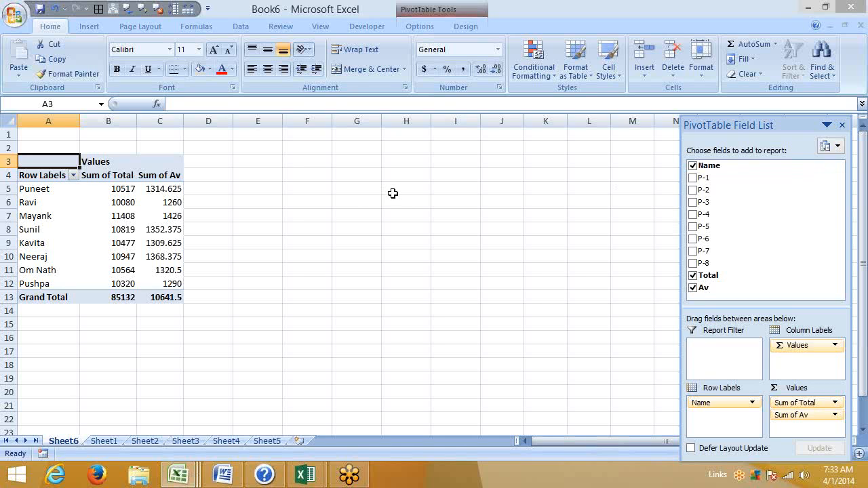
- Remove the calculated fields Total and Av from the pivot table's values
{"action": "left_click", "coordinate": [693, 276]}
{"action": "left_click", "coordinate": [693, 287]}
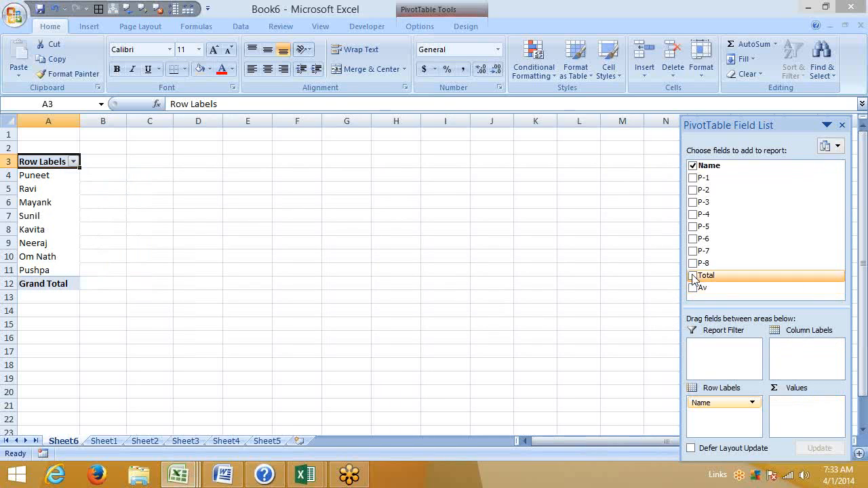
- Temporarily add P-8, P-7 and P-6 to the pivot table as values and remove them again
{"action": "left_click", "coordinate": [693, 263]}
{"action": "left_click", "coordinate": [693, 251]}
{"action": "left_click", "coordinate": [693, 239]}
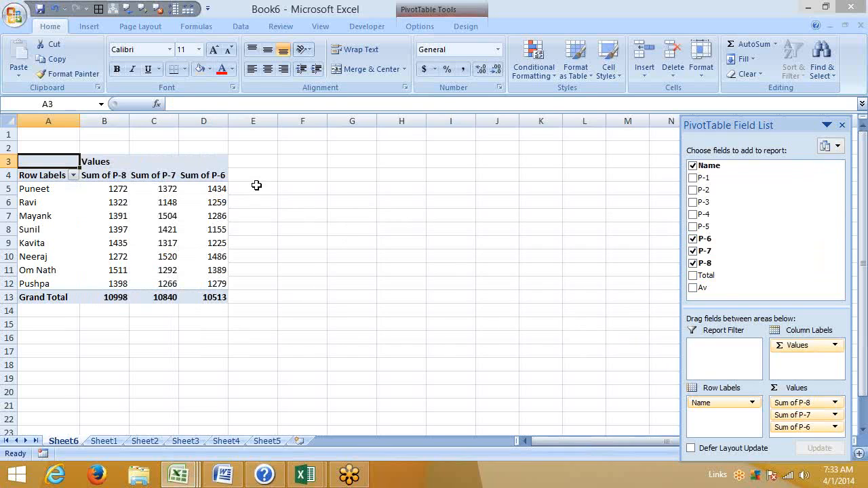
{"action": "left_click", "coordinate": [692, 264]}
{"action": "left_click", "coordinate": [692, 251]}
{"action": "left_click", "coordinate": [692, 239]}
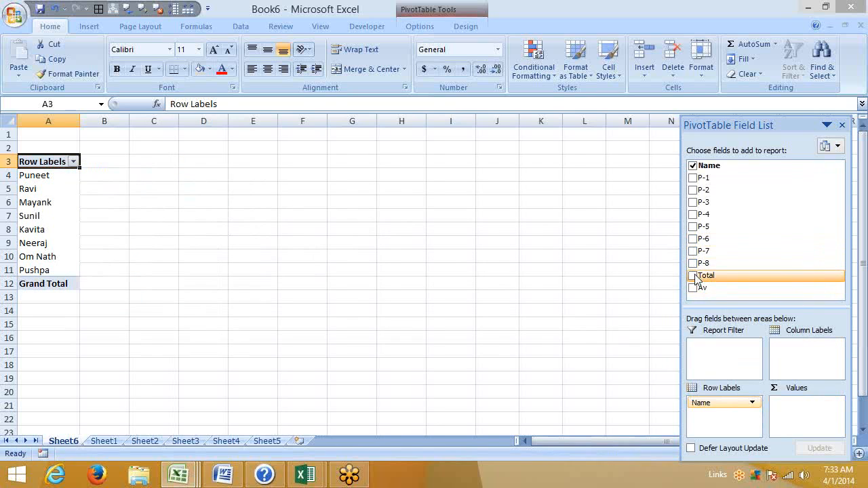
- Add the calculated field Total to the pivot table's values
{"action": "left_click", "coordinate": [694, 276]}
- Group the first two names in the pivot table's row labels and undo the grouping
{"action": "left_click", "coordinate": [41, 179]}
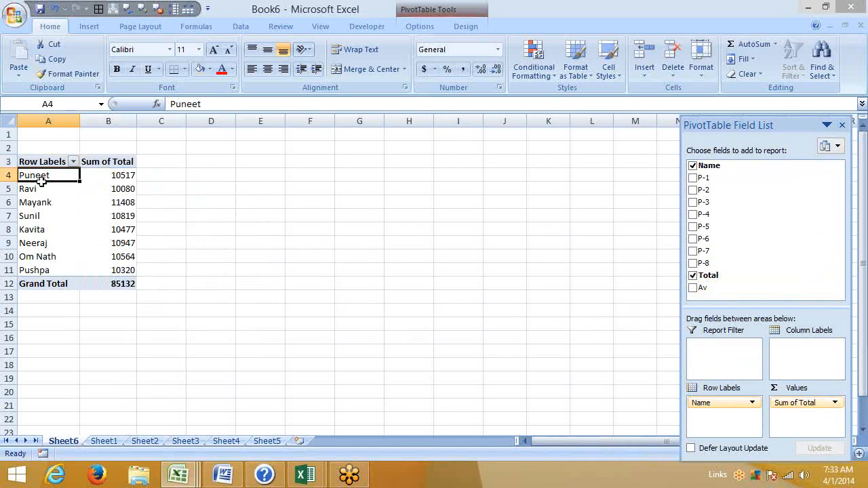
{"action": "left_click_drag", "start_coordinate": [41, 179], "coordinate": [42, 189]}
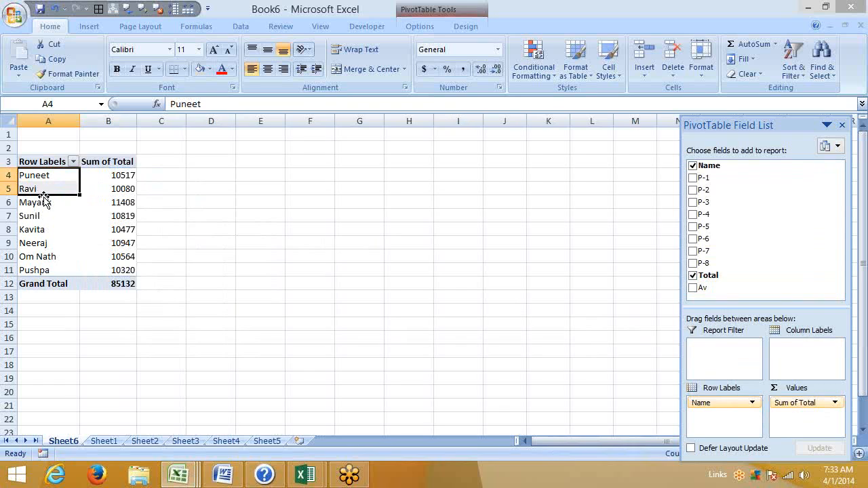
{"action": "right_click", "coordinate": [49, 188]}
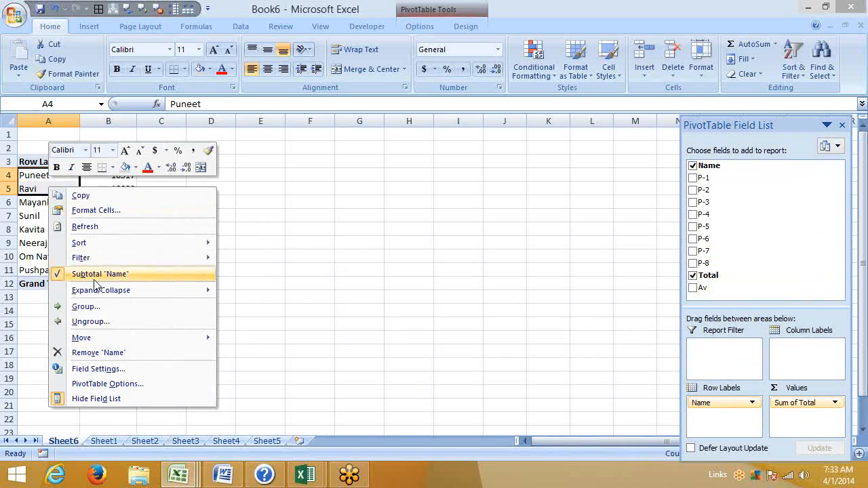
{"action": "left_click", "coordinate": [91, 306]}
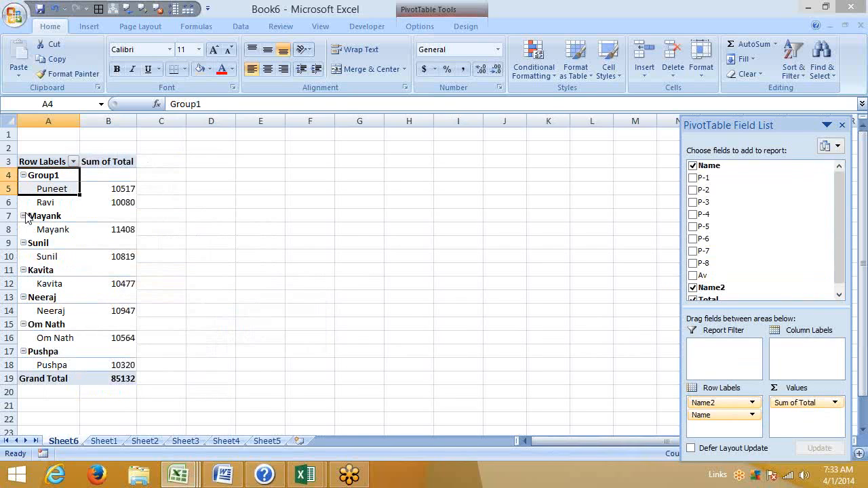
{"action": "key", "text": "ctrl+z"}
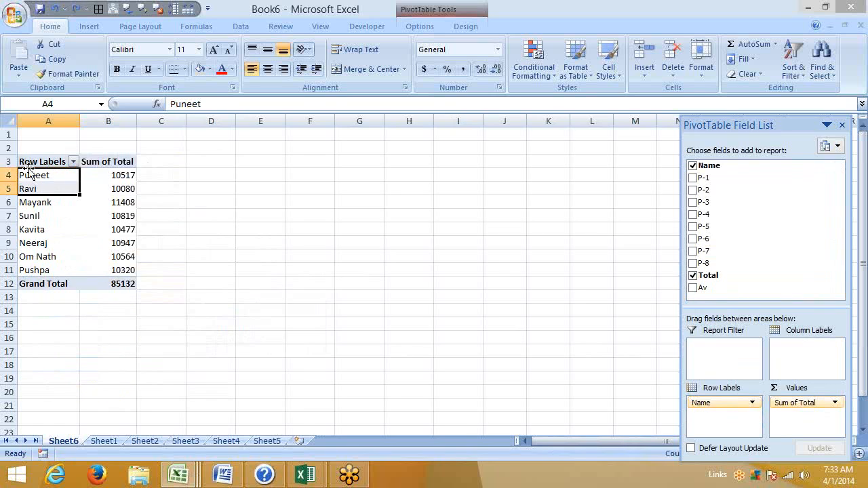
- Start a calculated item named Total in the Name field and clear the default 0 from its formula
{"action": "left_click", "coordinate": [423, 10]}
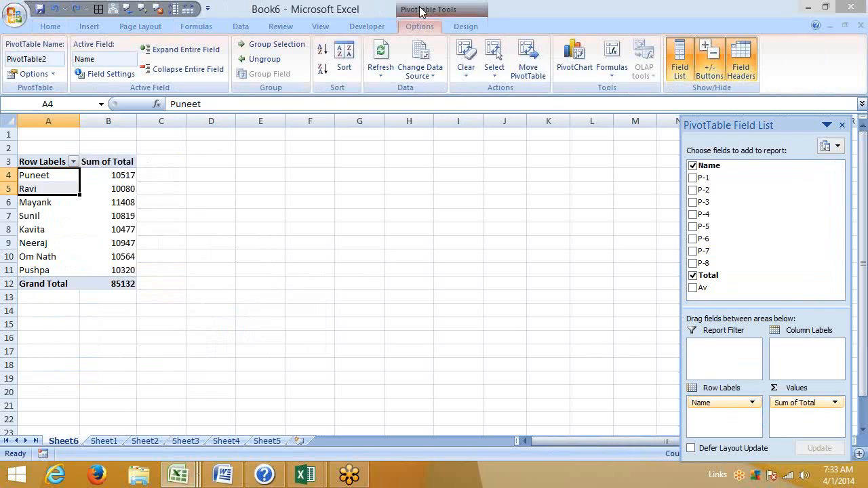
{"action": "left_click", "coordinate": [619, 76]}
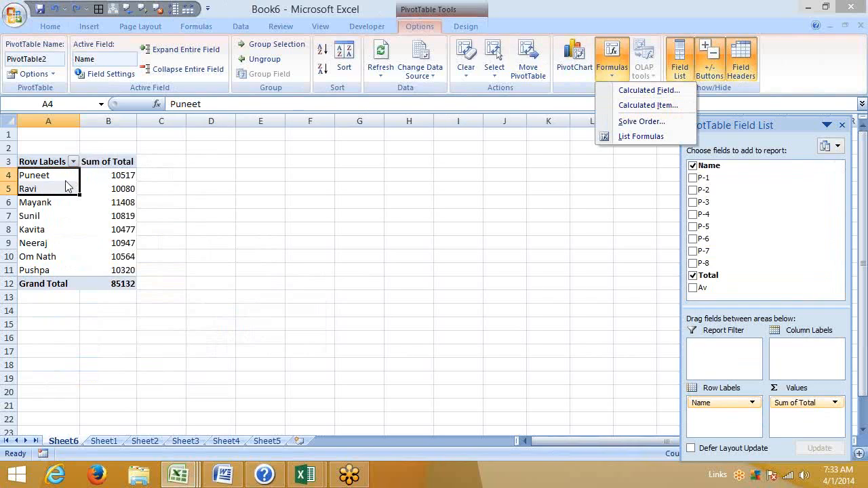
{"action": "left_click", "coordinate": [674, 109]}
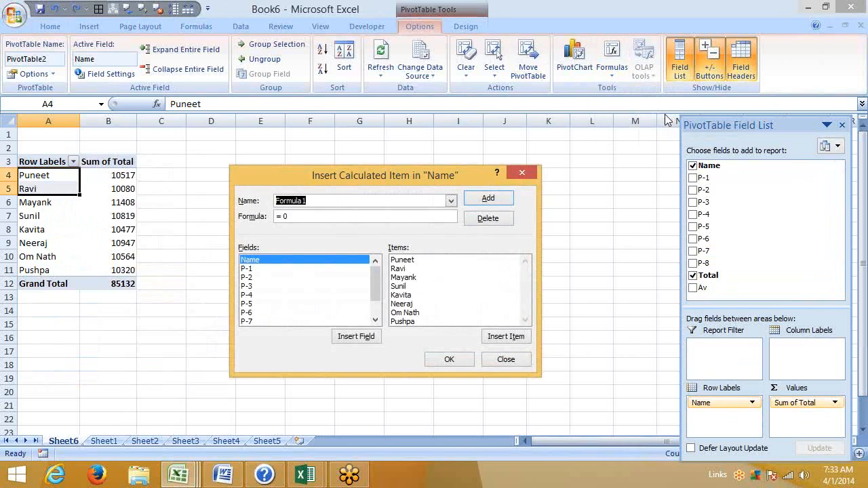
{"action": "type", "text": "Total"}
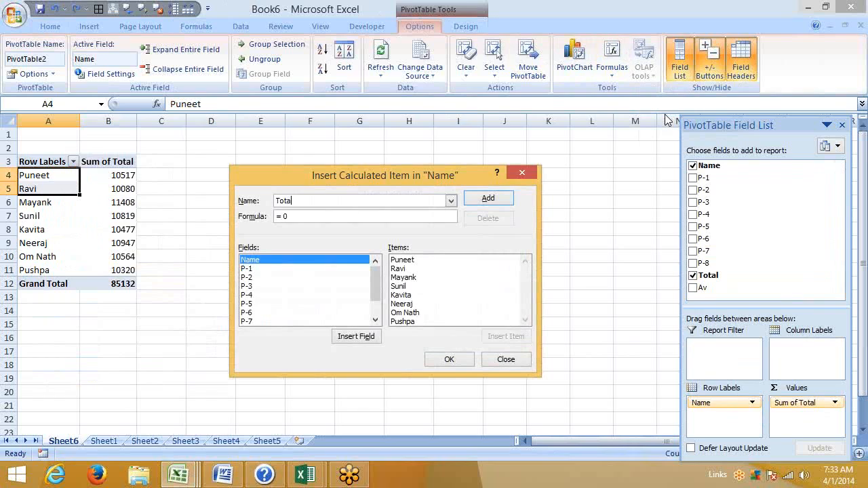
{"action": "left_click", "coordinate": [317, 216]}
{"action": "key", "text": "BackSpace"}
{"action": "key", "text": "BackSpace"}
- Build the Total item's formula as the sum of the first two Name items and add it to the pivot table
{"action": "left_click", "coordinate": [398, 270]}
{"action": "left_click", "coordinate": [405, 261]}
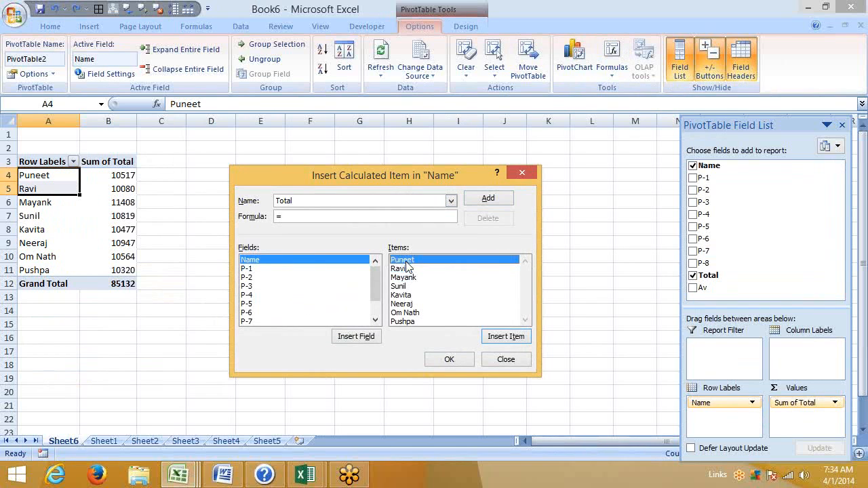
{"action": "left_click", "coordinate": [493, 339]}
{"action": "left_click", "coordinate": [403, 269]}
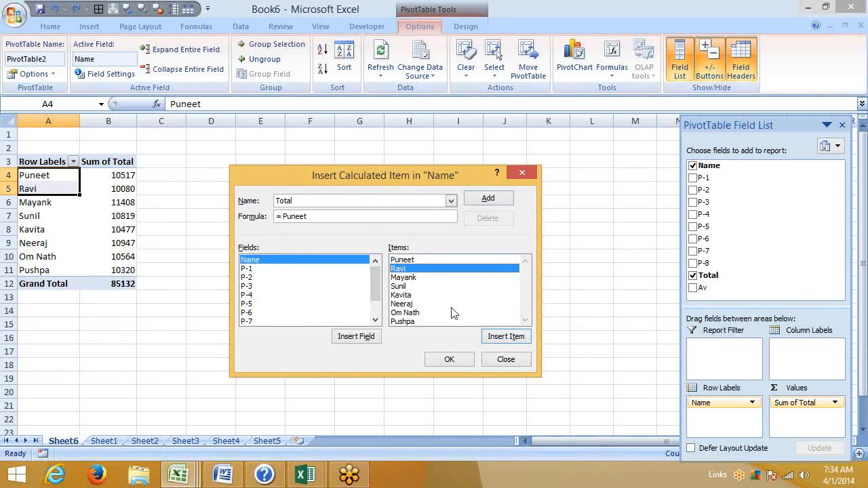
{"action": "left_click", "coordinate": [321, 217]}
{"action": "type", "text": "+"}
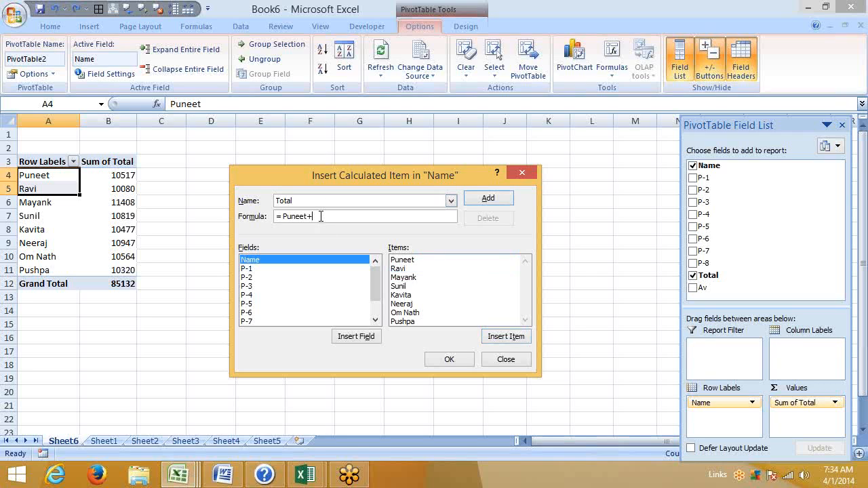
{"action": "left_click", "coordinate": [404, 269]}
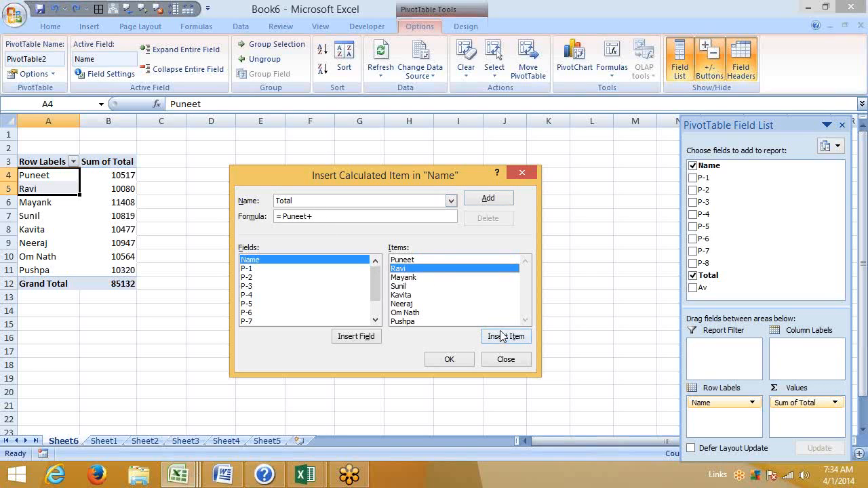
{"action": "left_click", "coordinate": [501, 336]}
{"action": "left_click", "coordinate": [494, 198]}
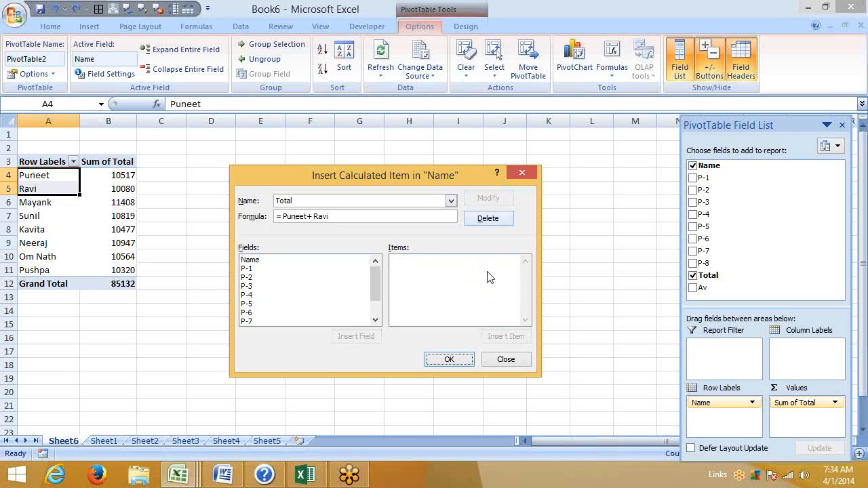
{"action": "left_click", "coordinate": [449, 360]}
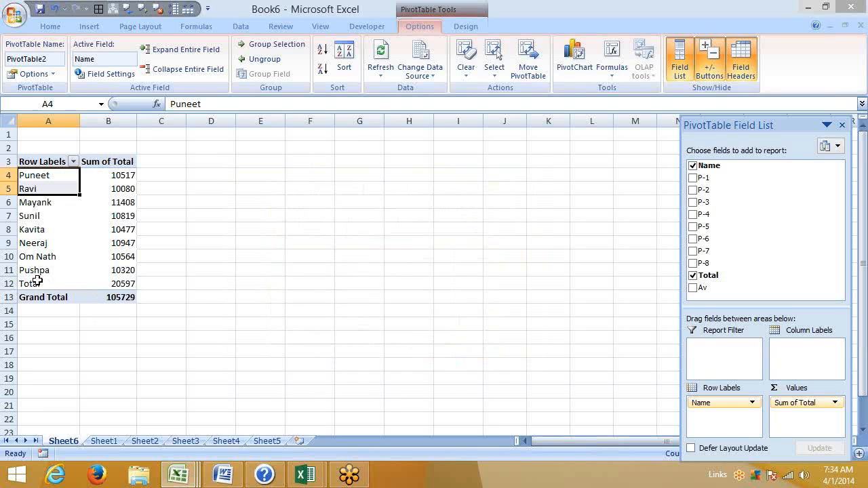
- Examine the calculated Total row and the Grand Total, and review the calculated item solve order
{"action": "left_click_drag", "start_coordinate": [37, 284], "coordinate": [137, 283]}
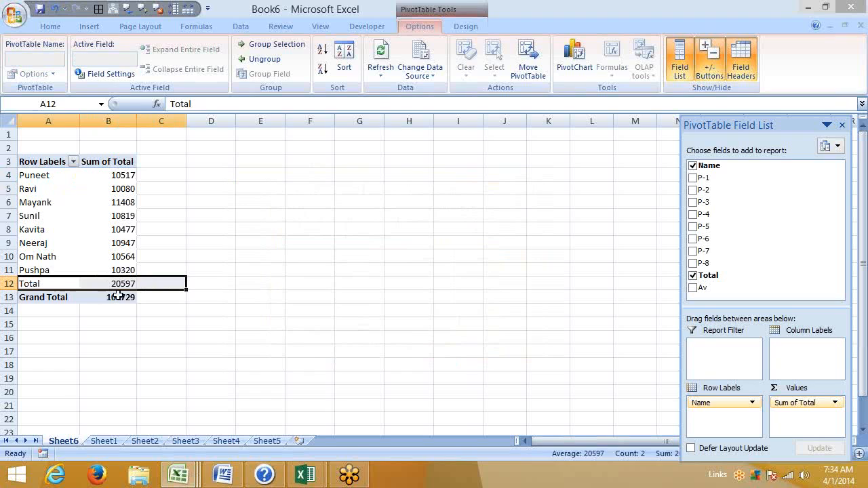
{"action": "left_click", "coordinate": [118, 300]}
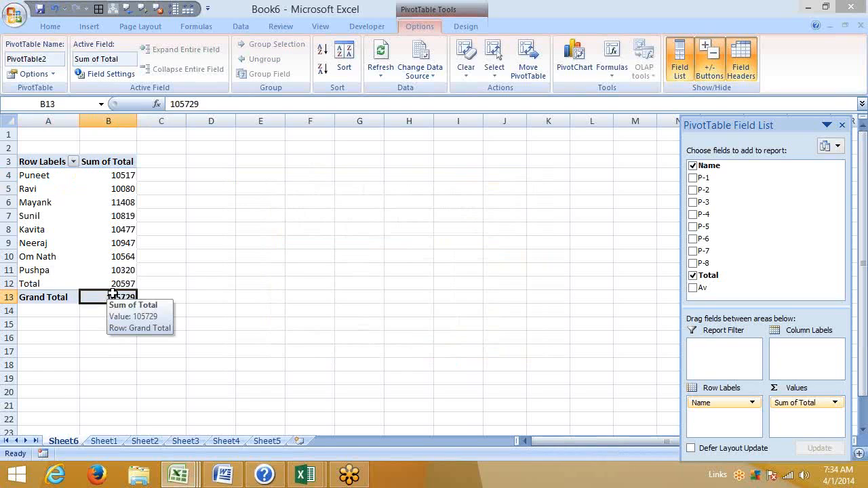
{"action": "left_click", "coordinate": [110, 163]}
{"action": "left_click", "coordinate": [615, 72]}
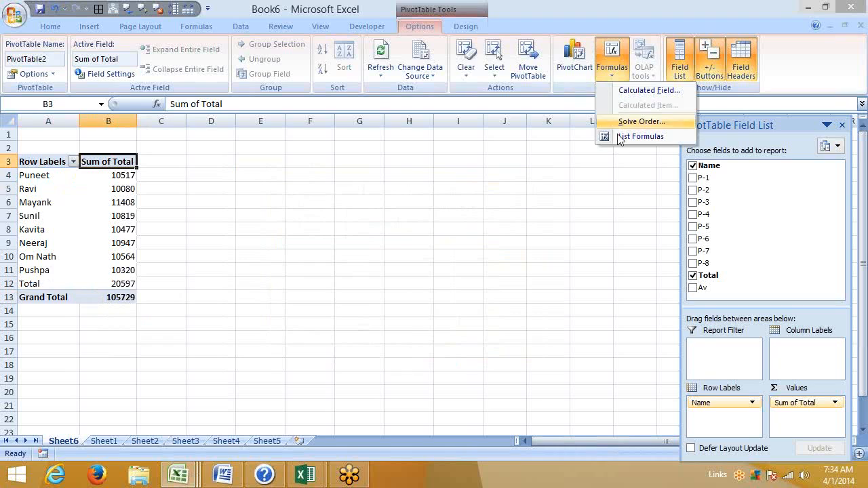
{"action": "left_click", "coordinate": [640, 122]}
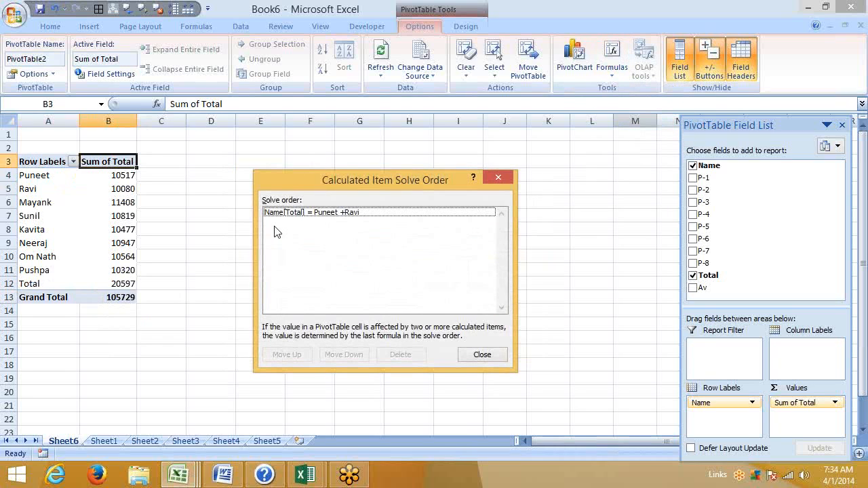
{"action": "left_click", "coordinate": [482, 353]}
- List the pivot table's calculated field and item formulas on a new sheet and return to Sheet6
{"action": "left_click", "coordinate": [612, 63]}
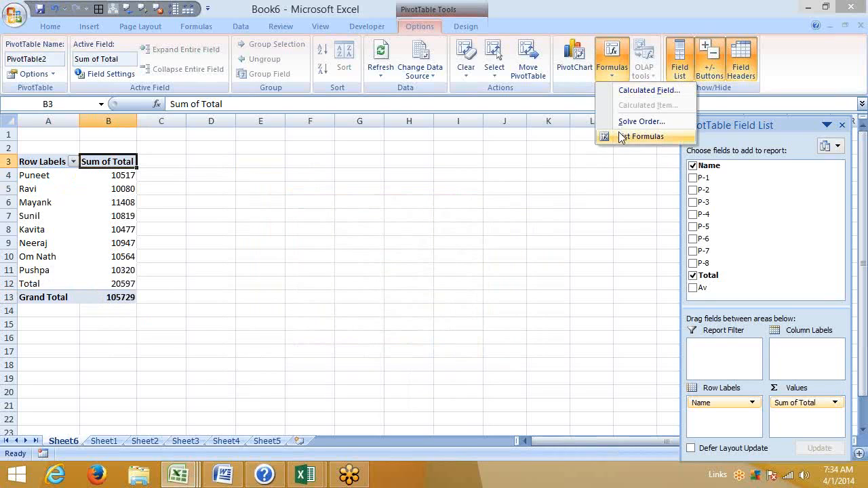
{"action": "left_click", "coordinate": [623, 137]}
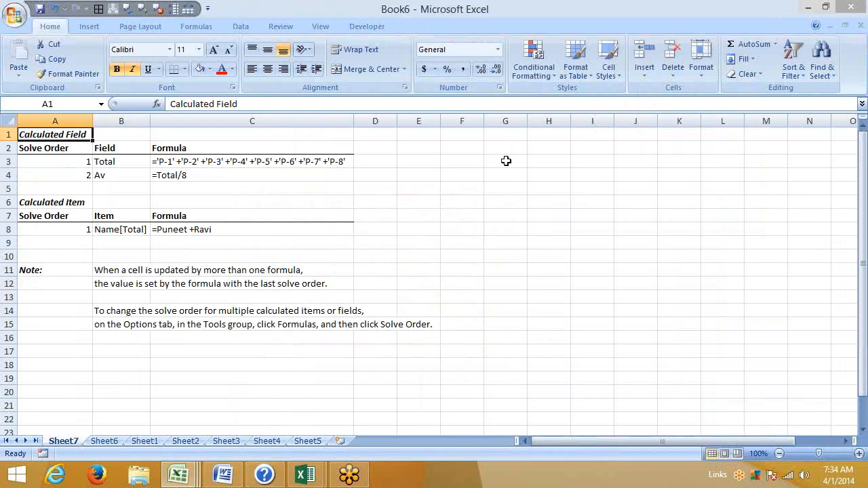
{"action": "left_click", "coordinate": [161, 441]}
{"action": "left_click", "coordinate": [104, 441]}
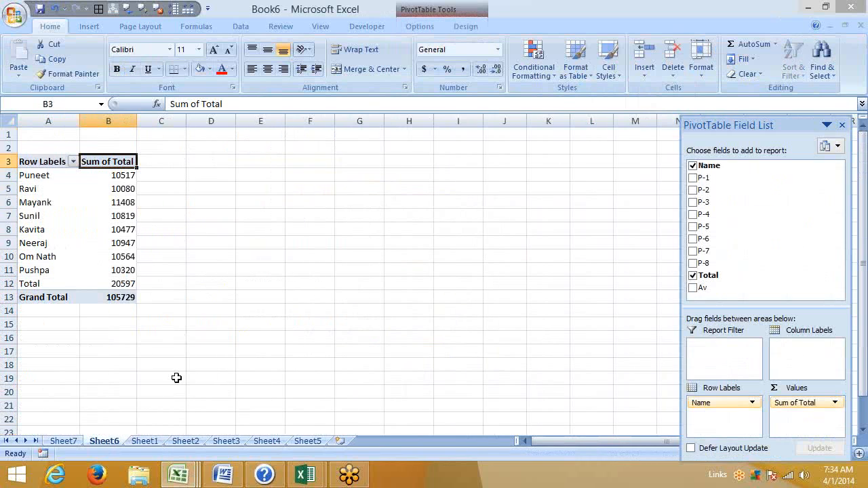
- Insert a clustered column PivotChart based on the pivot table on Sheet6
{"action": "left_click", "coordinate": [643, 70]}
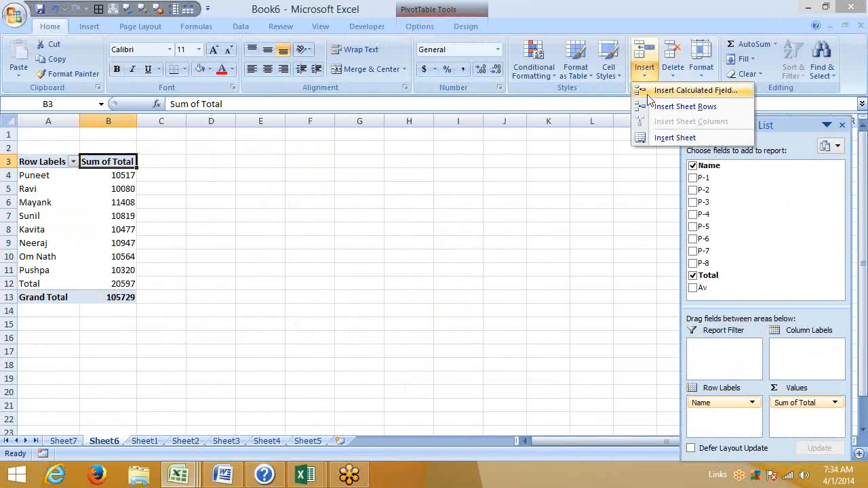
{"action": "left_click", "coordinate": [451, 10]}
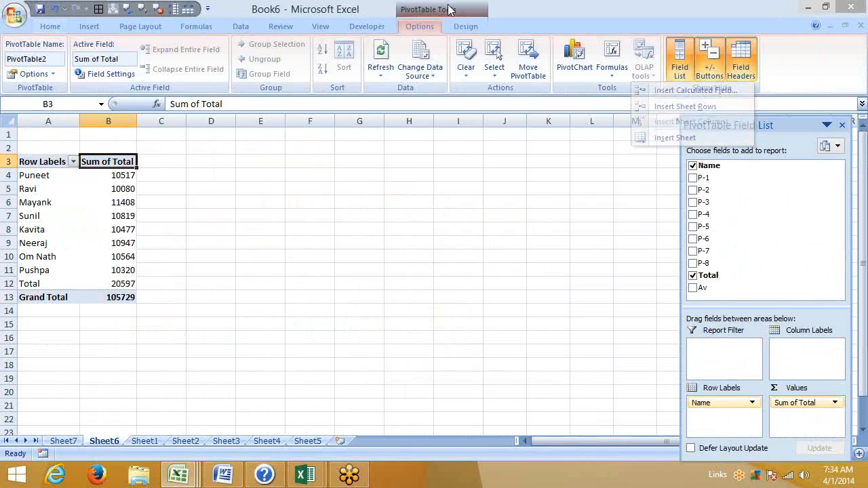
{"action": "left_click", "coordinate": [607, 72]}
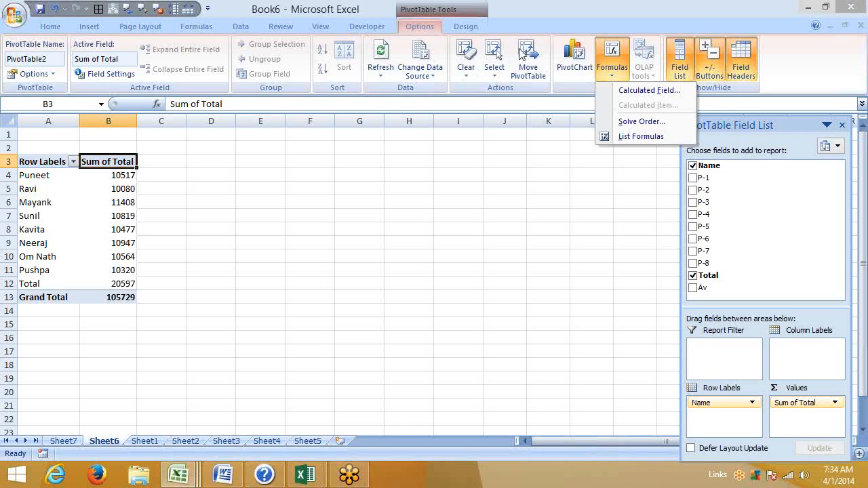
{"action": "left_click", "coordinate": [570, 61]}
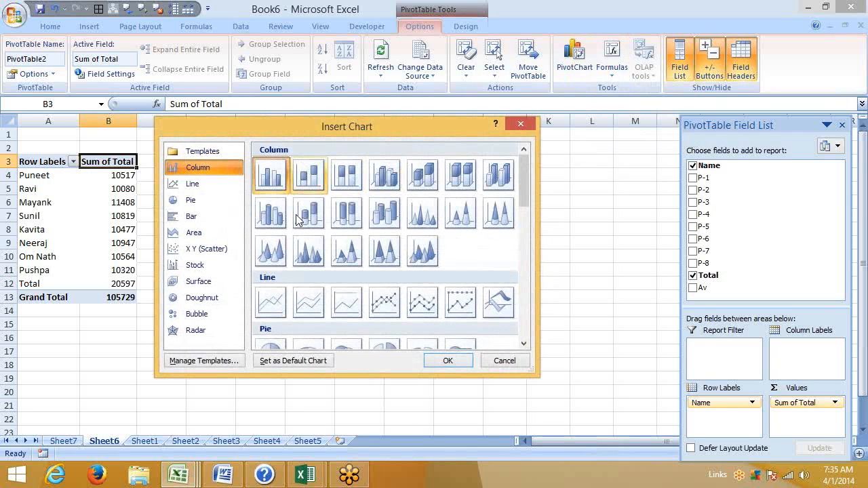
{"action": "left_click", "coordinate": [447, 361]}
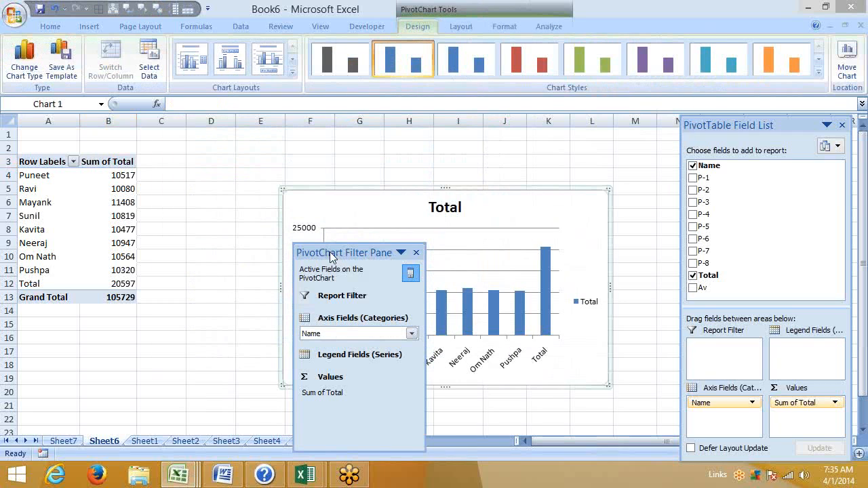
- Close the PivotChart Filter Pane and move the chart closer to the pivot table
{"action": "left_click", "coordinate": [415, 251]}
{"action": "left_click_drag", "start_coordinate": [350, 176], "coordinate": [278, 154]}
{"action": "left_click", "coordinate": [129, 365]}
- Look up the option for inserting a PivotChart directly from the Sheet1 source data, and return to Sheet6
{"action": "left_click", "coordinate": [143, 441]}
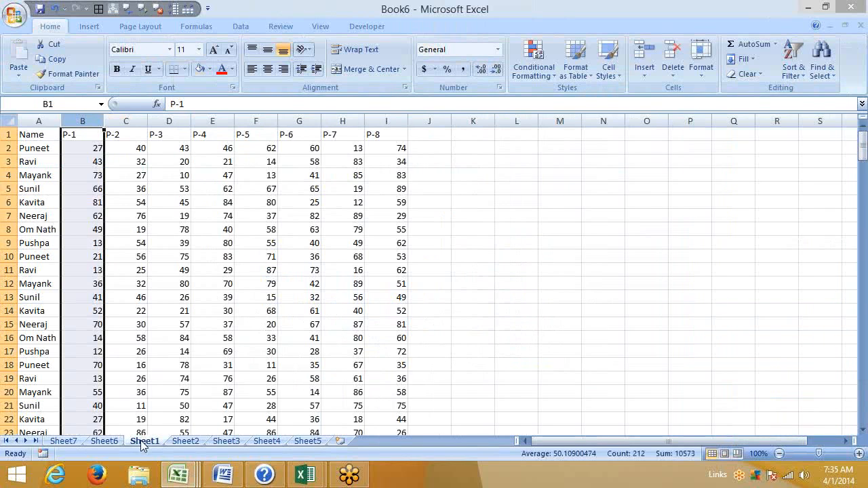
{"action": "left_click", "coordinate": [44, 148]}
{"action": "left_click", "coordinate": [93, 28]}
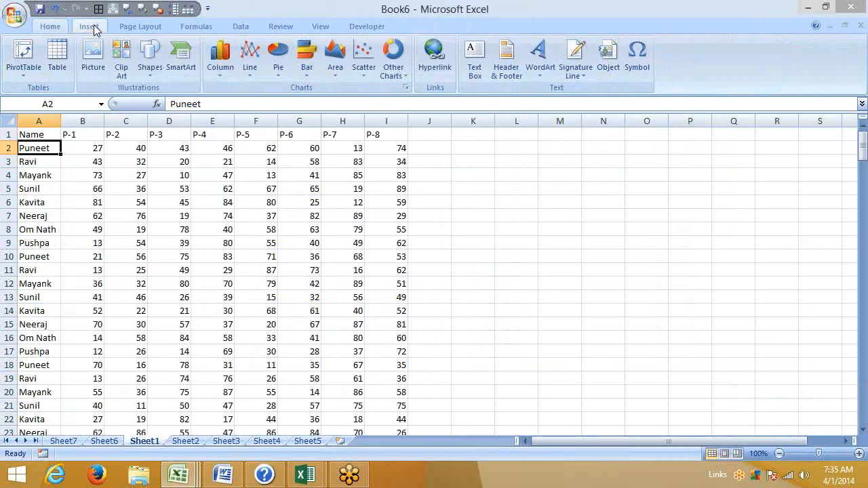
{"action": "left_click", "coordinate": [34, 69]}
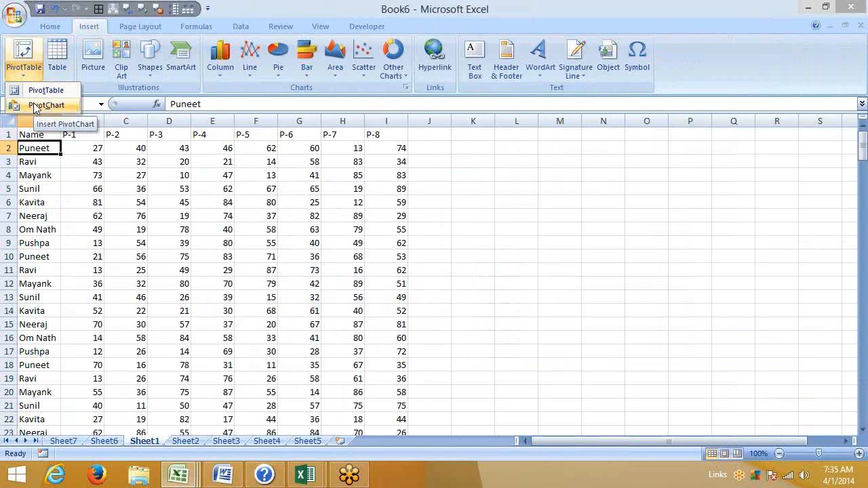
{"action": "left_click", "coordinate": [116, 442]}
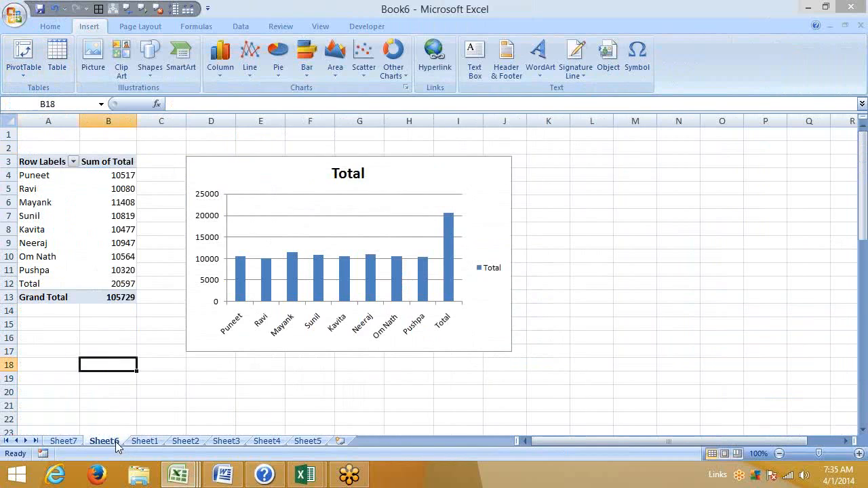
- Filter the calculated item Total out of the pivot table's row labels and select the chart
{"action": "left_click", "coordinate": [112, 274]}
{"action": "left_click", "coordinate": [73, 161]}
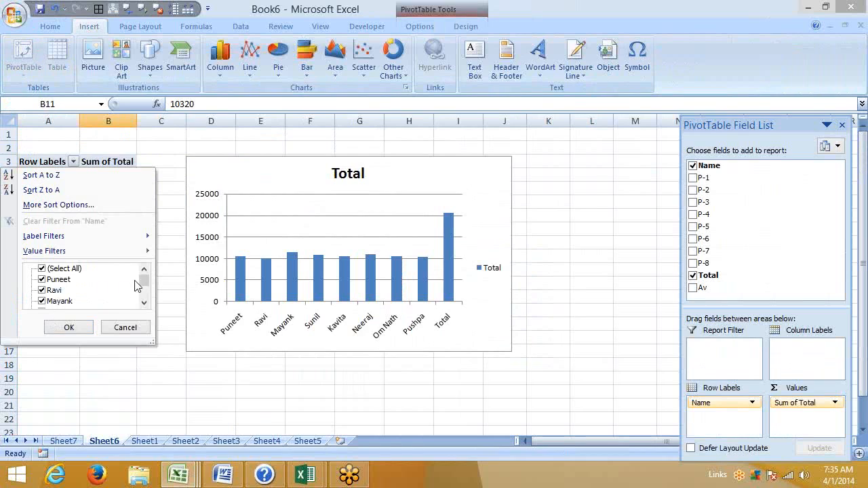
{"action": "left_click_drag", "start_coordinate": [143, 280], "coordinate": [144, 306]}
{"action": "left_click", "coordinate": [42, 302]}
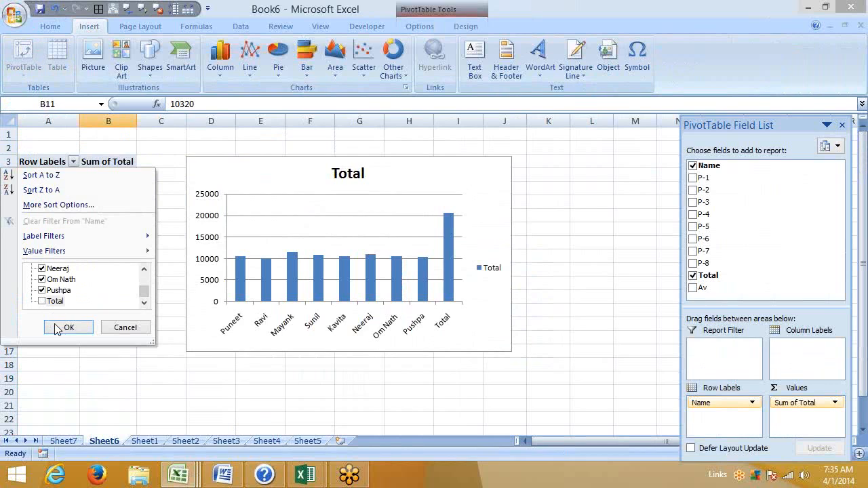
{"action": "left_click", "coordinate": [58, 329]}
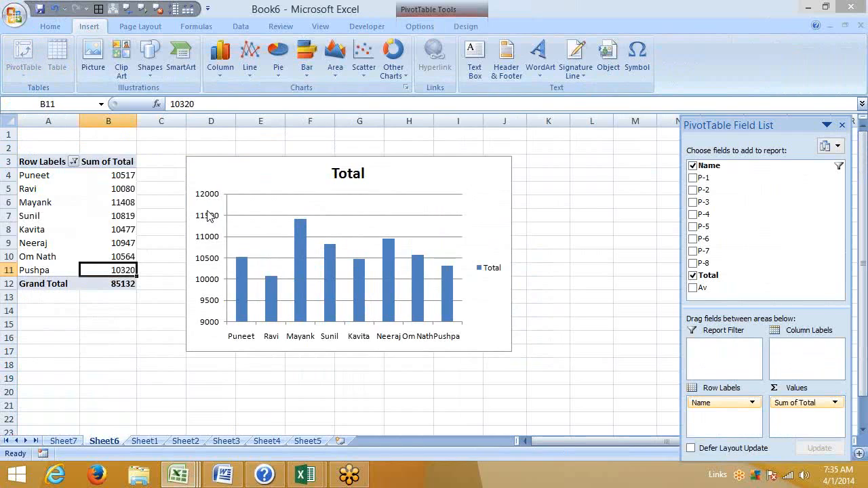
{"action": "left_click", "coordinate": [209, 164]}
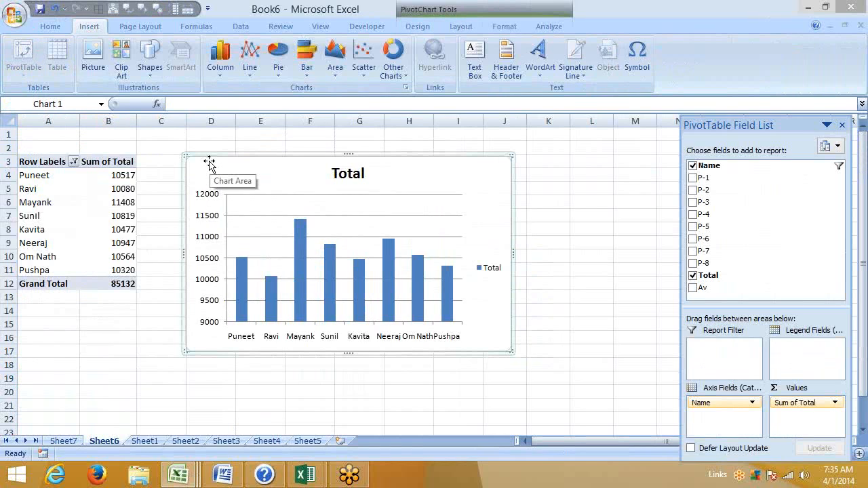
- Delete the PivotChart and move the Sum of Total pivot table to cell M1 of Sheet1
{"action": "key", "text": "Delete"}
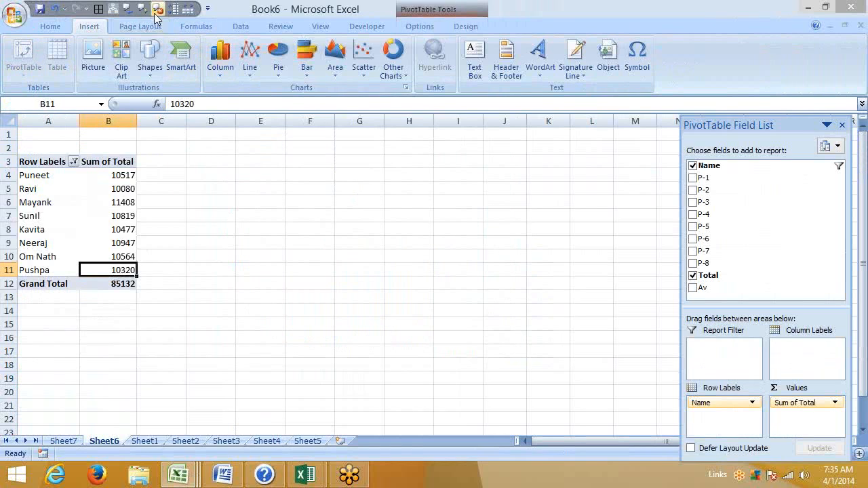
{"action": "left_click", "coordinate": [51, 25]}
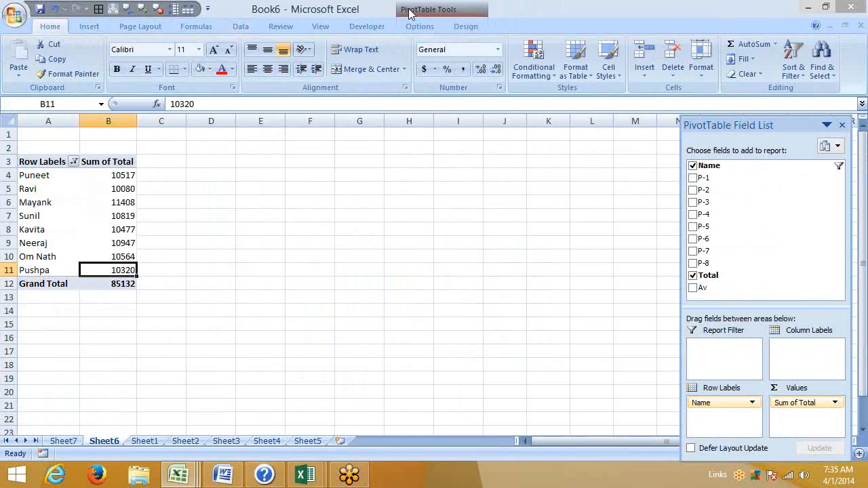
{"action": "left_click", "coordinate": [438, 10]}
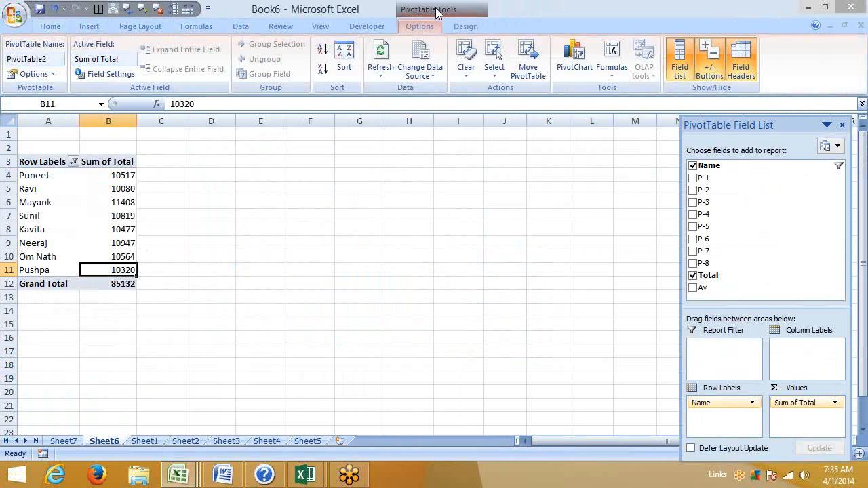
{"action": "left_click", "coordinate": [540, 74]}
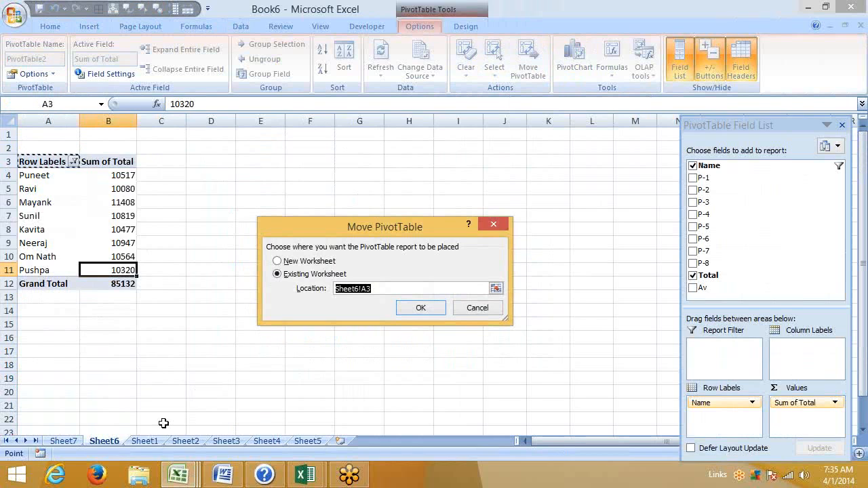
{"action": "left_click", "coordinate": [145, 439]}
{"action": "left_click", "coordinate": [558, 134]}
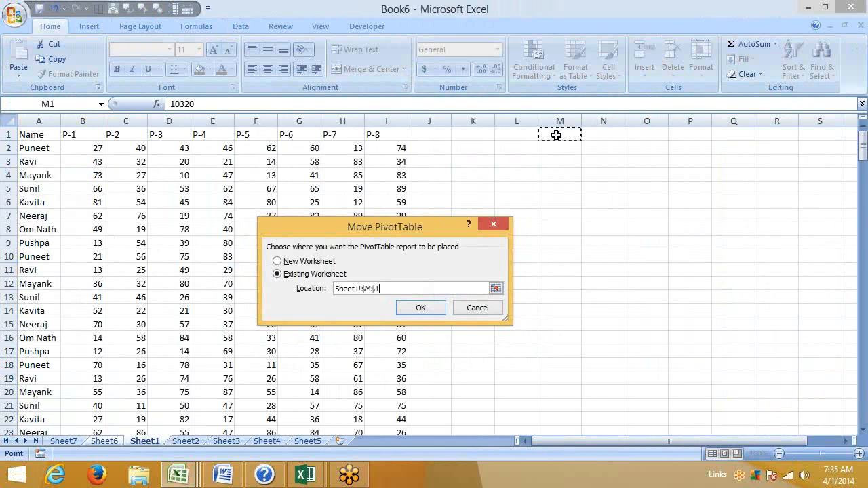
{"action": "left_click", "coordinate": [418, 311]}
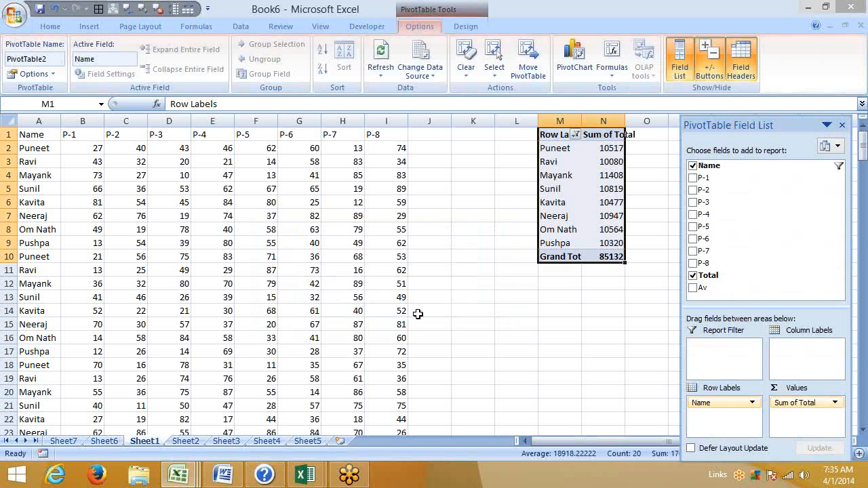
- Create a second pivot table from Sheet1!$A$1:$I$212, placed on the existing worksheet at Sheet1!$M$12
{"action": "left_click", "coordinate": [31, 130]}
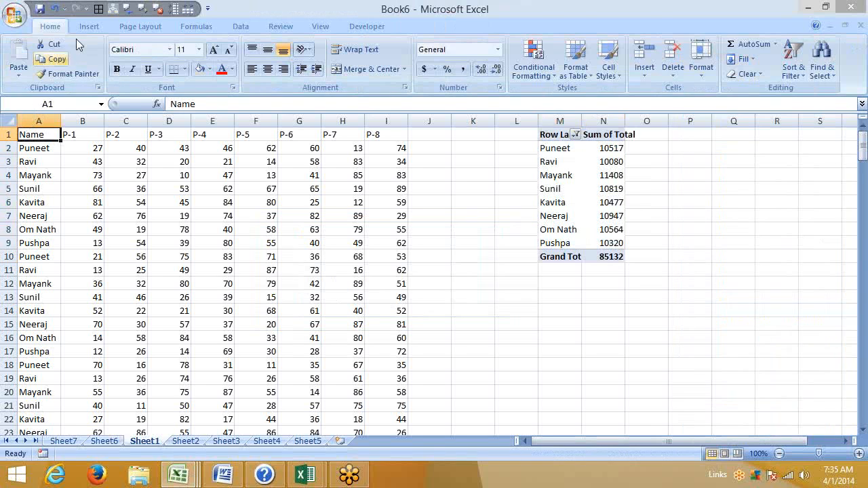
{"action": "left_click", "coordinate": [89, 26]}
{"action": "left_click", "coordinate": [24, 70]}
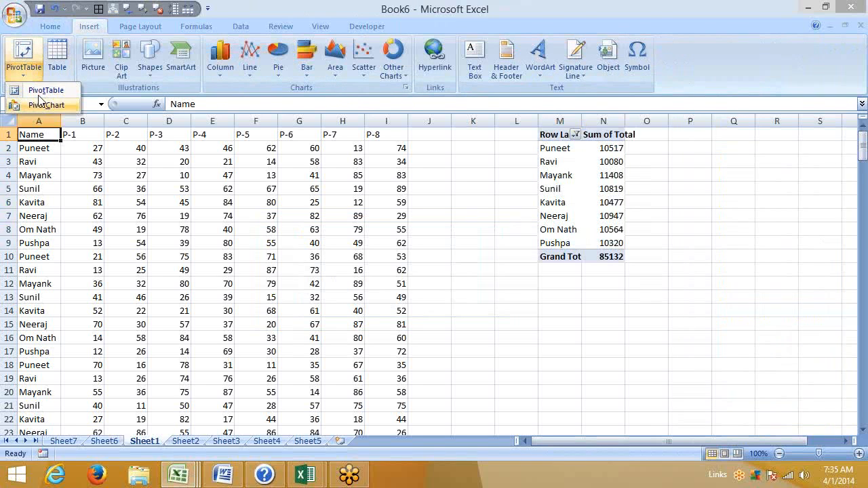
{"action": "left_click", "coordinate": [42, 91]}
{"action": "left_click", "coordinate": [302, 317]}
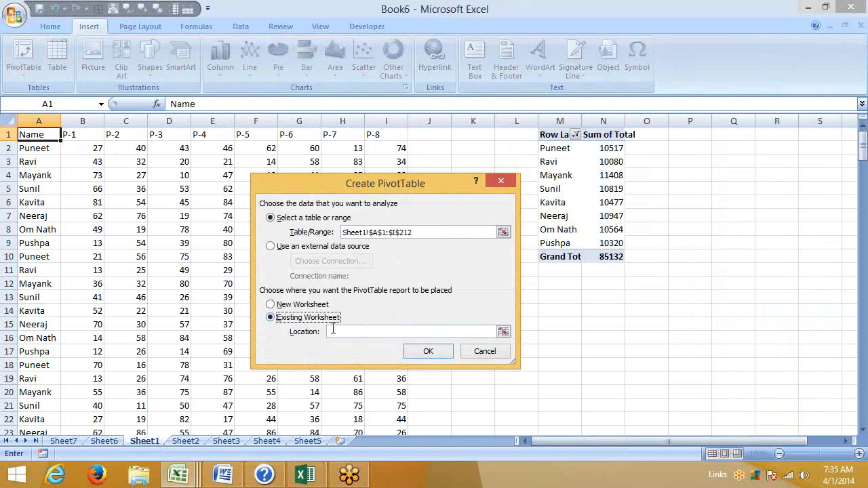
{"action": "left_click", "coordinate": [563, 288]}
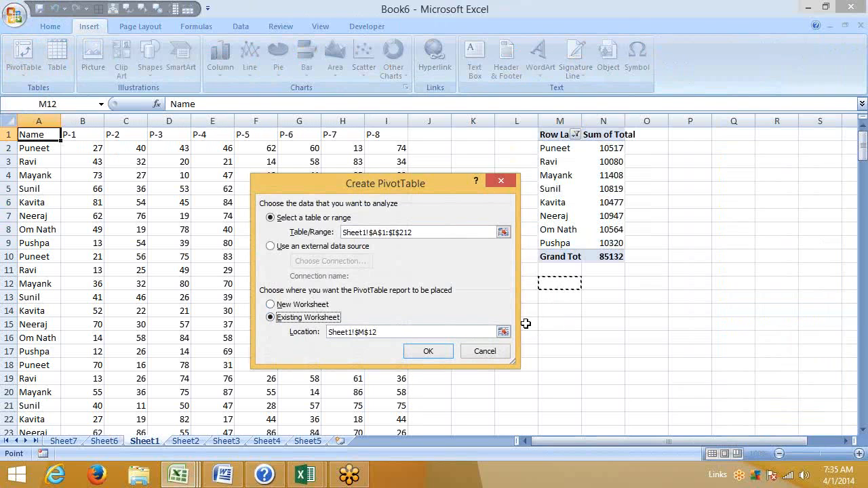
{"action": "left_click", "coordinate": [440, 353]}
- Set Name as the row labels and Av as the values of the new pivot table, and return to the source data
{"action": "left_click_drag", "start_coordinate": [707, 165], "coordinate": [722, 406]}
{"action": "left_click_drag", "start_coordinate": [703, 288], "coordinate": [790, 407]}
{"action": "left_click", "coordinate": [497, 293]}
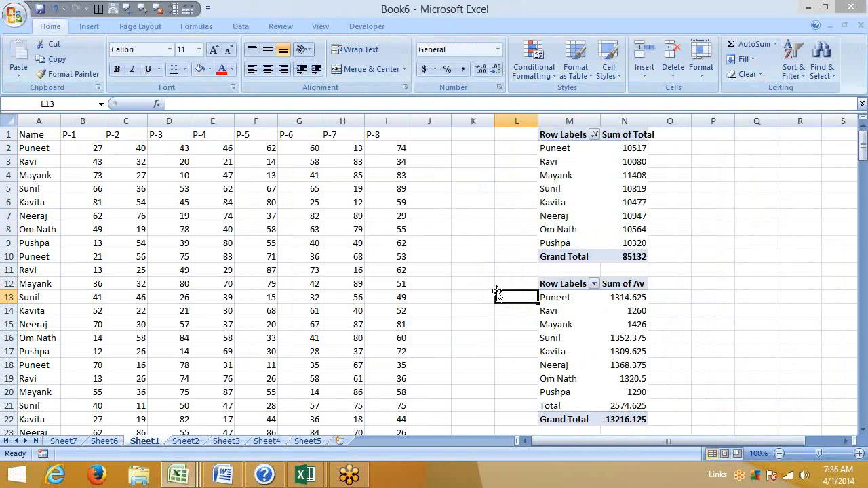
{"action": "left_click", "coordinate": [98, 194]}
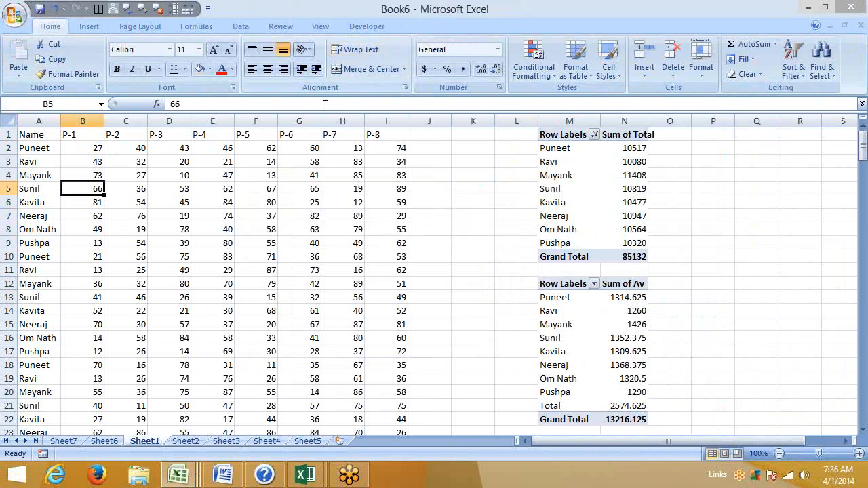
- Demonstrate the selection options on the Sum of Total pivot table: the entire table, only its values, and only its labels
{"action": "left_click", "coordinate": [574, 175]}
{"action": "left_click", "coordinate": [449, 11]}
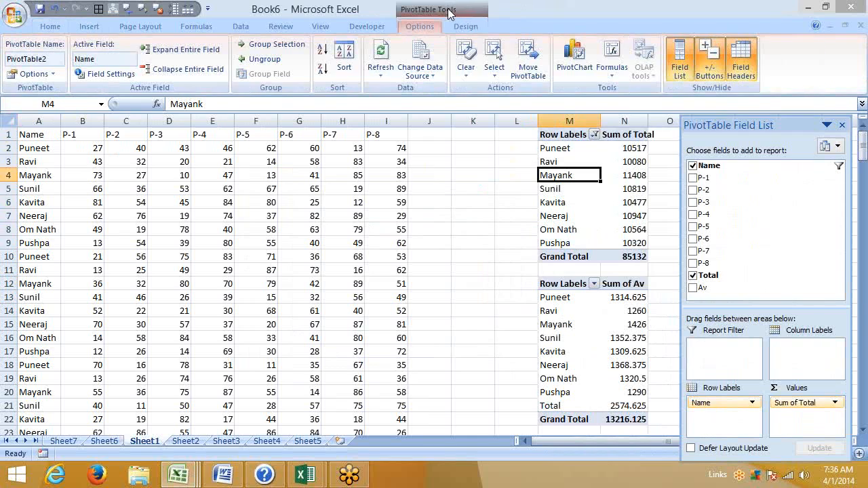
{"action": "left_click", "coordinate": [496, 54]}
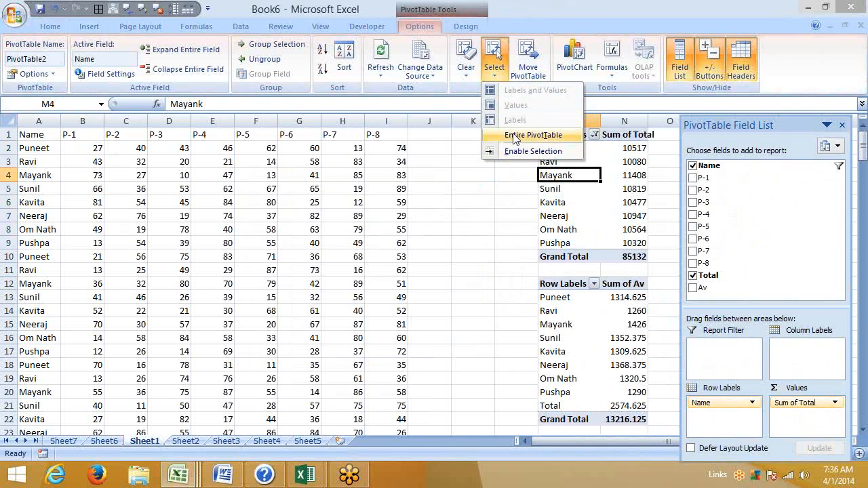
{"action": "left_click", "coordinate": [522, 135]}
{"action": "left_click", "coordinate": [495, 54]}
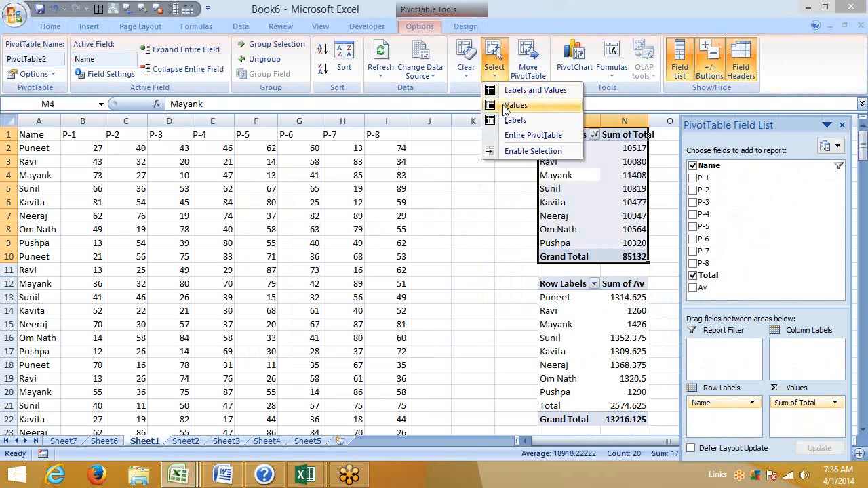
{"action": "left_click", "coordinate": [503, 105]}
{"action": "left_click", "coordinate": [500, 71]}
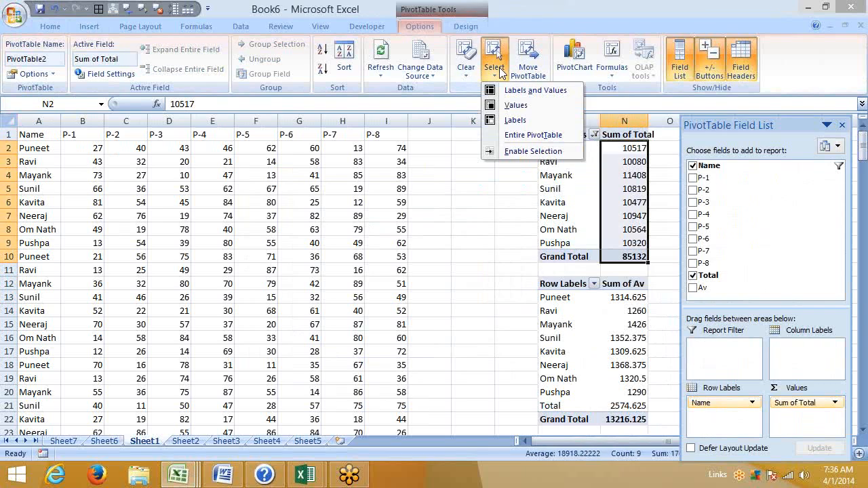
{"action": "left_click", "coordinate": [509, 121]}
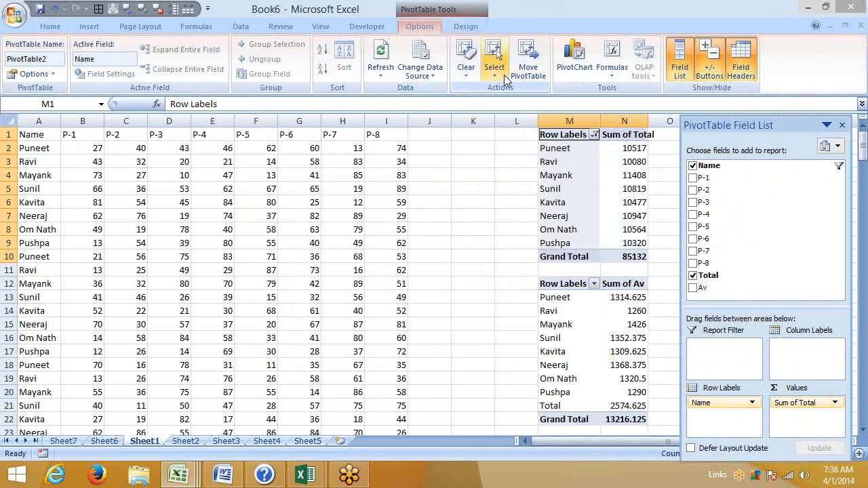
- Look up the Clear and Change Data Source options for the Sum of Total pivot table without applying them
{"action": "left_click", "coordinate": [473, 72]}
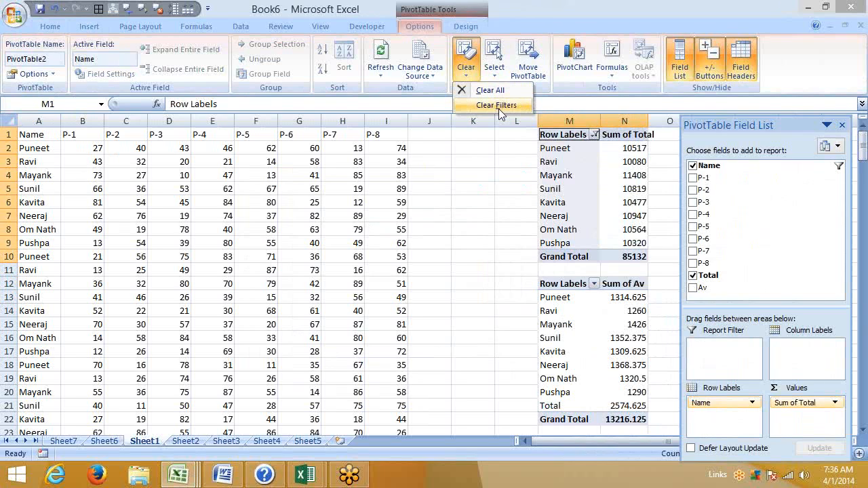
{"action": "left_click", "coordinate": [425, 79]}
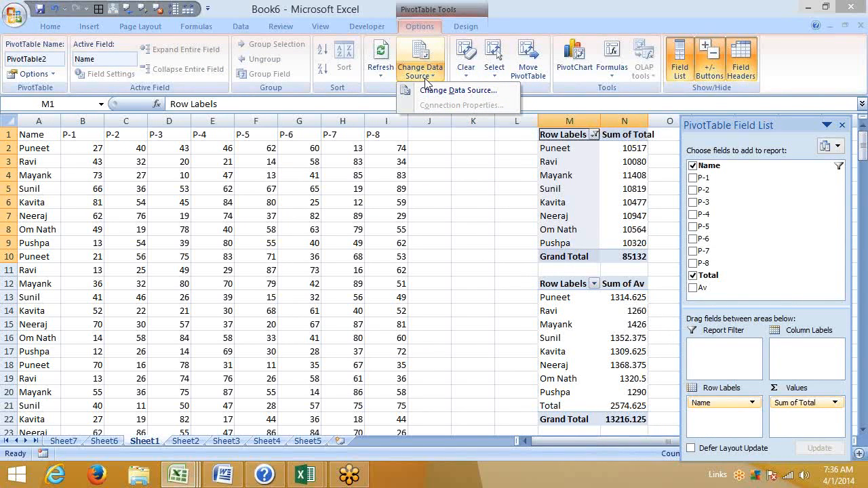
{"action": "left_click", "coordinate": [621, 174]}
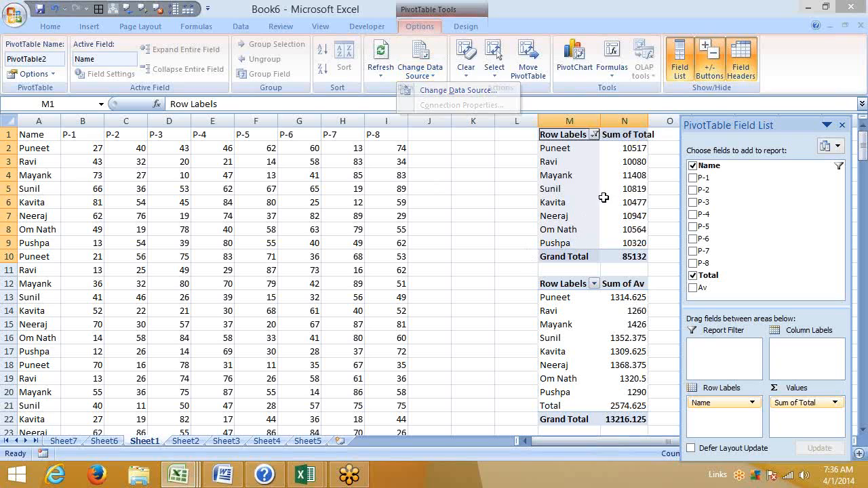
- Examine the ways to sort the Sum of Total values and the PivotTable Options choices, leaving everything unchanged
{"action": "left_click", "coordinate": [621, 173]}
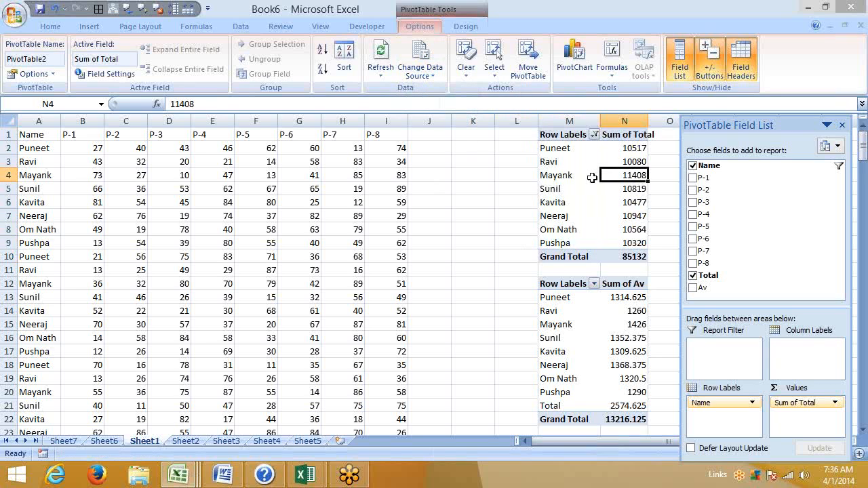
{"action": "left_click", "coordinate": [344, 58]}
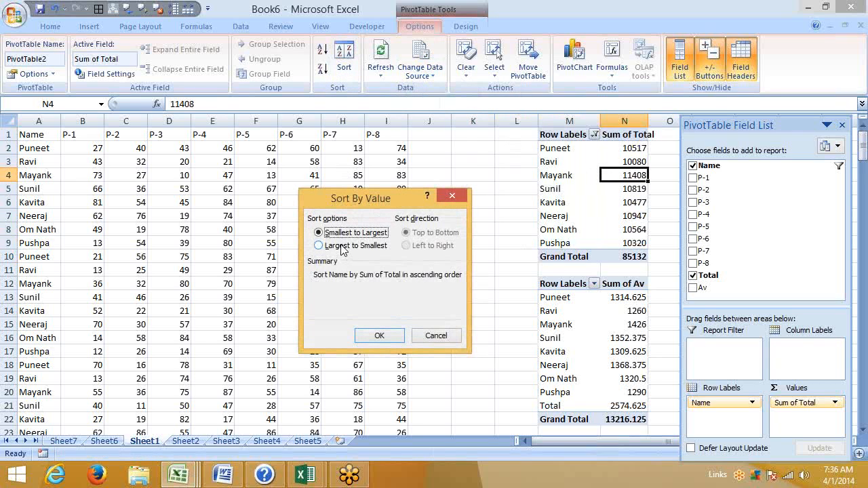
{"action": "left_click", "coordinate": [426, 337]}
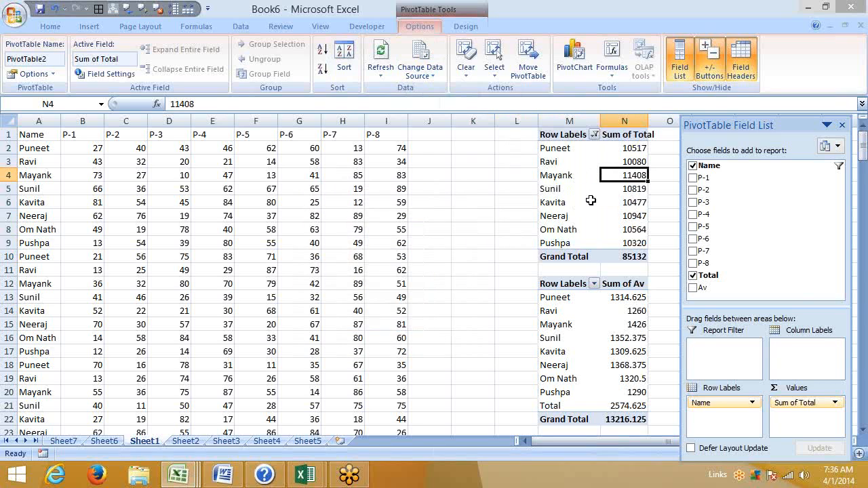
{"action": "right_click", "coordinate": [631, 196]}
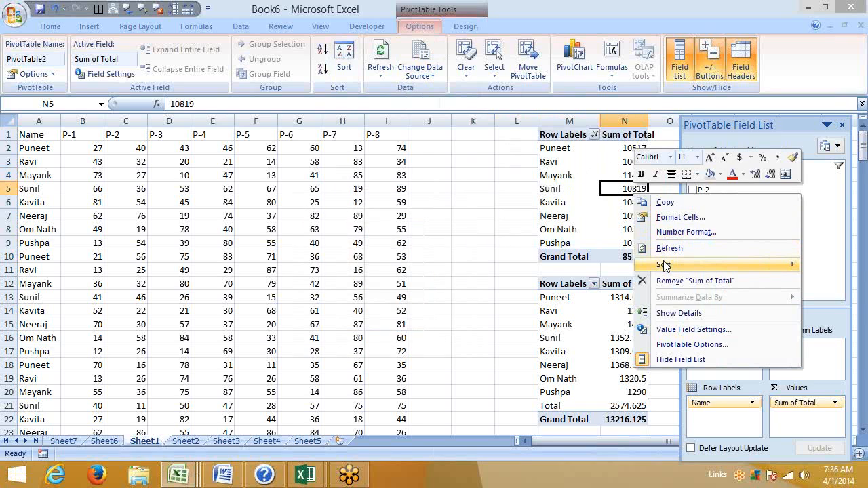
{"action": "mouse_move", "coordinate": [663, 265]}
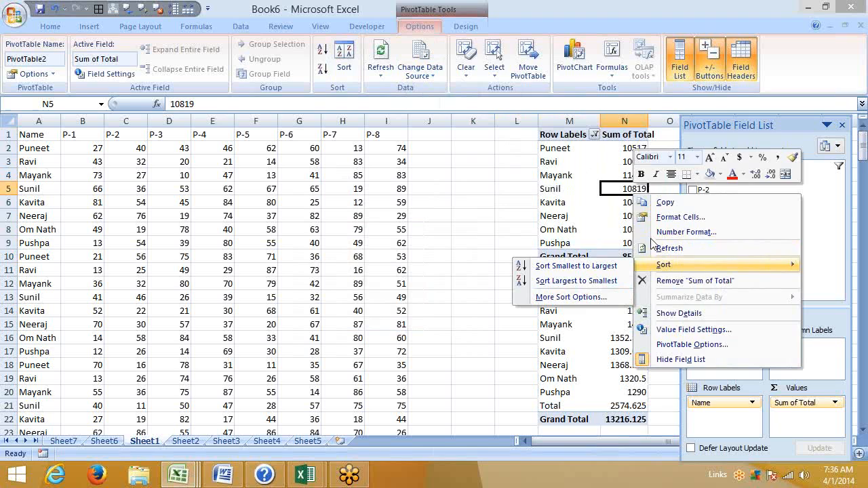
{"action": "left_click", "coordinate": [617, 174]}
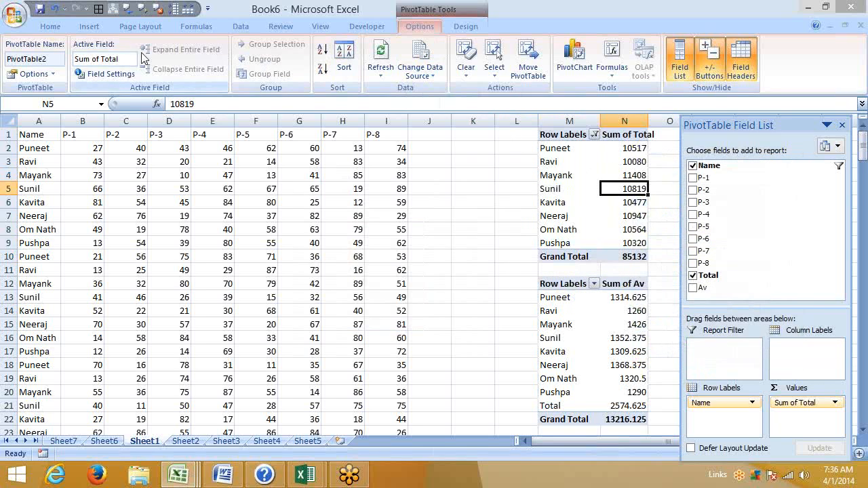
{"action": "left_click", "coordinate": [53, 74]}
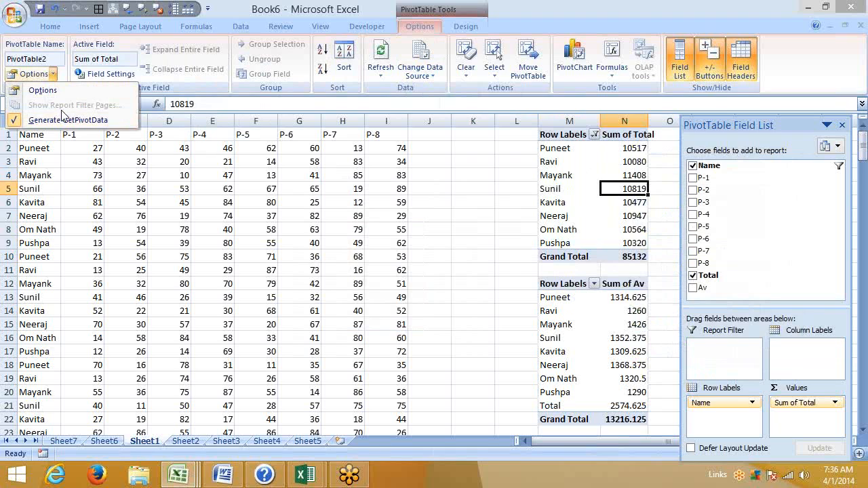
{"action": "left_click", "coordinate": [494, 175]}
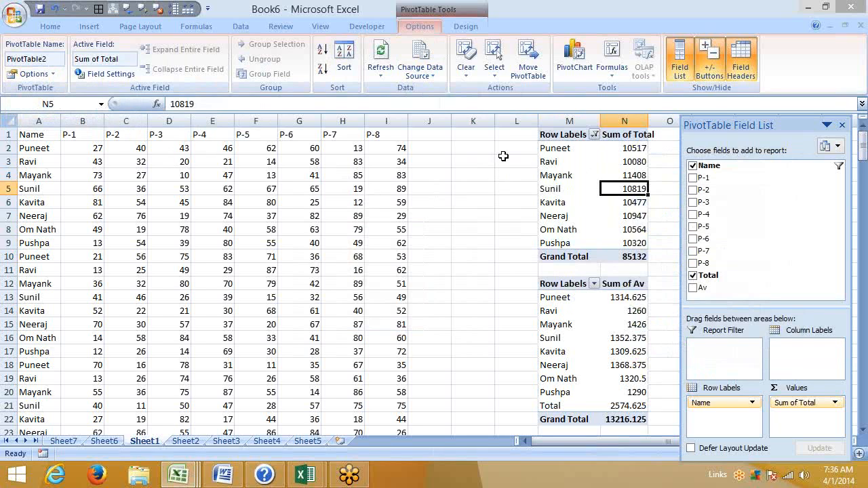
- Look through Book1, the Word document, Book2 and Book4, and switch to the Book5 workbook with the call data
{"action": "left_click", "coordinate": [180, 474]}
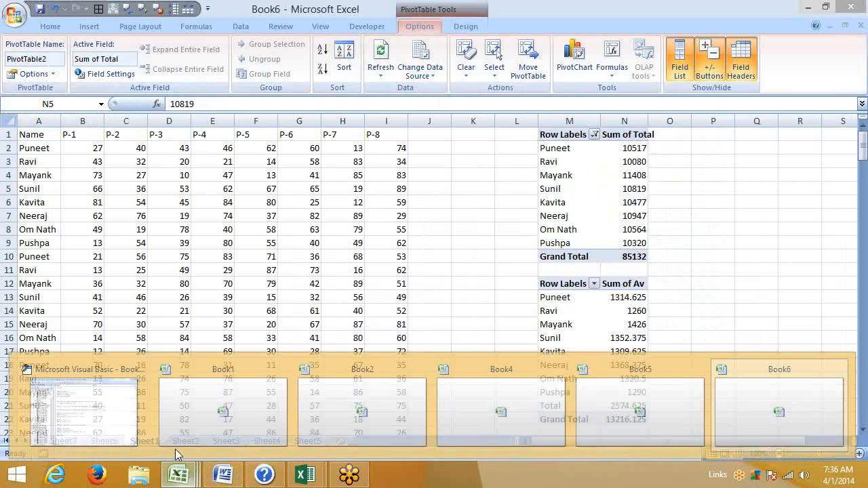
{"action": "left_click", "coordinate": [230, 420]}
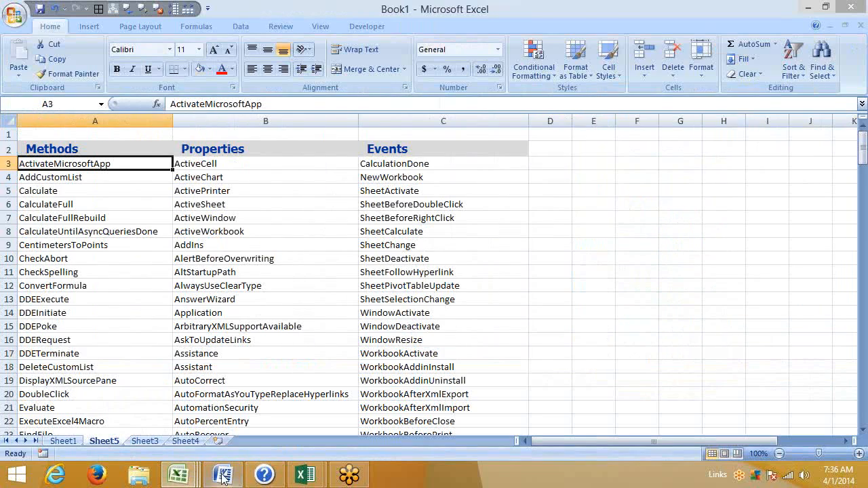
{"action": "left_click", "coordinate": [221, 475]}
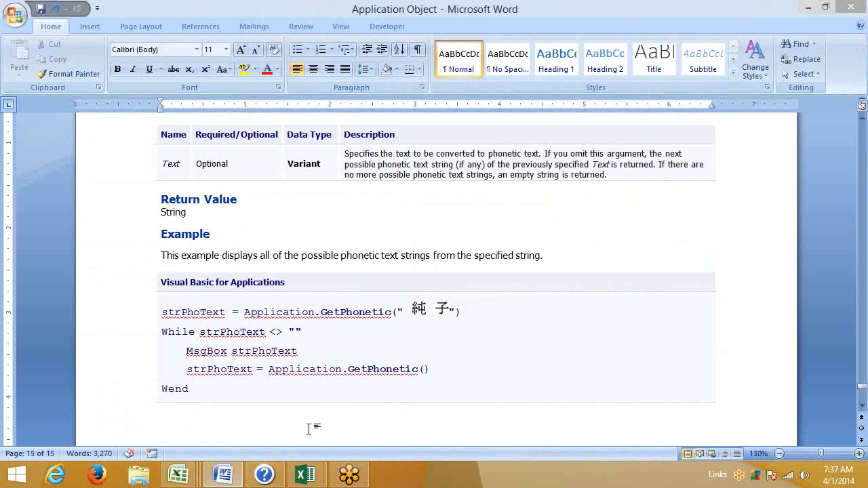
{"action": "left_click", "coordinate": [179, 474]}
{"action": "left_click", "coordinate": [310, 422]}
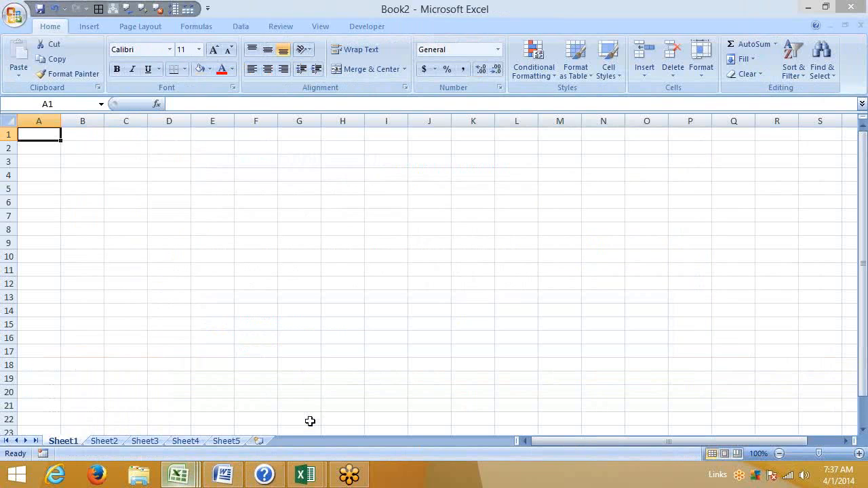
{"action": "left_click", "coordinate": [179, 473]}
{"action": "left_click", "coordinate": [508, 426]}
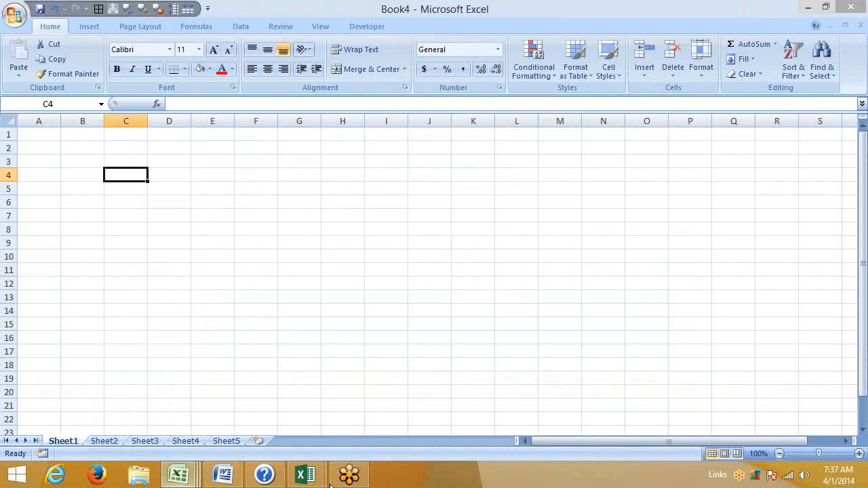
{"action": "left_click", "coordinate": [180, 476]}
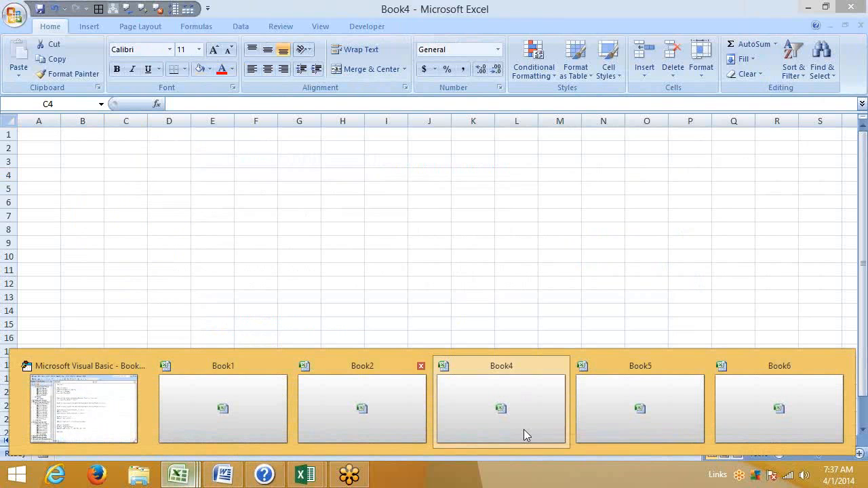
{"action": "left_click", "coordinate": [617, 426]}
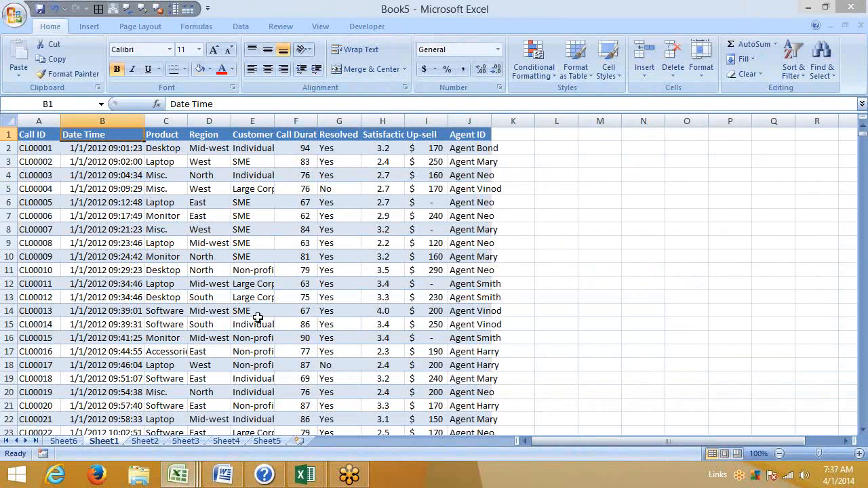
- Add the Product field as a report filter to the Sum of Up-sell pivot table on Sheet6
{"action": "left_click", "coordinate": [63, 441]}
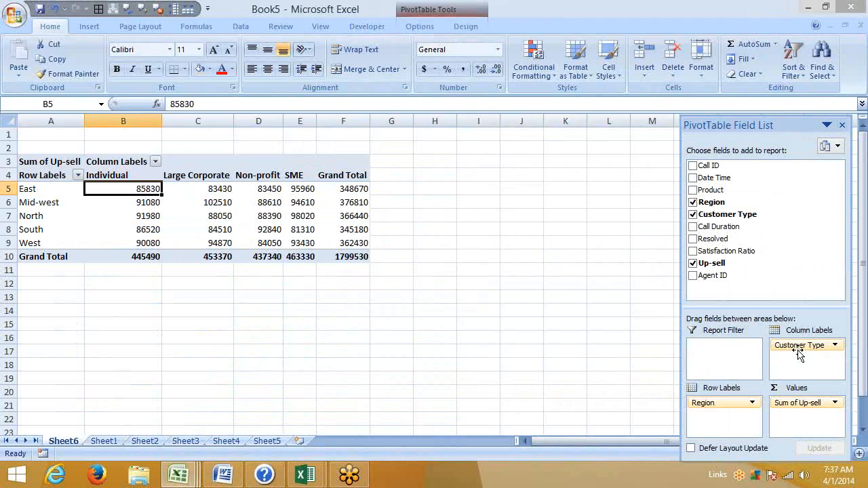
{"action": "left_click_drag", "start_coordinate": [795, 347], "coordinate": [774, 370]}
{"action": "left_click_drag", "start_coordinate": [711, 190], "coordinate": [711, 353]}
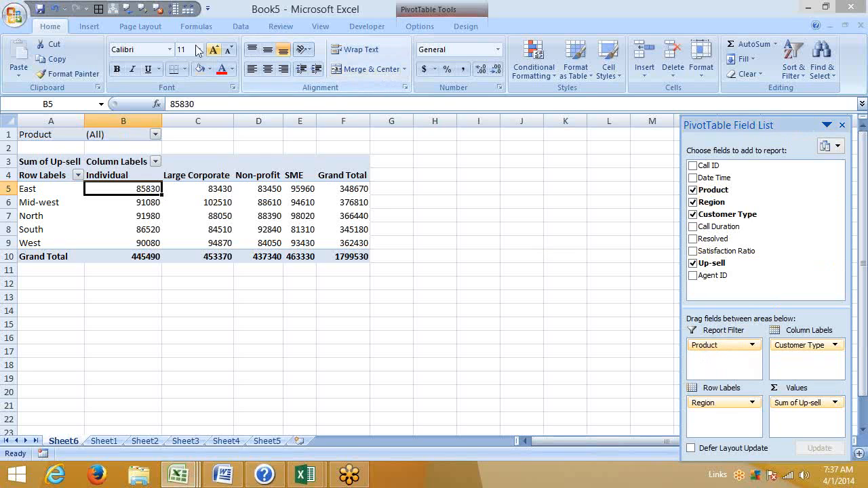
- Filter the Sum of Up-sell pivot table to the product Accessories and reset the Product filter to (All)
{"action": "left_click", "coordinate": [155, 135]}
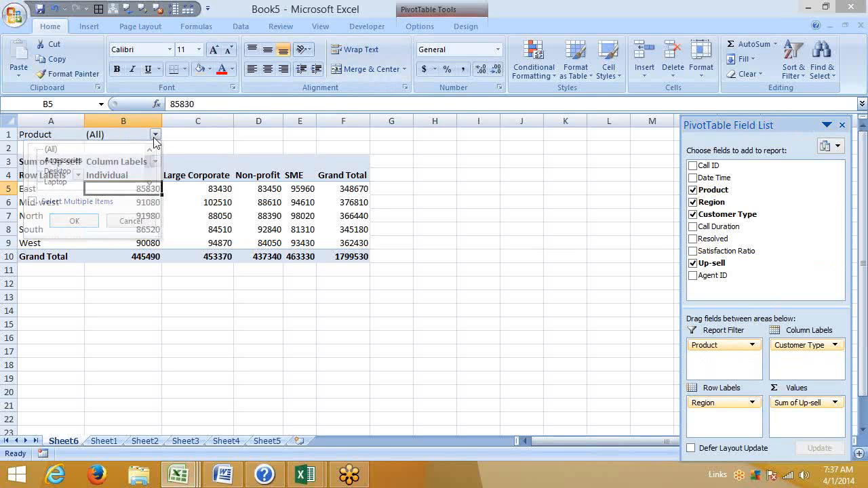
{"action": "left_click", "coordinate": [67, 161]}
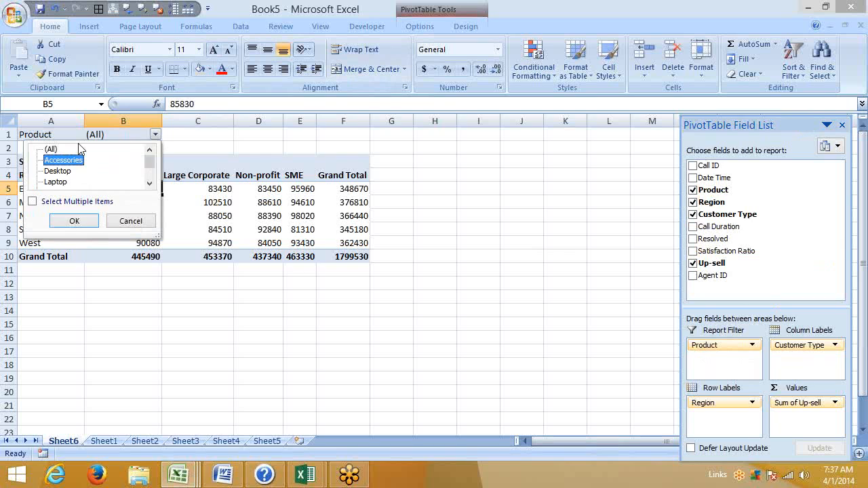
{"action": "left_click", "coordinate": [70, 222]}
{"action": "left_click", "coordinate": [155, 134]}
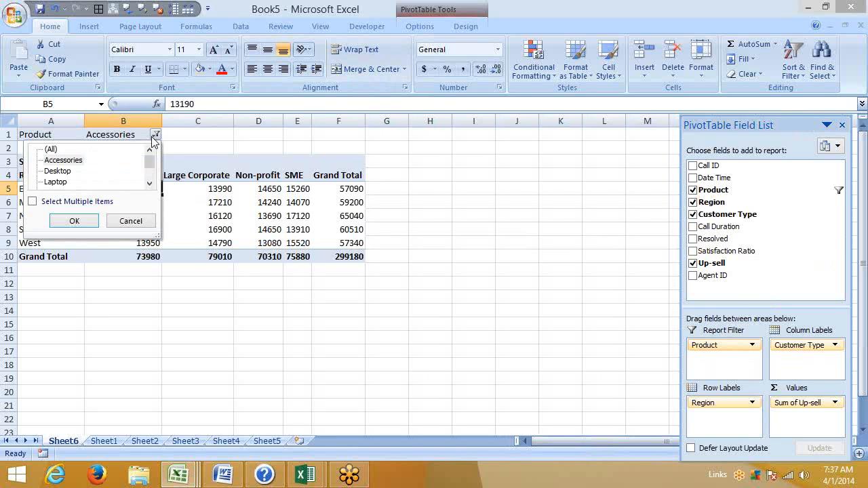
{"action": "left_click", "coordinate": [51, 149]}
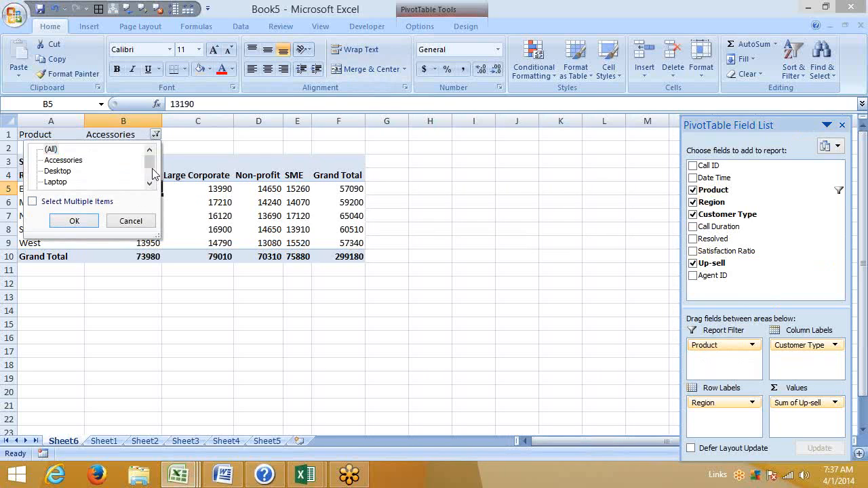
{"action": "scroll", "coordinate": [152, 185], "scroll_direction": "down", "scroll_amount": 1}
{"action": "scroll", "coordinate": [151, 180], "scroll_direction": "up", "scroll_amount": 1}
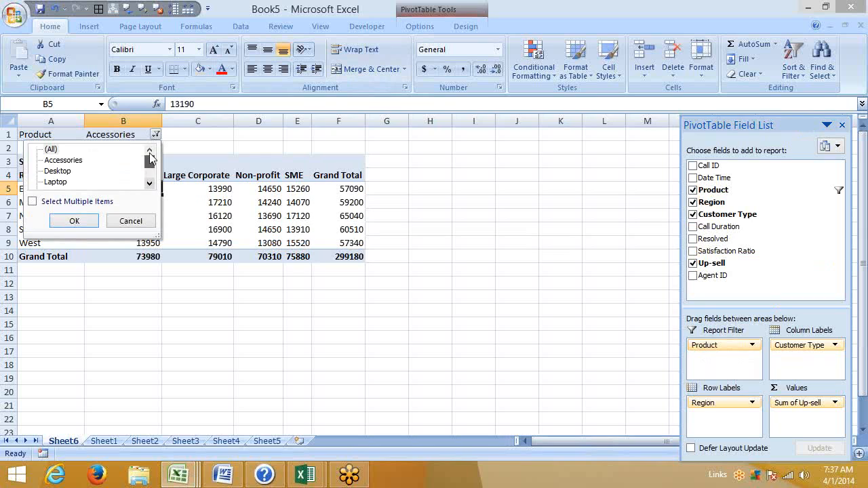
{"action": "left_click", "coordinate": [74, 221]}
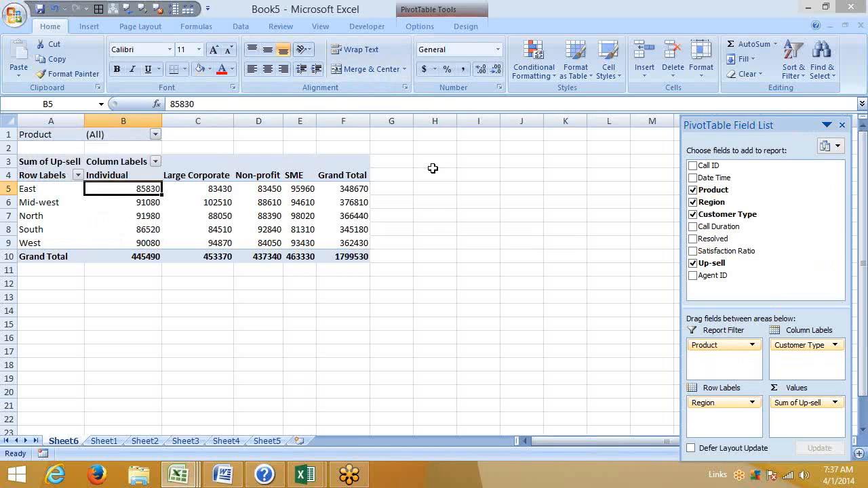
- Generate separate report filter pages for every item of the Product field from the Sheet6 pivot table
{"action": "left_click", "coordinate": [420, 26]}
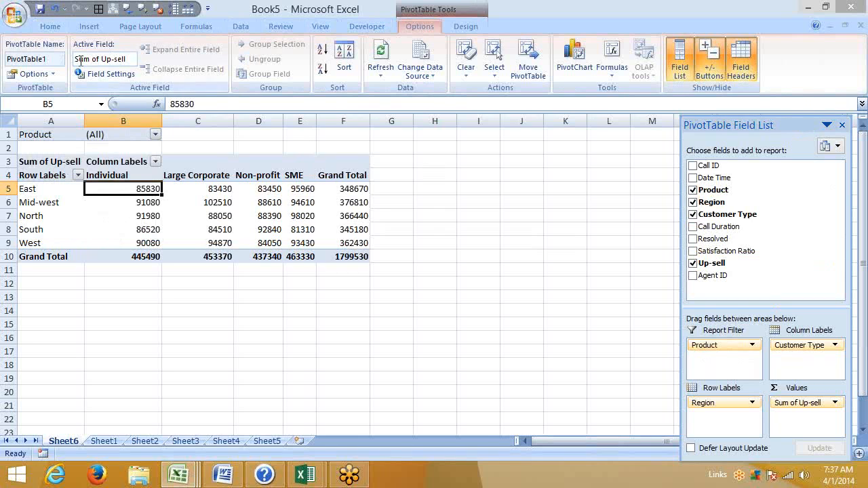
{"action": "left_click", "coordinate": [53, 74]}
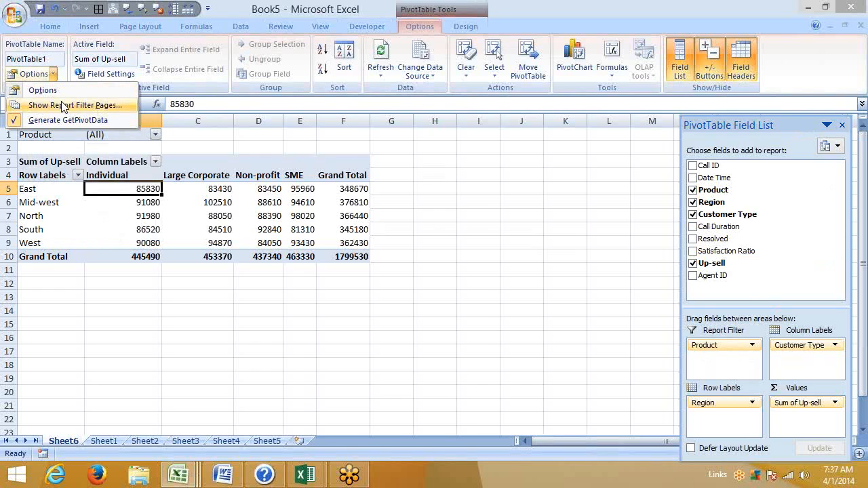
{"action": "left_click", "coordinate": [63, 107]}
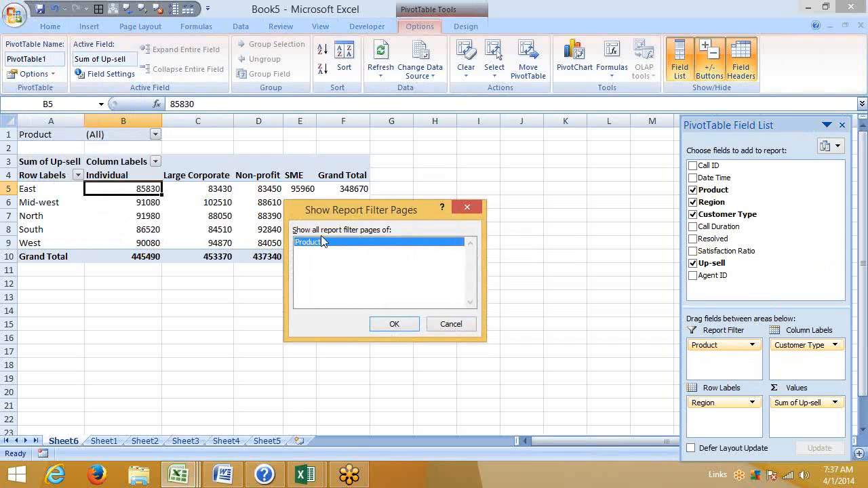
{"action": "left_click", "coordinate": [389, 325]}
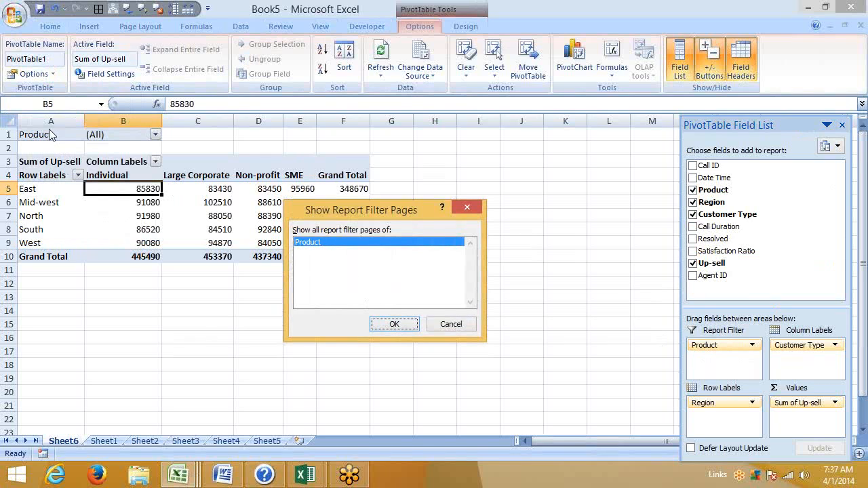
{"action": "left_click", "coordinate": [394, 324]}
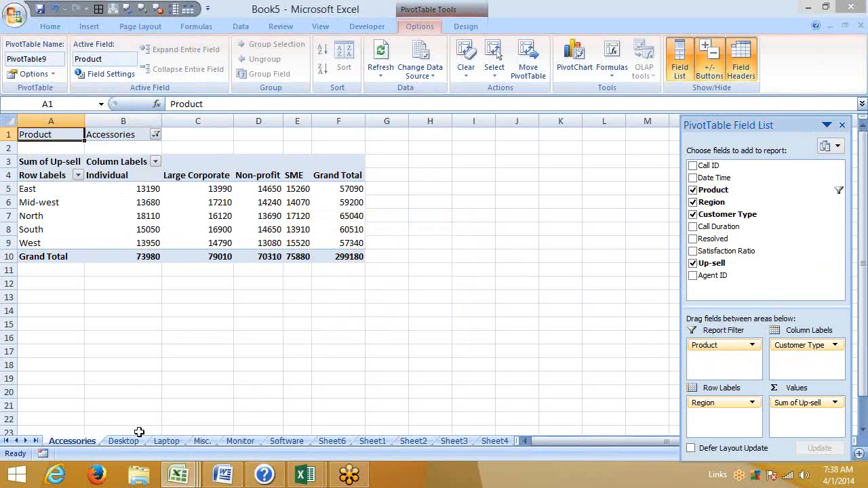
- Review the product pivot sheets from Desktop to Software, compare them with Sheet6, and return to the Accessories sheet
{"action": "left_click", "coordinate": [123, 441]}
{"action": "left_click", "coordinate": [166, 441]}
{"action": "left_click", "coordinate": [202, 442]}
{"action": "left_click", "coordinate": [250, 441]}
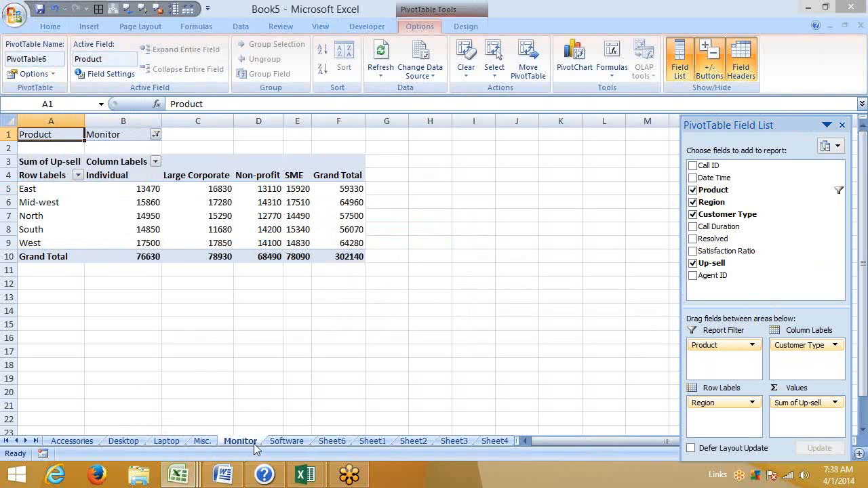
{"action": "left_click", "coordinate": [287, 441]}
{"action": "left_click", "coordinate": [332, 442]}
{"action": "left_click", "coordinate": [372, 441]}
{"action": "left_click", "coordinate": [327, 442]}
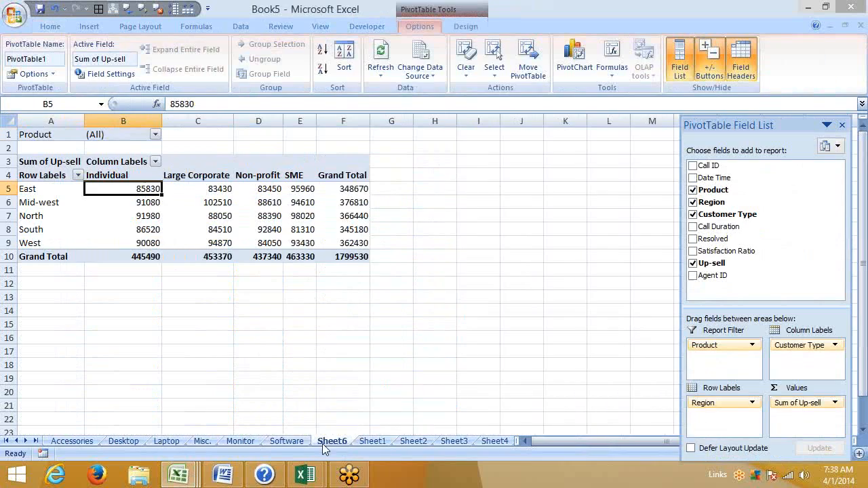
{"action": "left_click", "coordinate": [286, 442]}
{"action": "left_click", "coordinate": [241, 441]}
{"action": "left_click", "coordinate": [202, 441]}
{"action": "left_click", "coordinate": [123, 441]}
{"action": "left_click", "coordinate": [94, 443]}
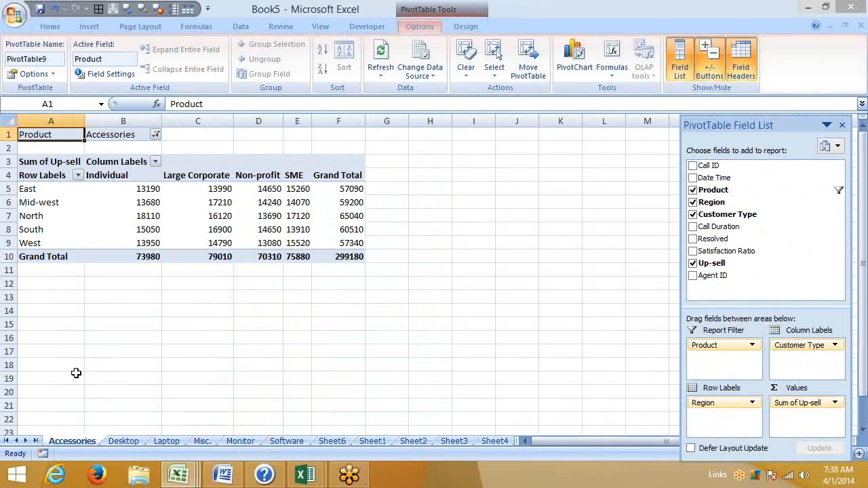
- Look up the Show Report Filter Pages and Generate GetPivotData choices for the Accessories pivot table without applying any
{"action": "left_click", "coordinate": [53, 76]}
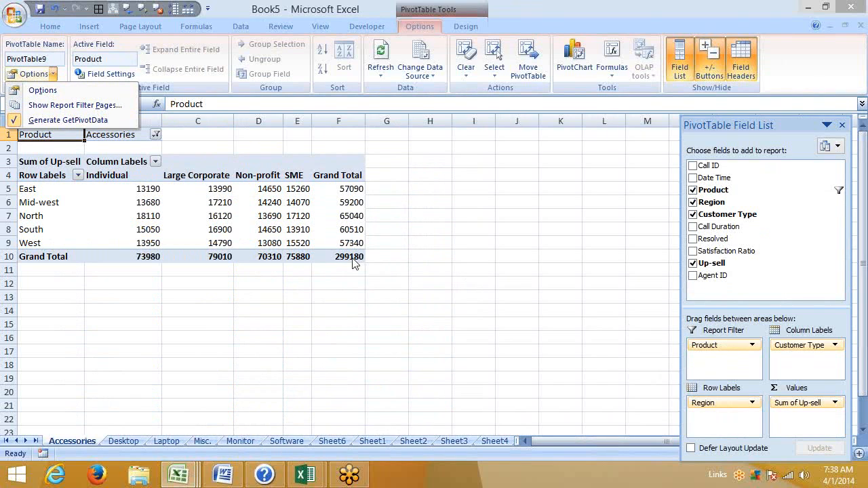
{"action": "mouse_move", "coordinate": [353, 263]}
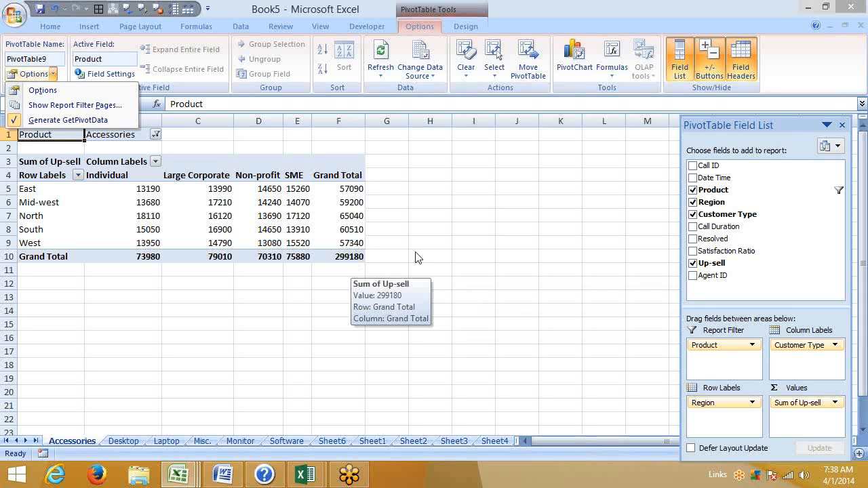
{"action": "left_click", "coordinate": [372, 214]}
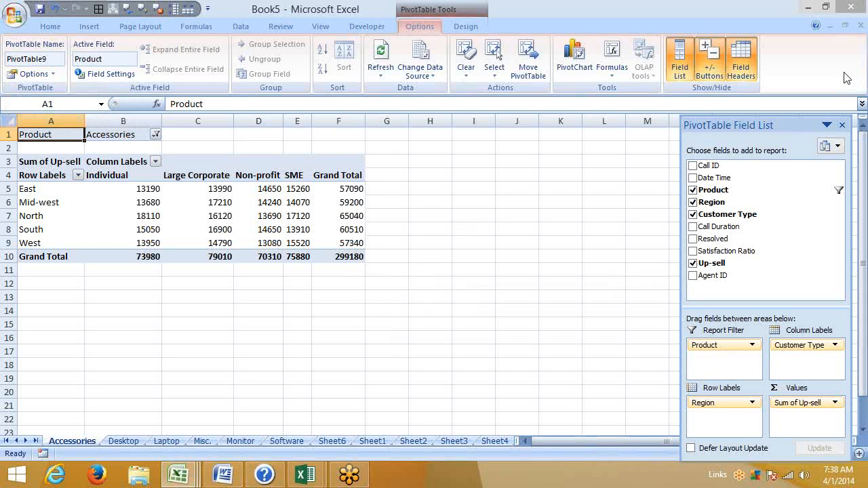